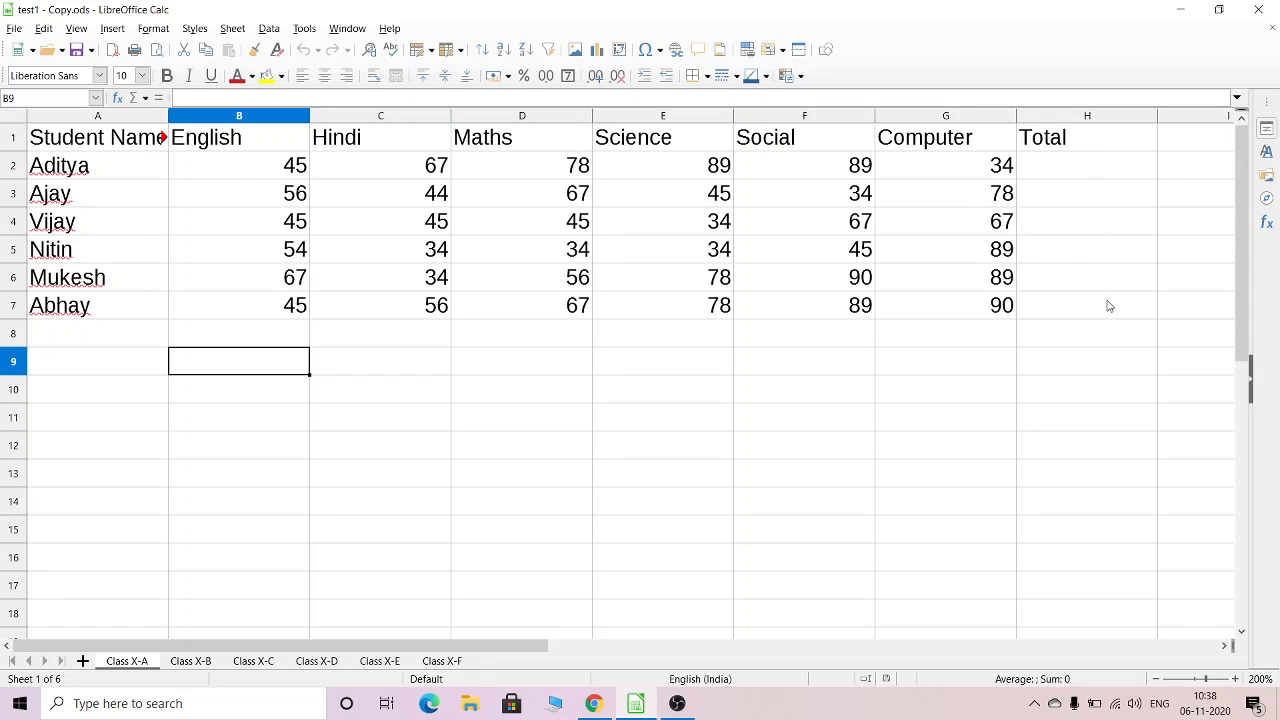
Step: Look through the student marks tables on sheets Class X-A to Class X-F, ending on Class X-A
left_click(1156, 679)
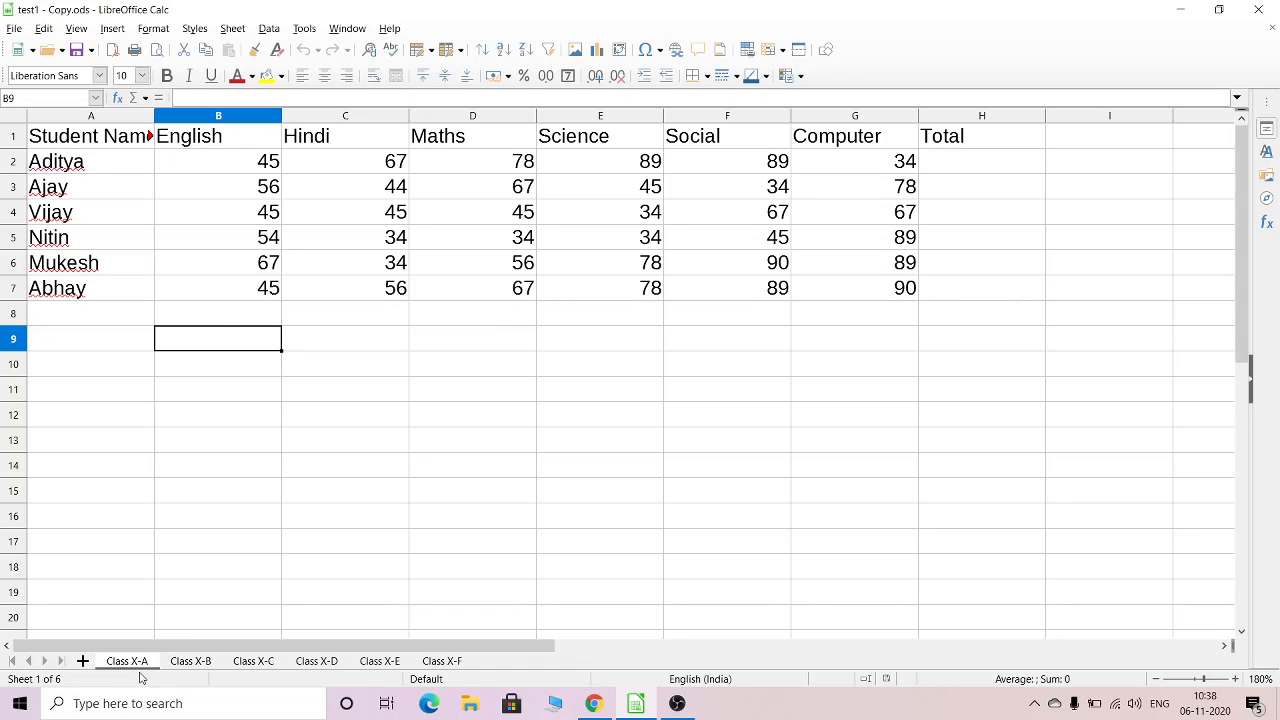
left_click(203, 665)
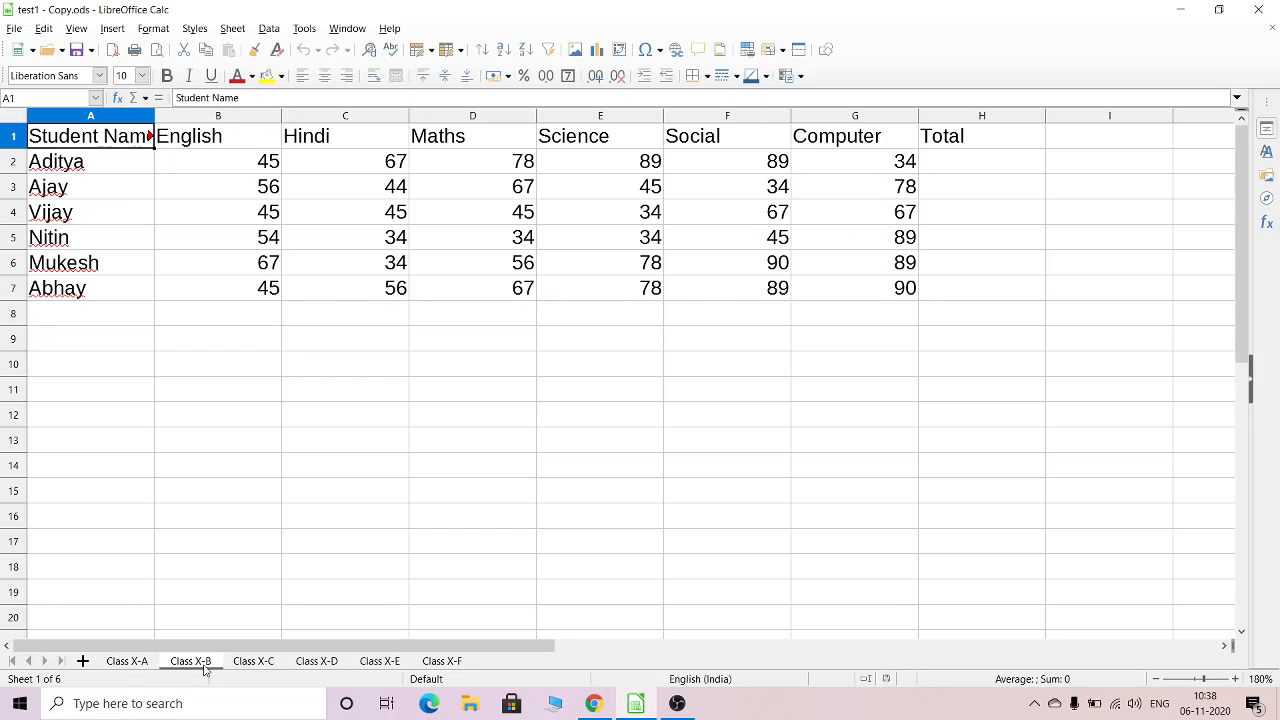
left_click(254, 666)
left_click(334, 665)
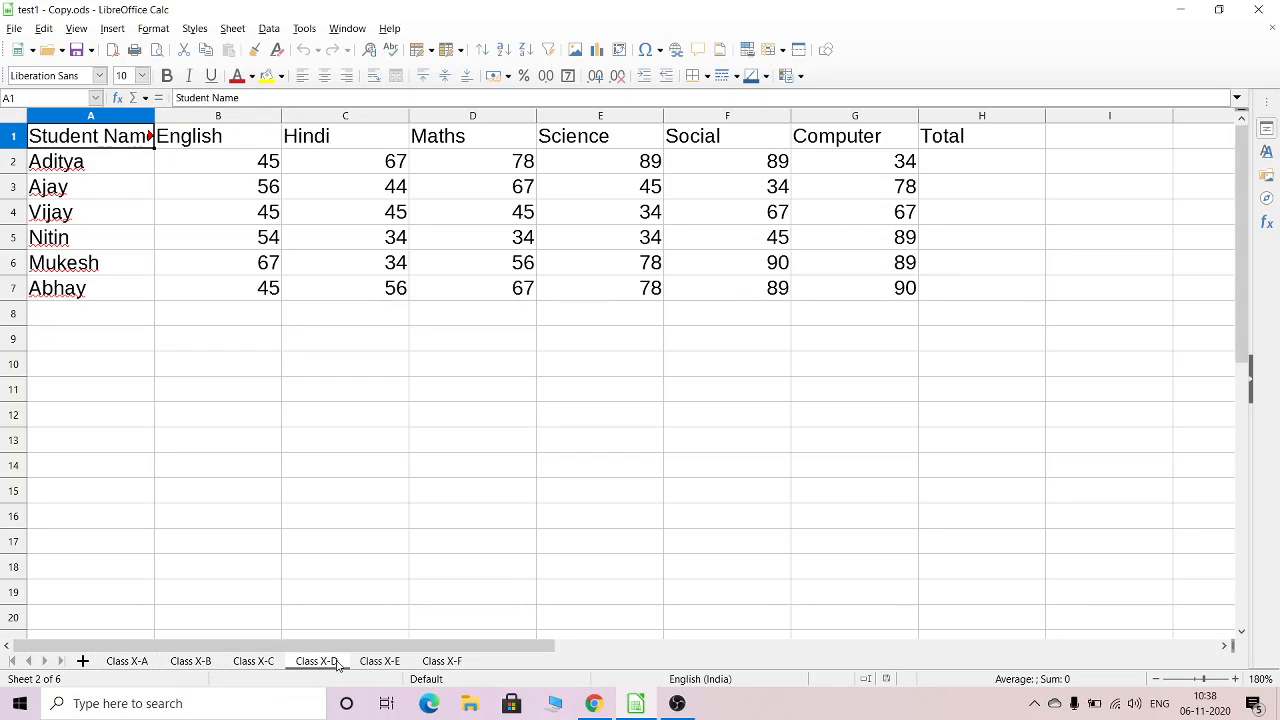
left_click(399, 665)
left_click(450, 665)
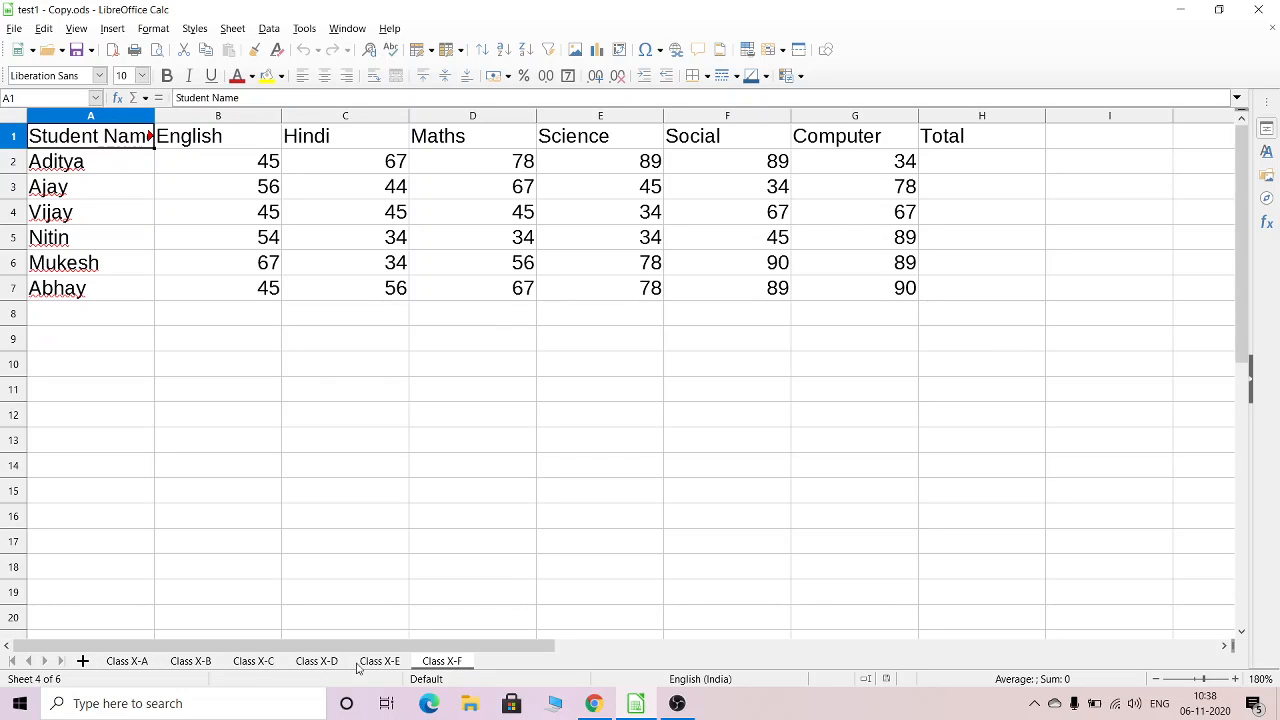
left_click(126, 663)
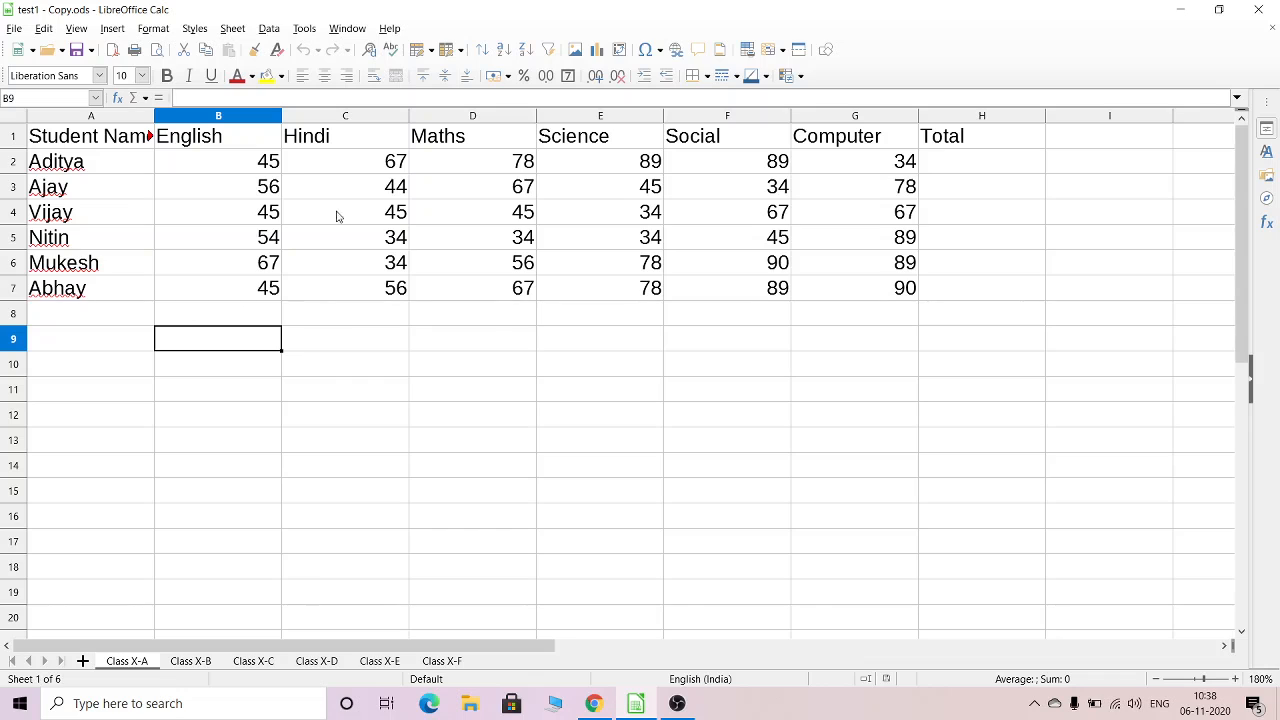
left_click(204, 664)
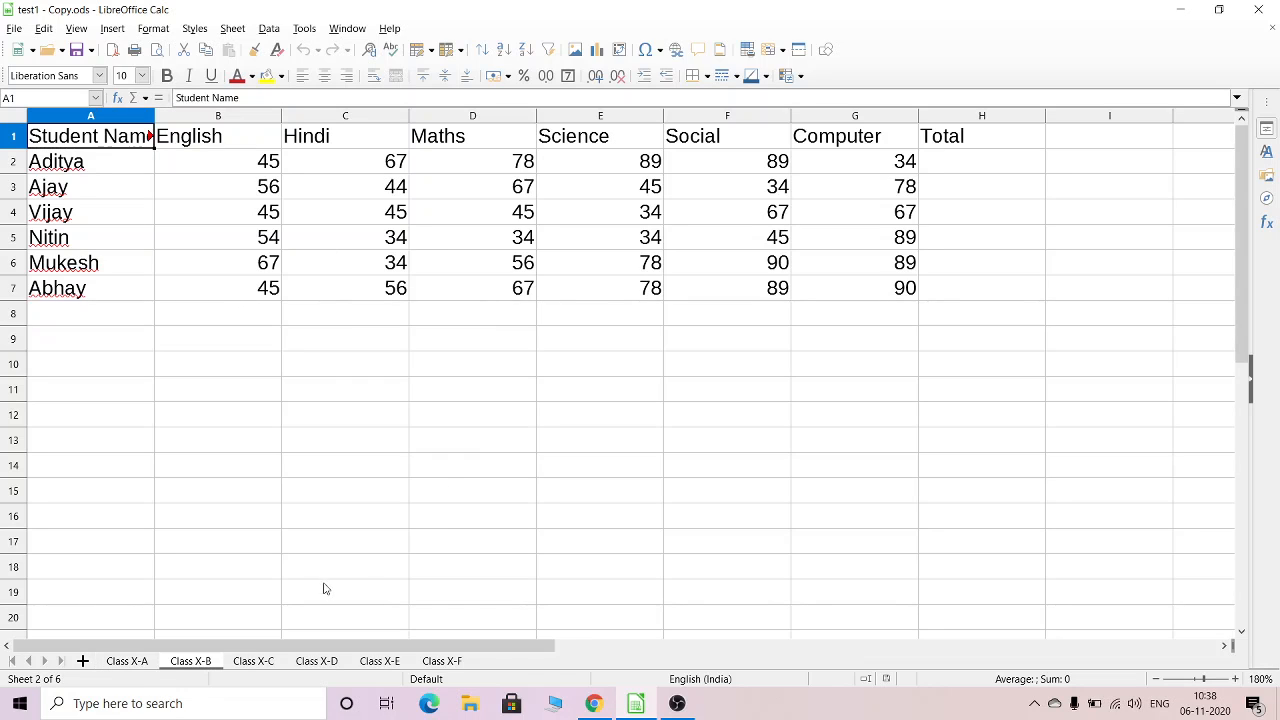
left_click(254, 663)
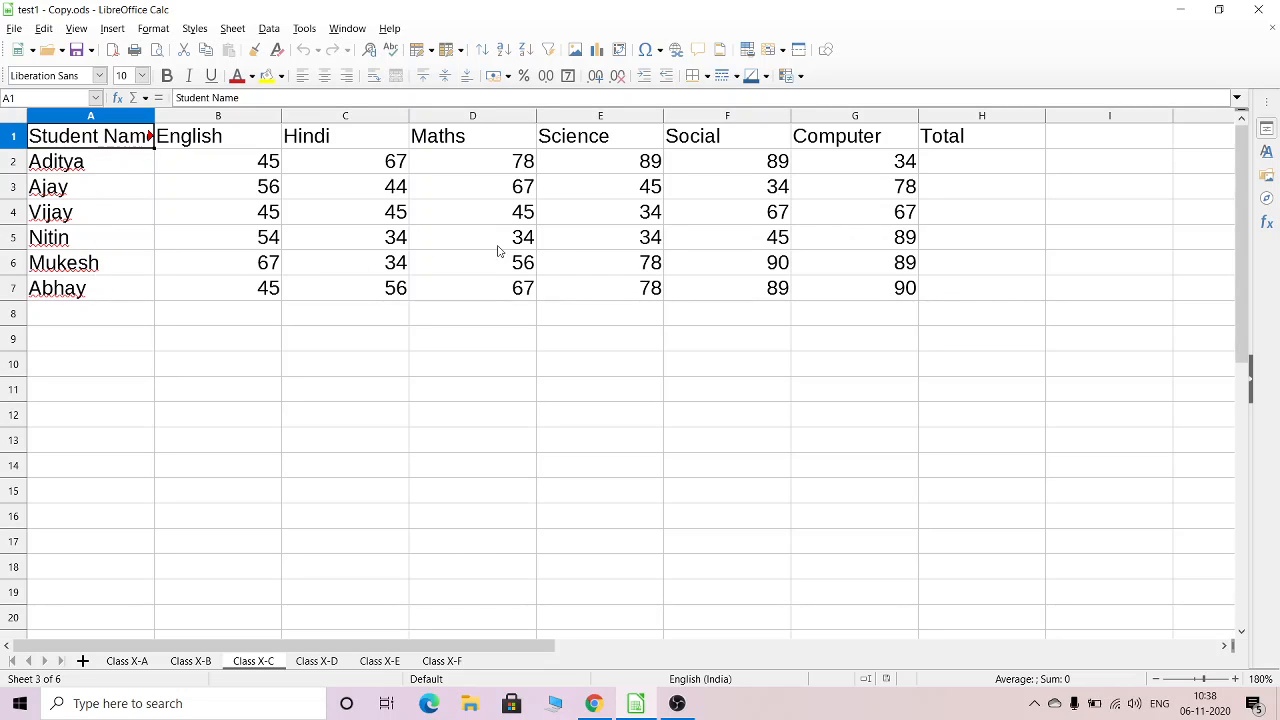
left_click(315, 661)
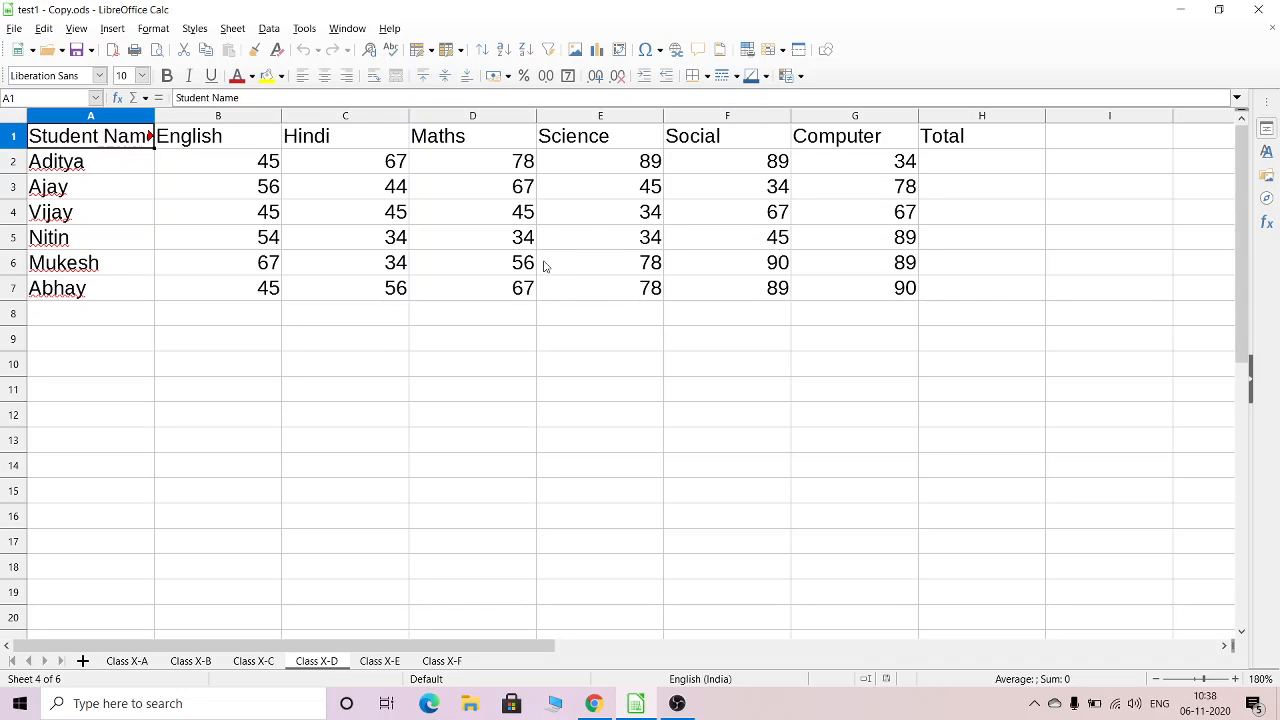
left_click(135, 661)
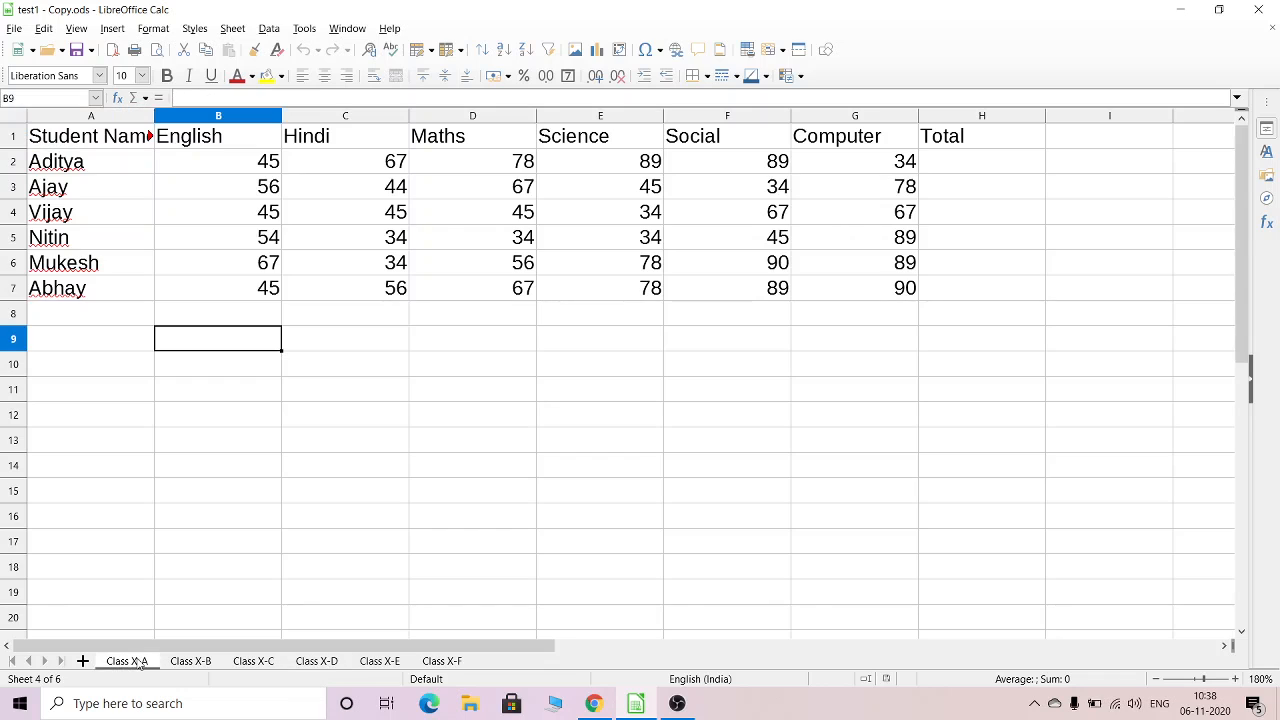
left_click(200, 663)
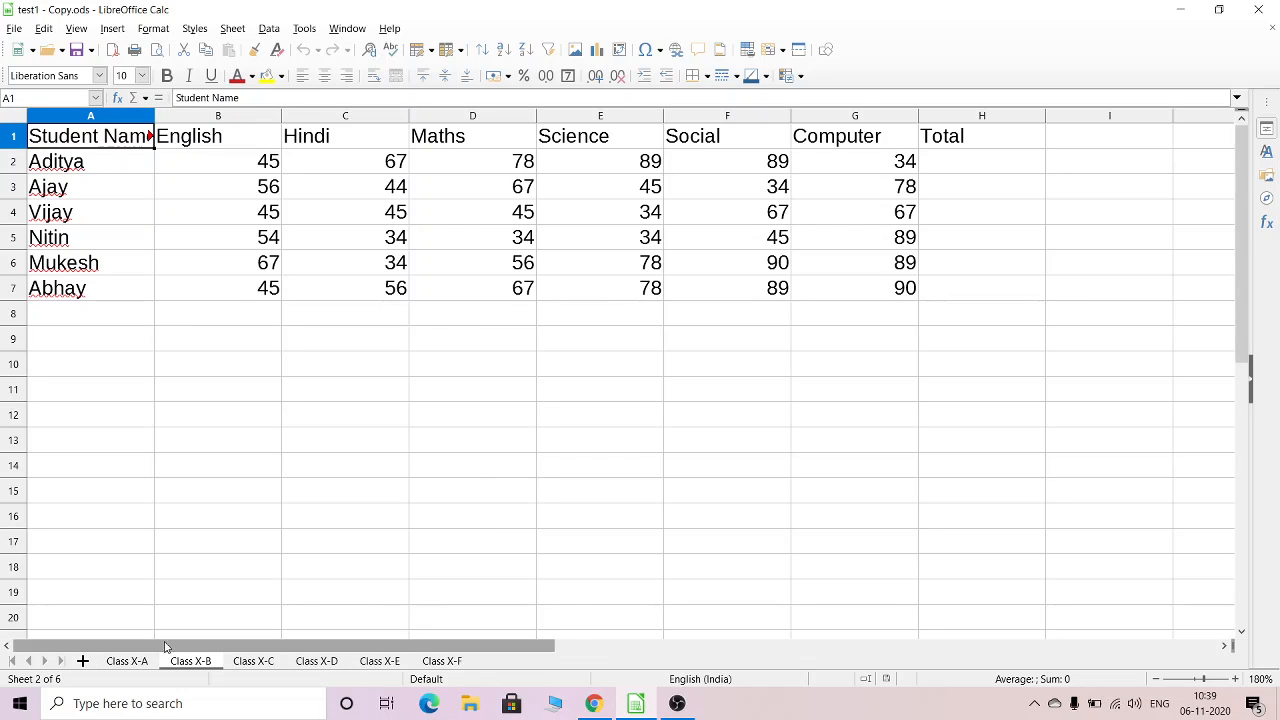
left_click(126, 662)
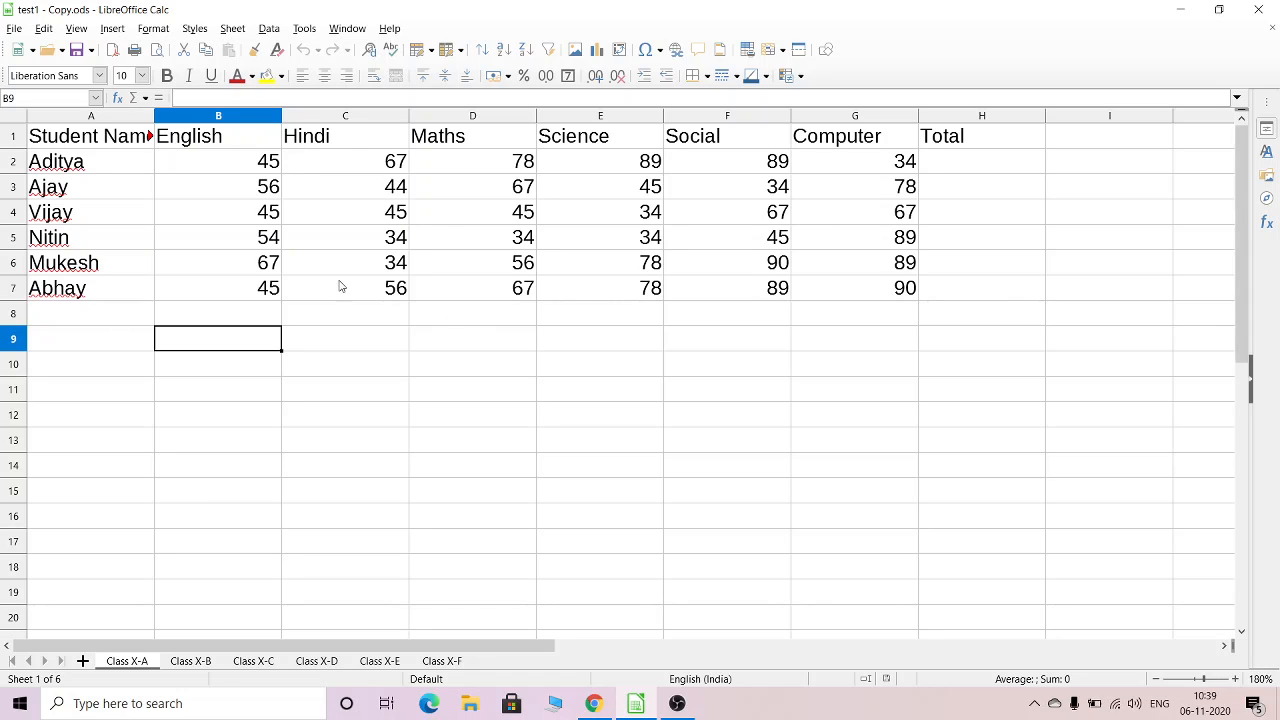
left_click(210, 660)
left_click(256, 662)
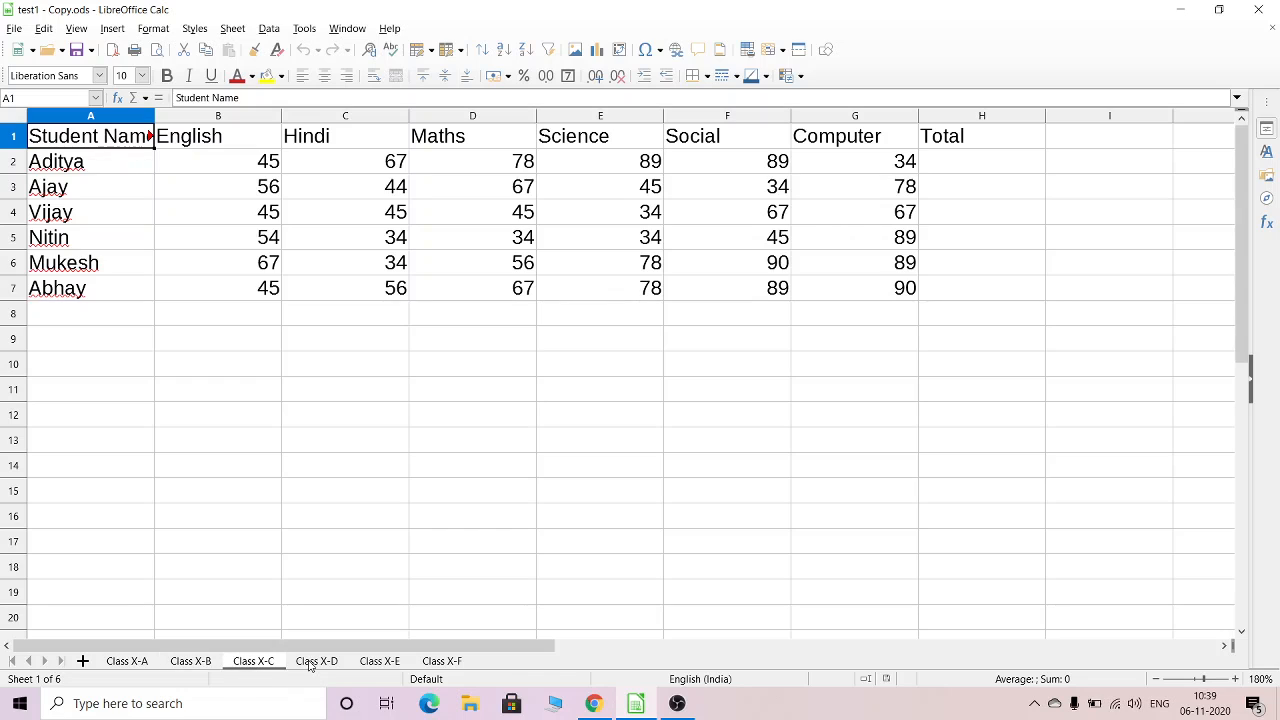
left_click(312, 662)
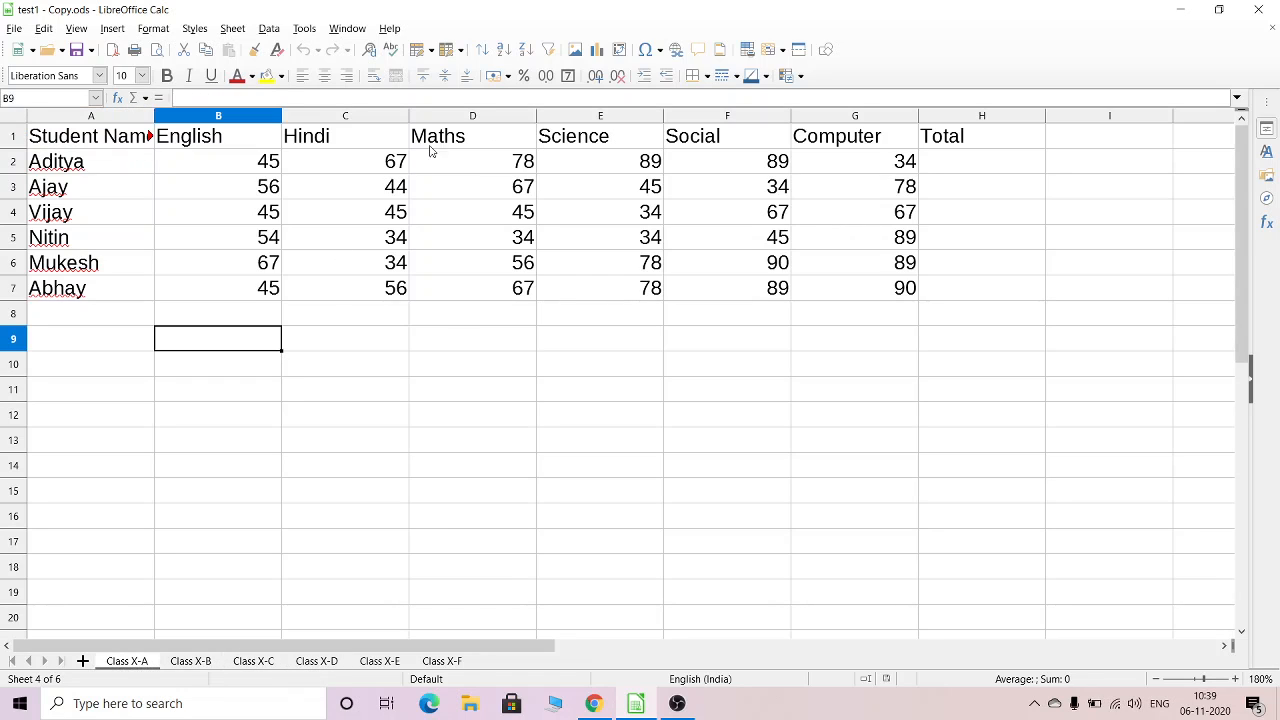
left_click(214, 662)
left_click(276, 664)
left_click(340, 666)
left_click(385, 664)
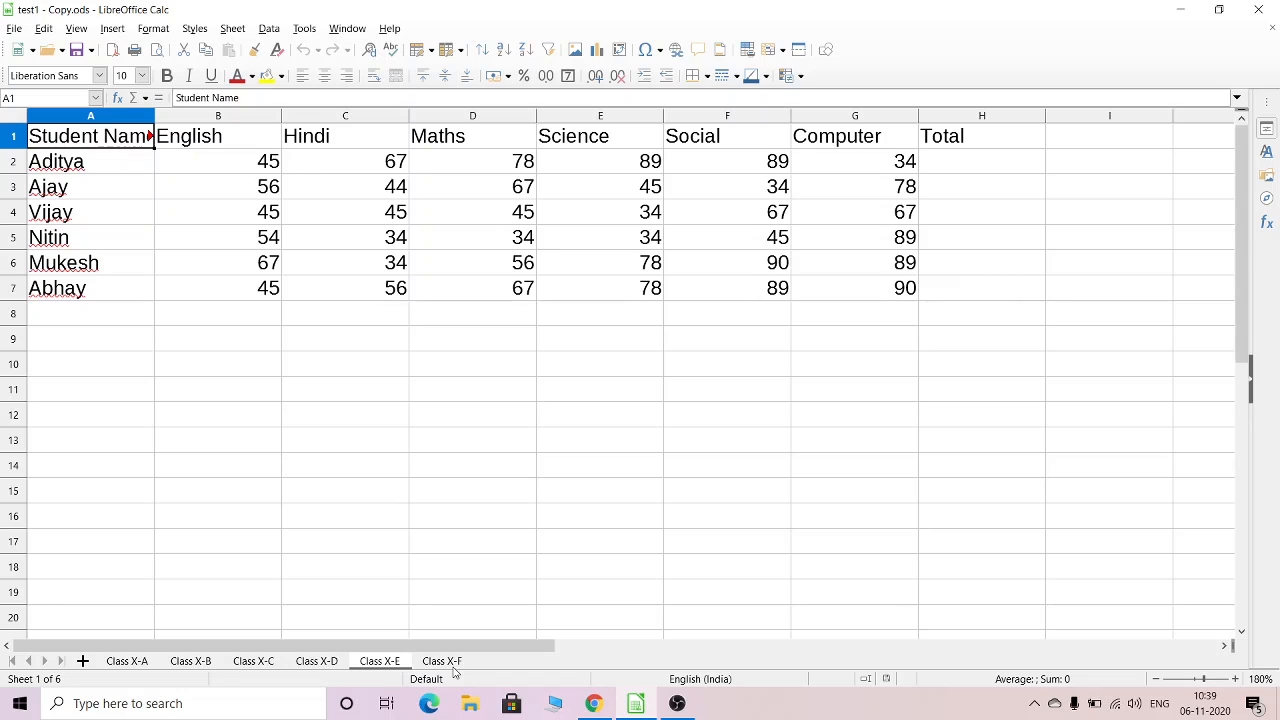
left_click(443, 664)
left_click(136, 662)
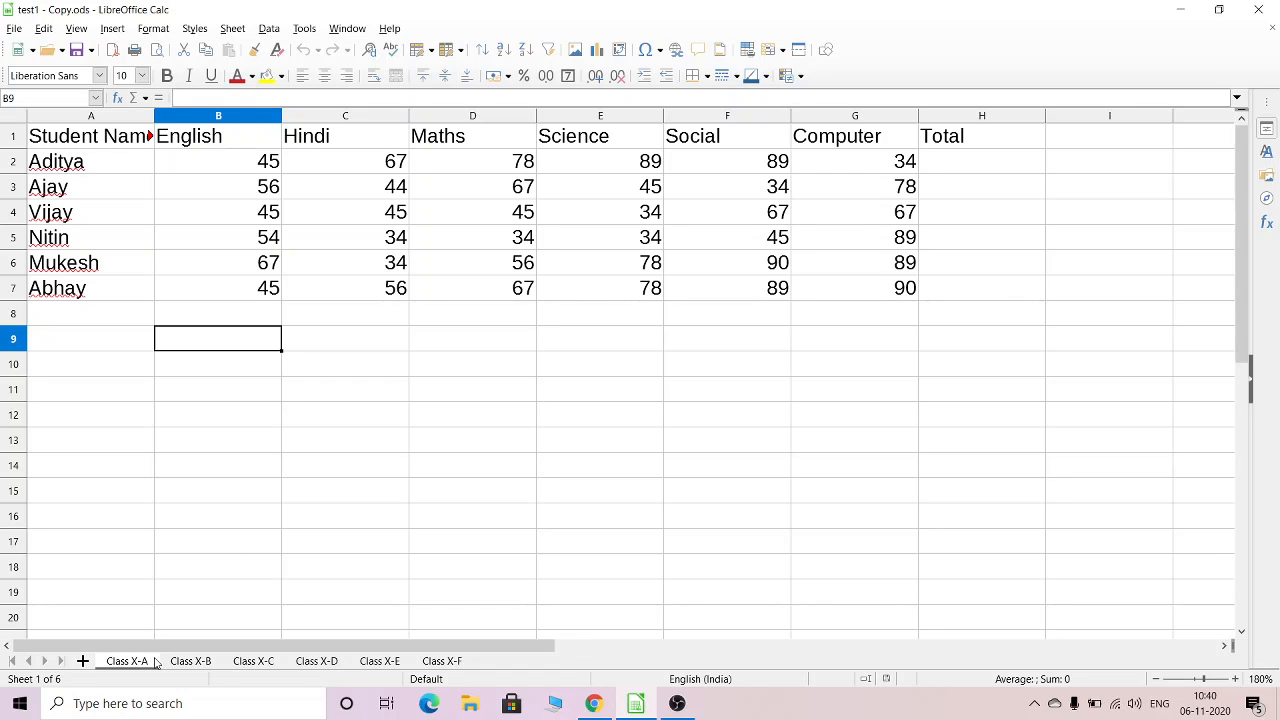
Step: Check in LibreOffice's Advanced options that macro recording is enabled, and accept the settings
left_click(304, 28)
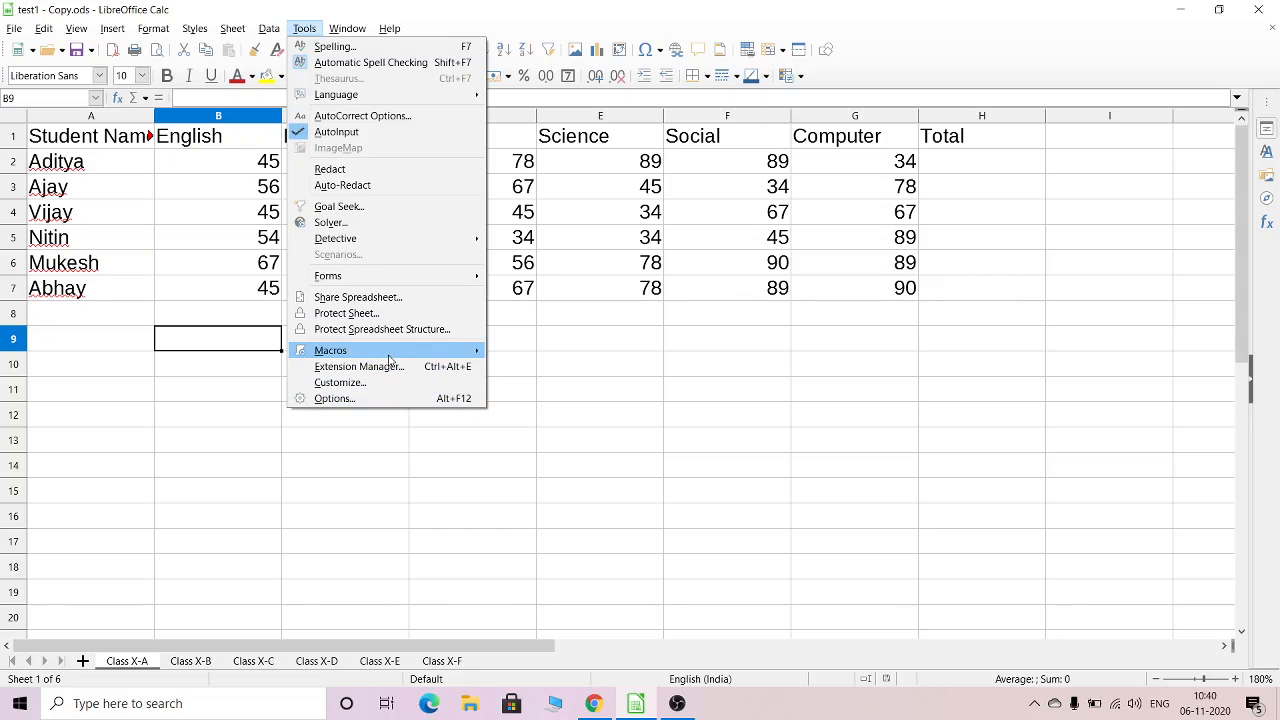
mouse_move(376, 356)
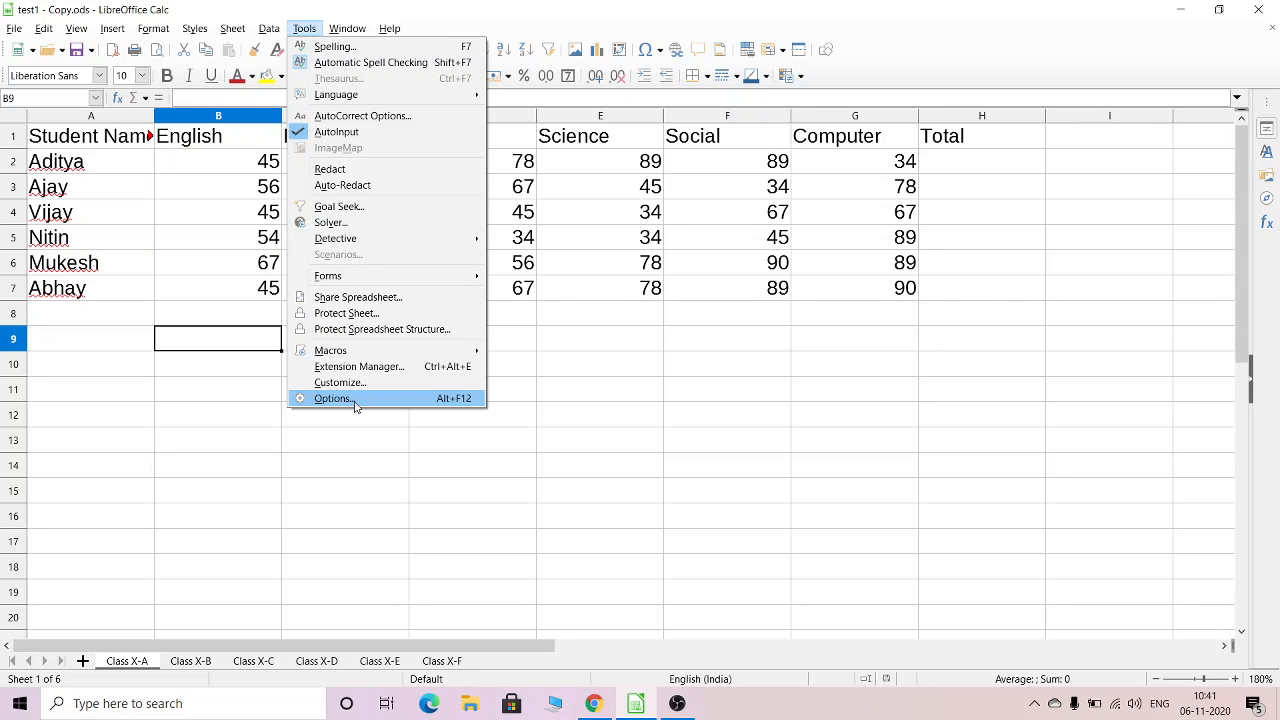
left_click(355, 400)
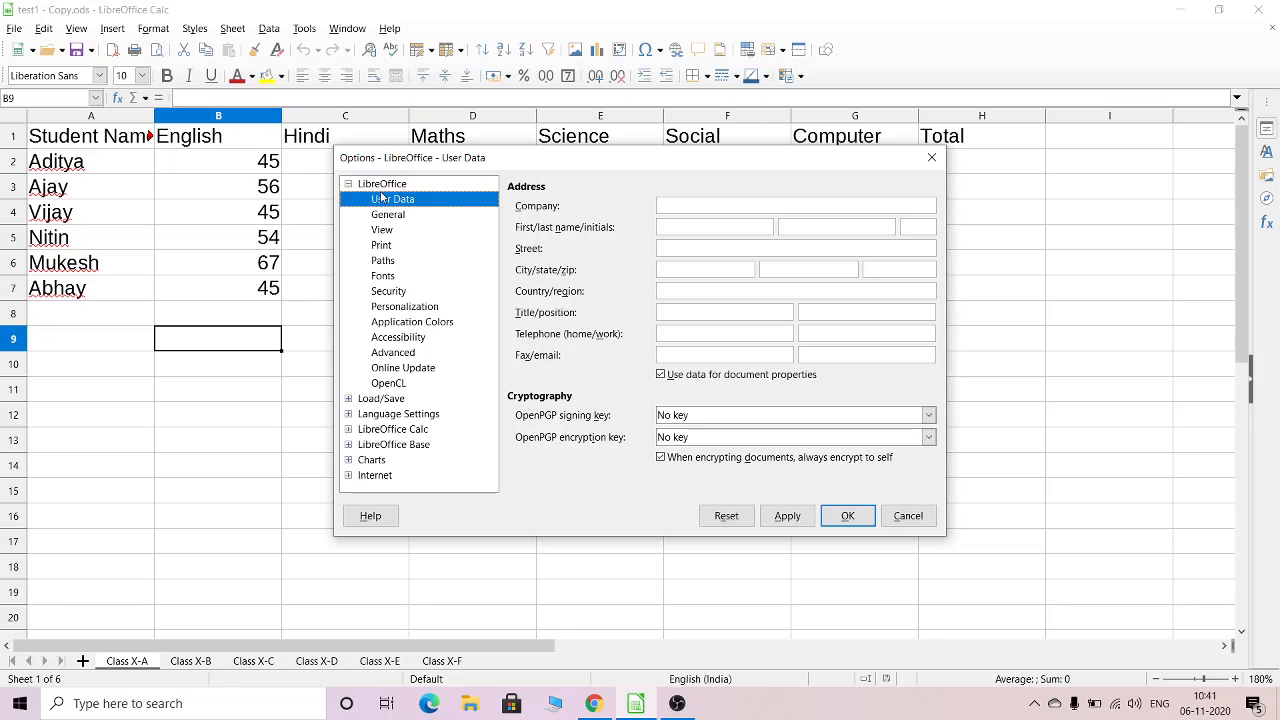
left_click(402, 355)
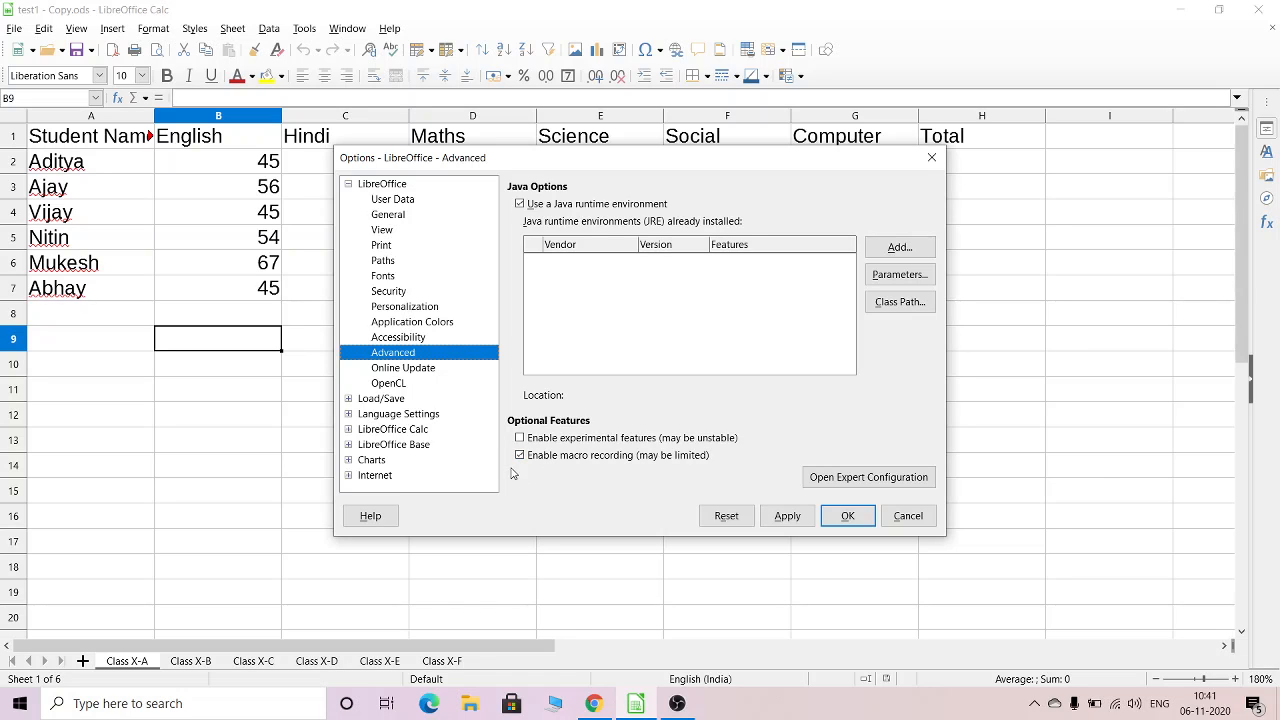
left_click(864, 518)
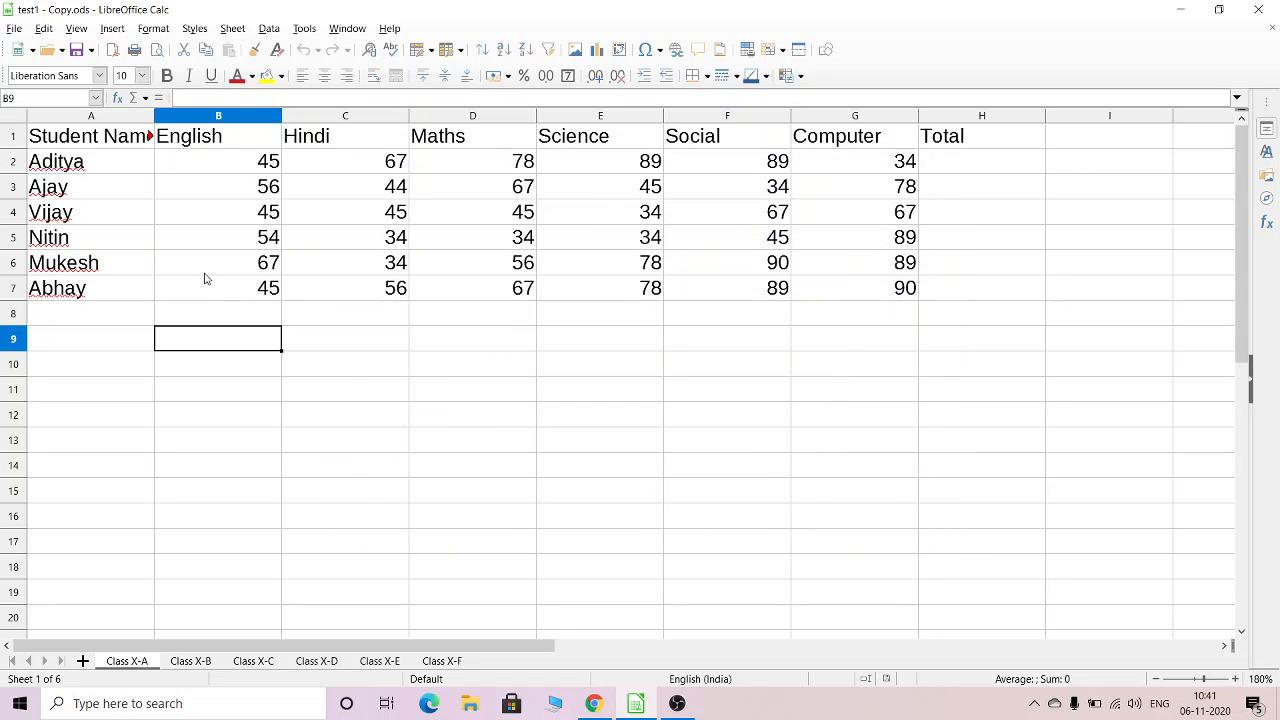
Step: Start recording a macro on sheet Class X-A and move the floating recorder window clear of the marks table
left_click(306, 36)
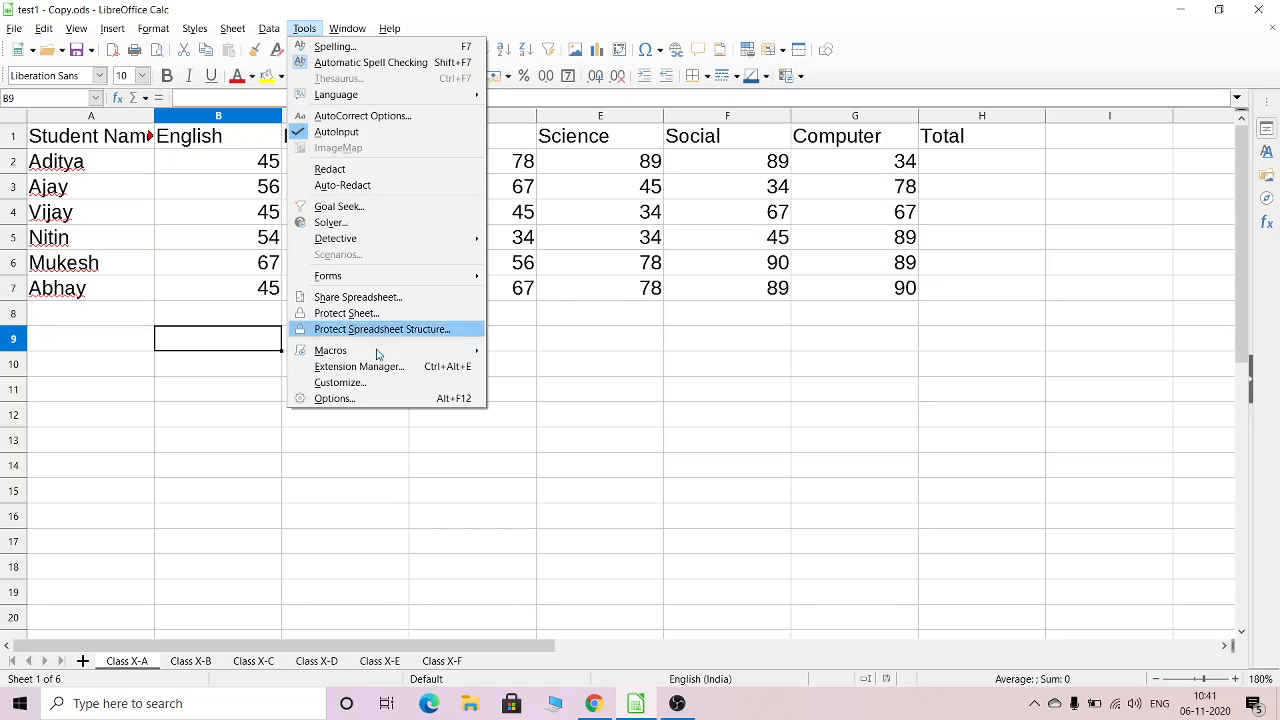
mouse_move(404, 356)
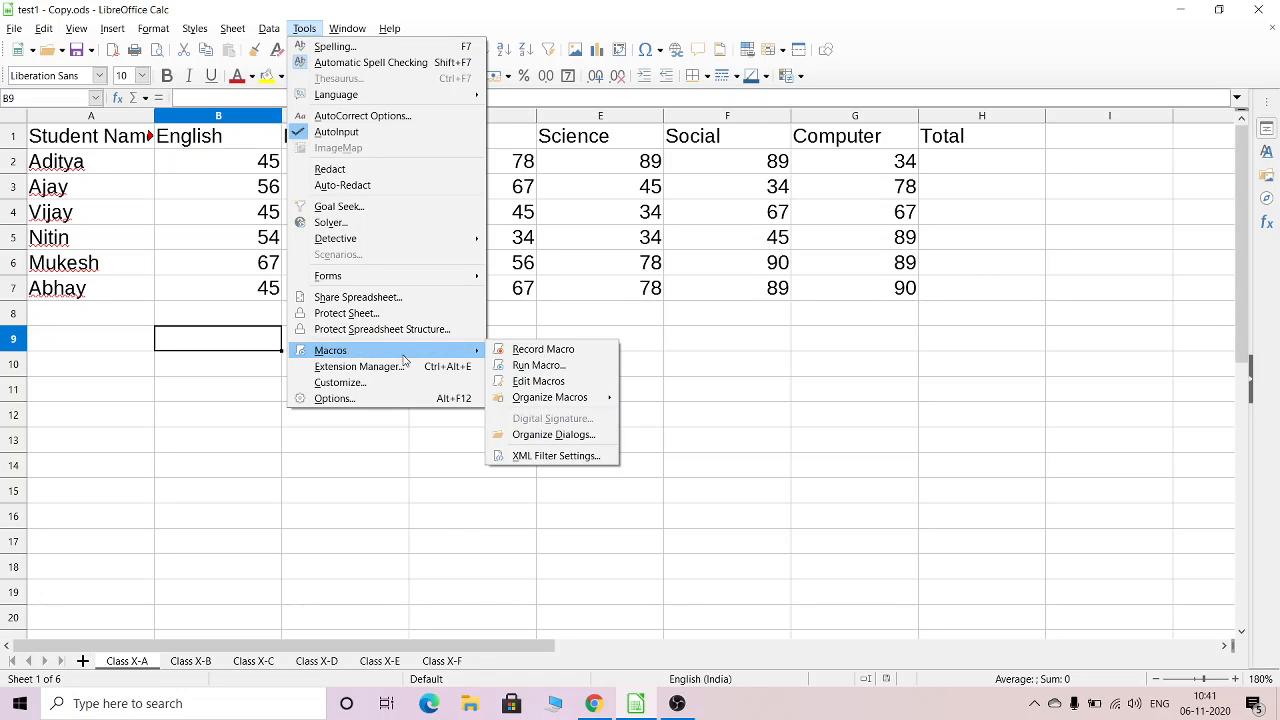
left_click(543, 352)
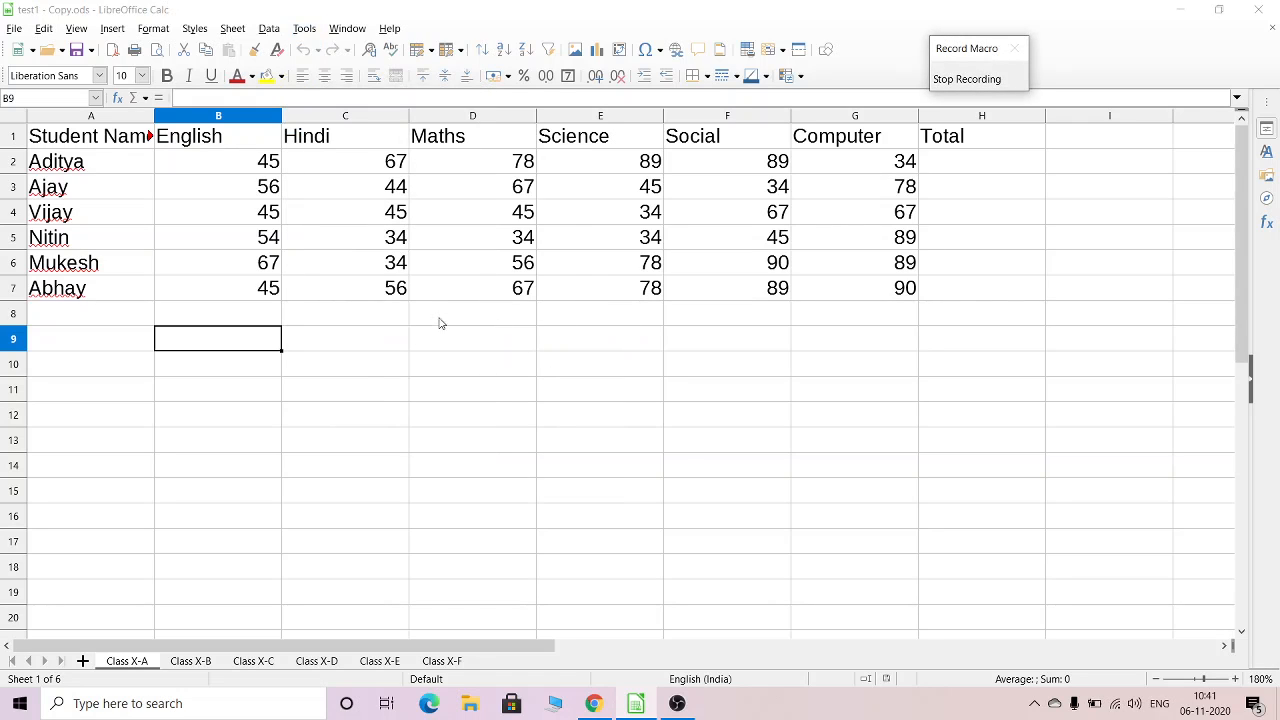
left_click_drag(973, 55, 580, 150)
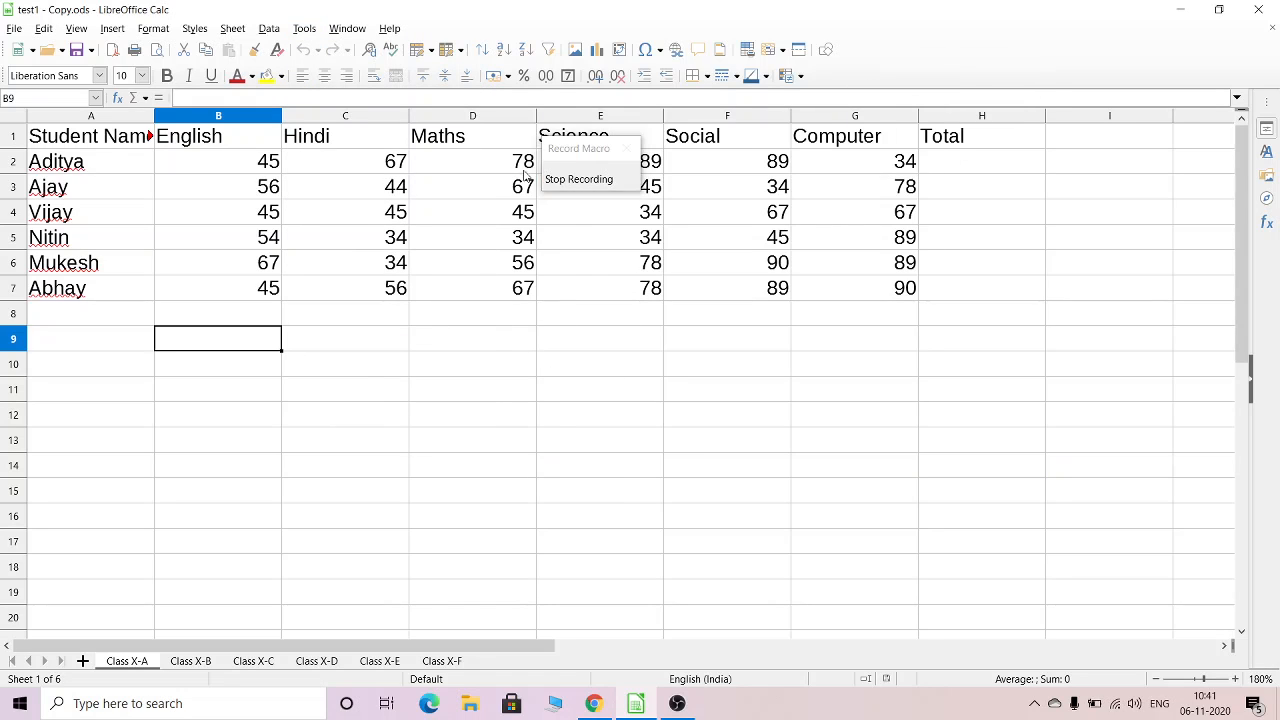
left_click_drag(470, 161, 470, 187)
left_click_drag(594, 148, 312, 188)
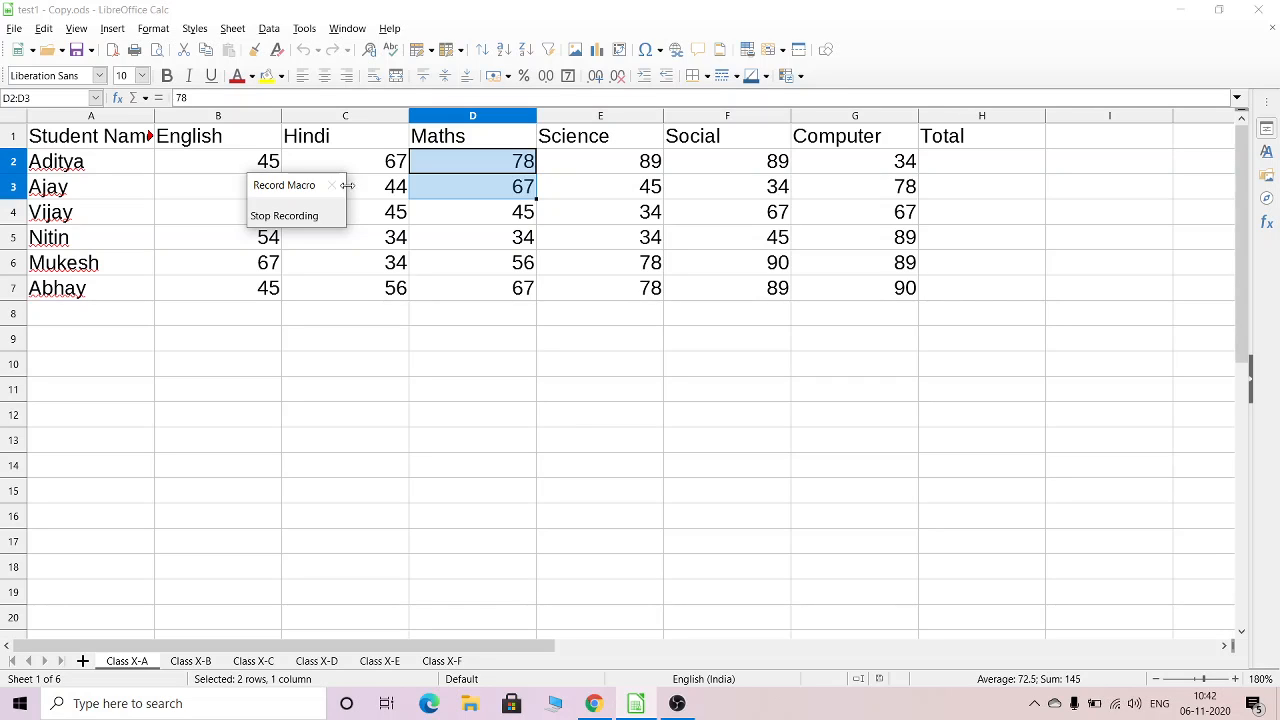
left_click_drag(310, 190, 231, 185)
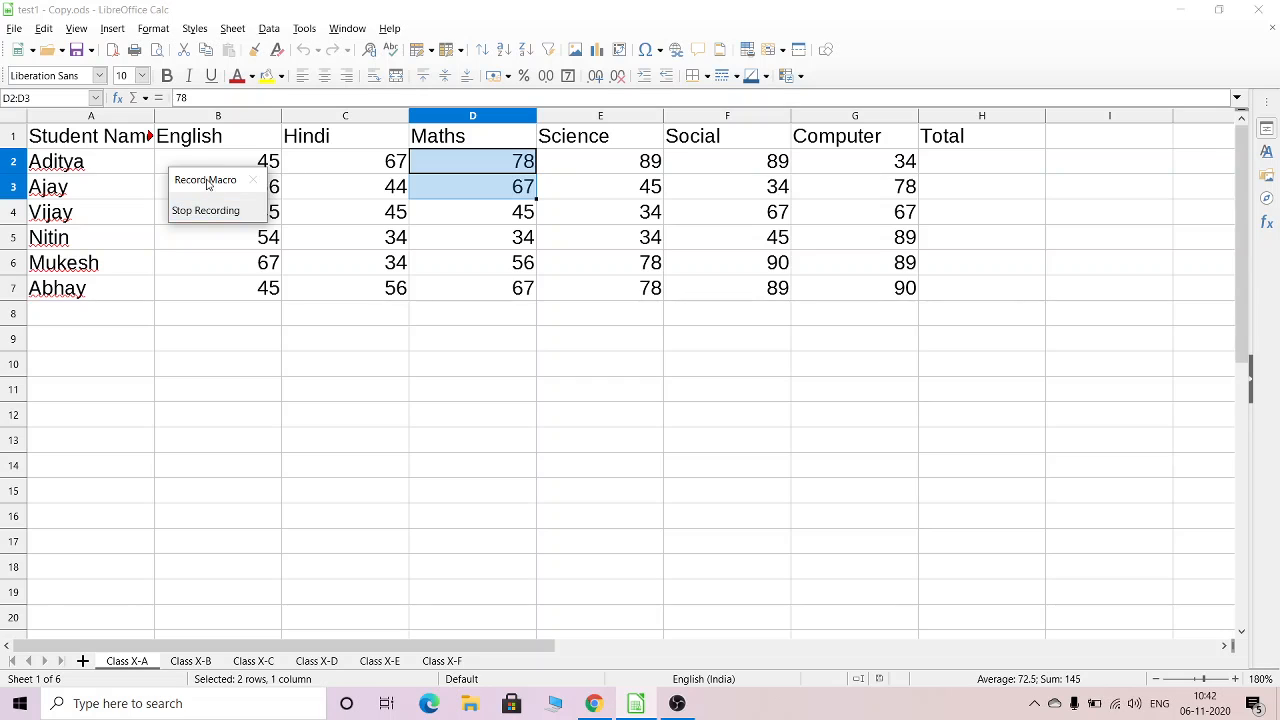
left_click_drag(211, 183, 1005, 38)
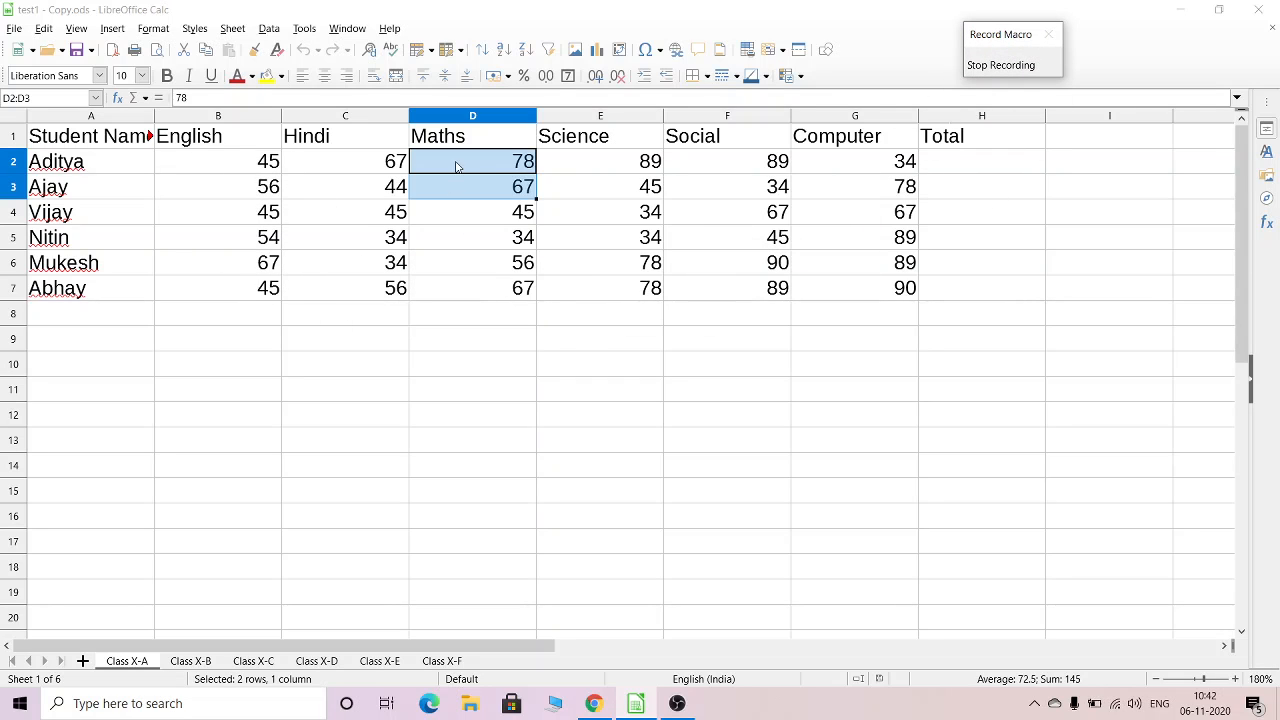
Step: Enter the formula =B2+C2+D2+E2+F2+G2 in cell H2 to total the first student's six subject marks
left_click(943, 162)
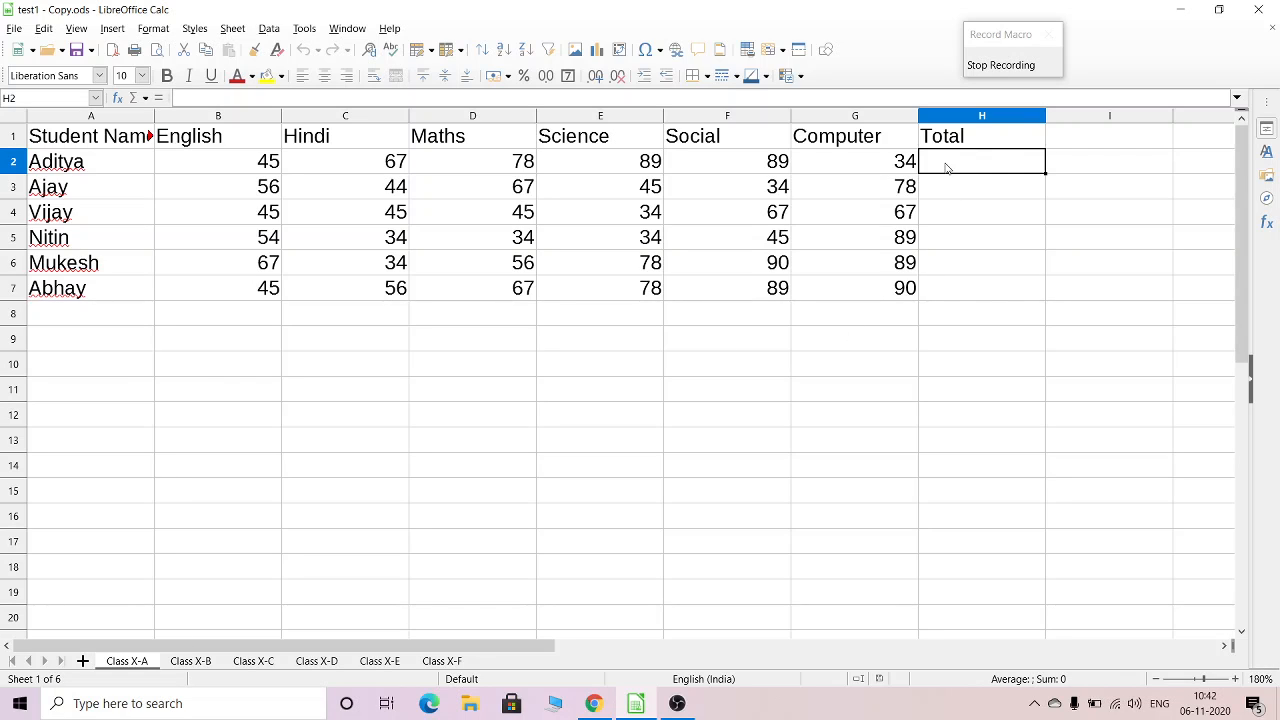
type("=")
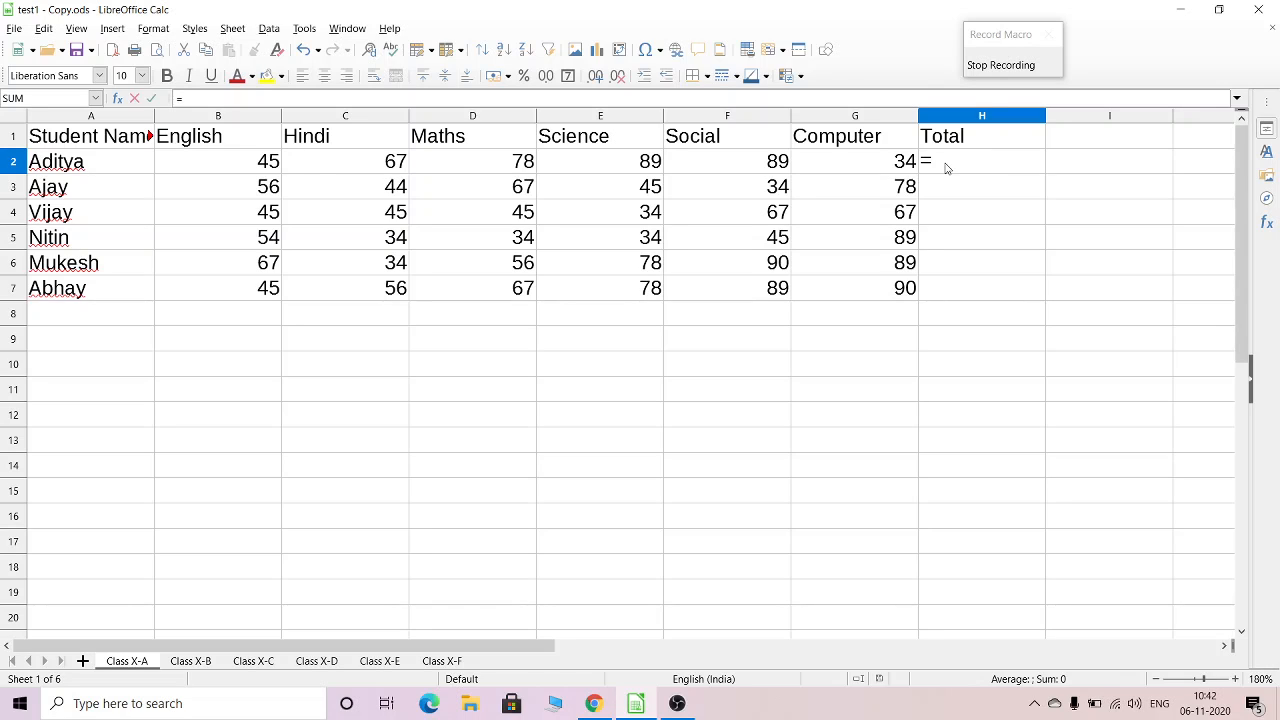
left_click(265, 168)
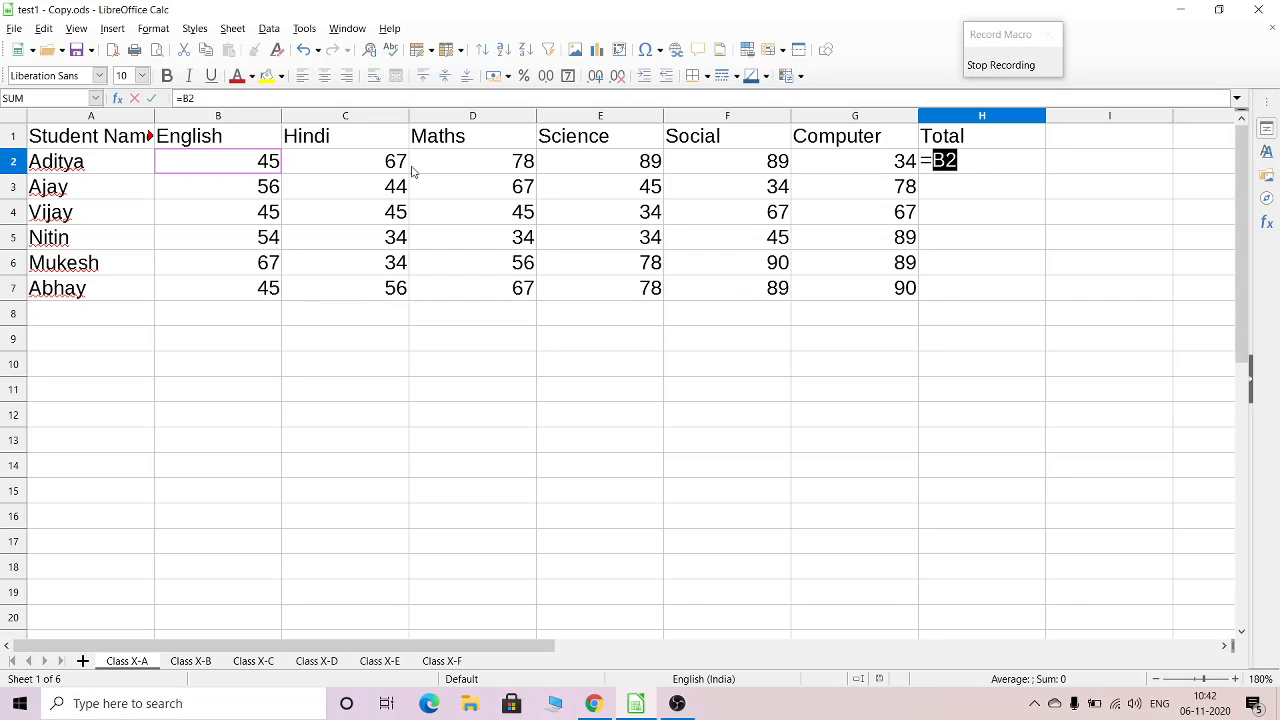
type("+")
left_click(368, 168)
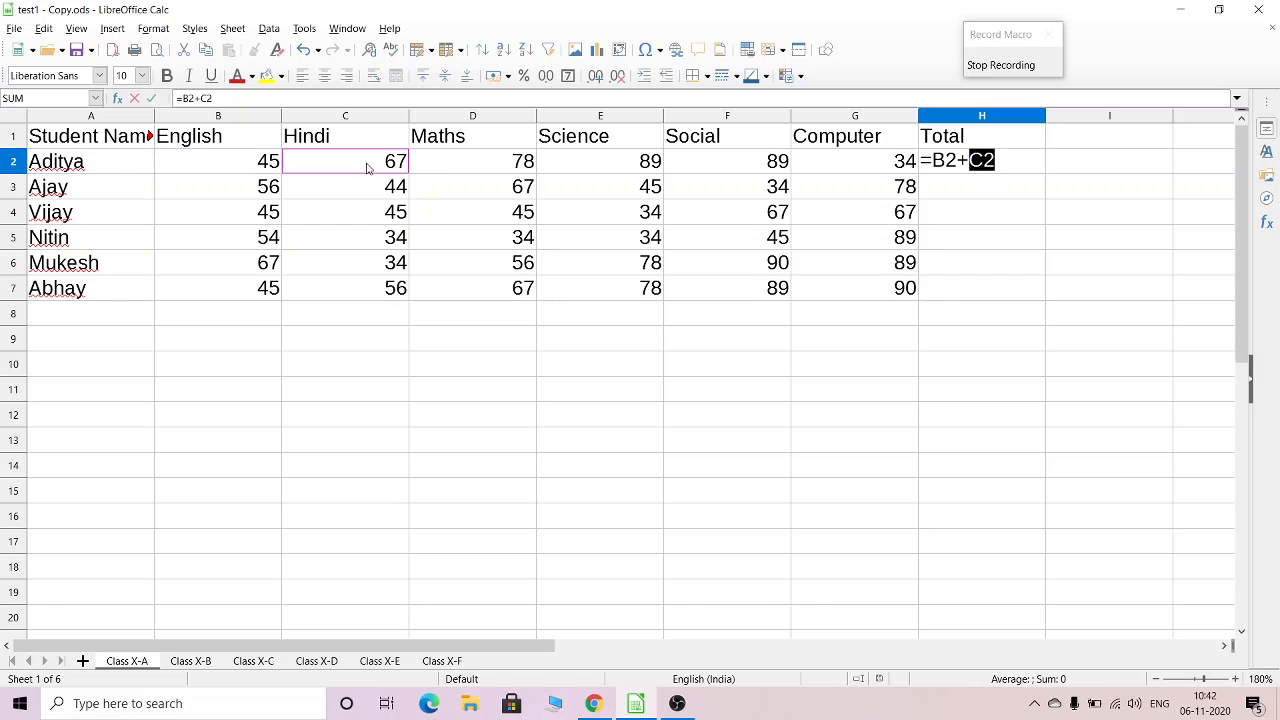
type("+")
left_click(458, 163)
type("+")
left_click(567, 163)
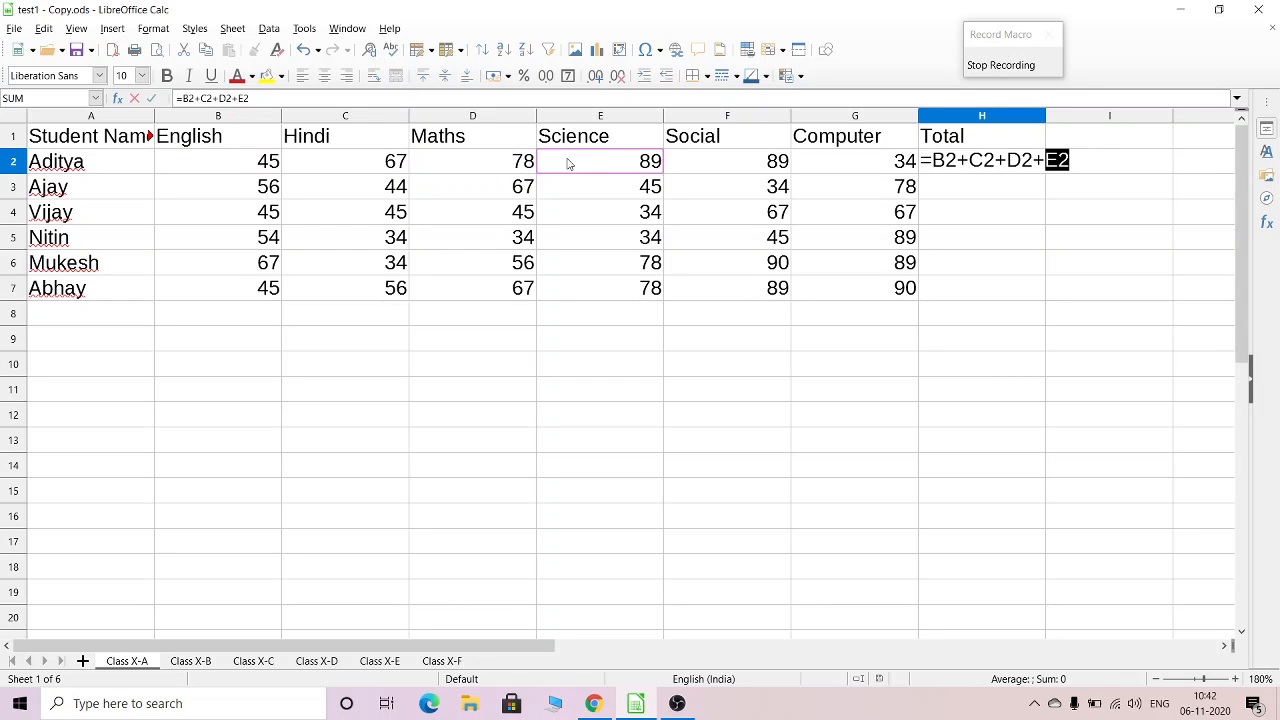
type("+")
left_click(717, 171)
type("+")
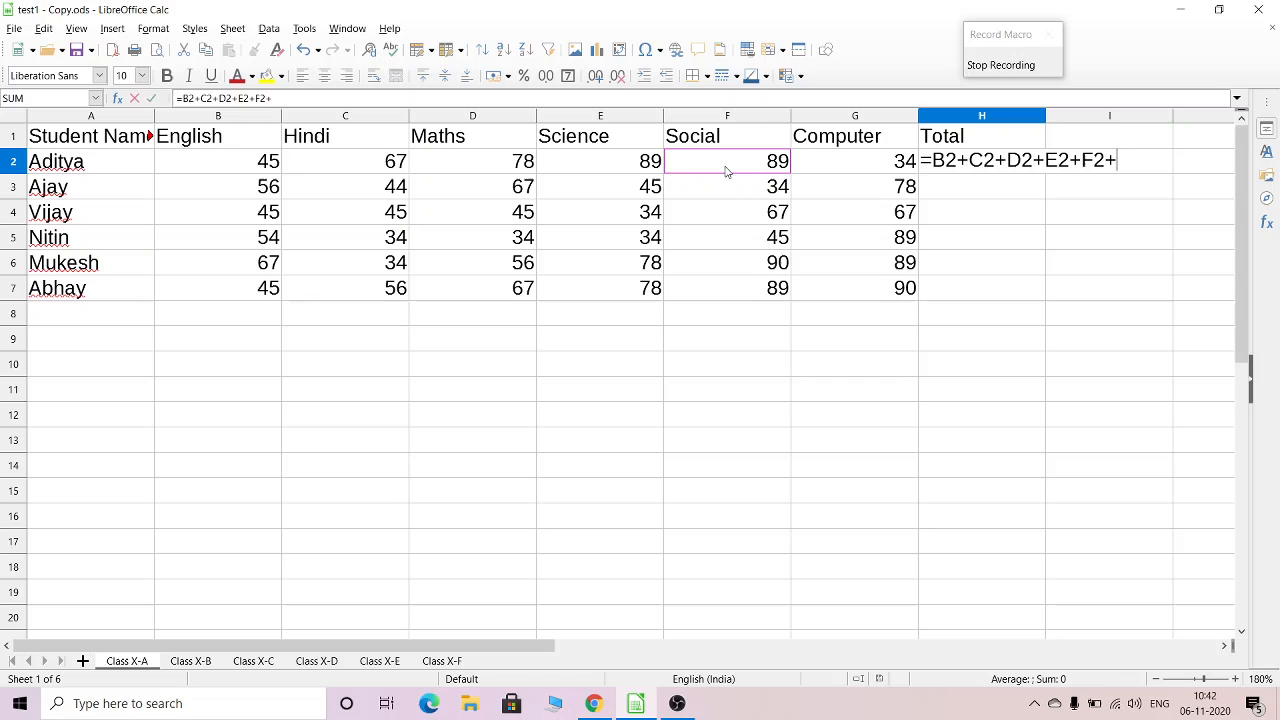
left_click(848, 163)
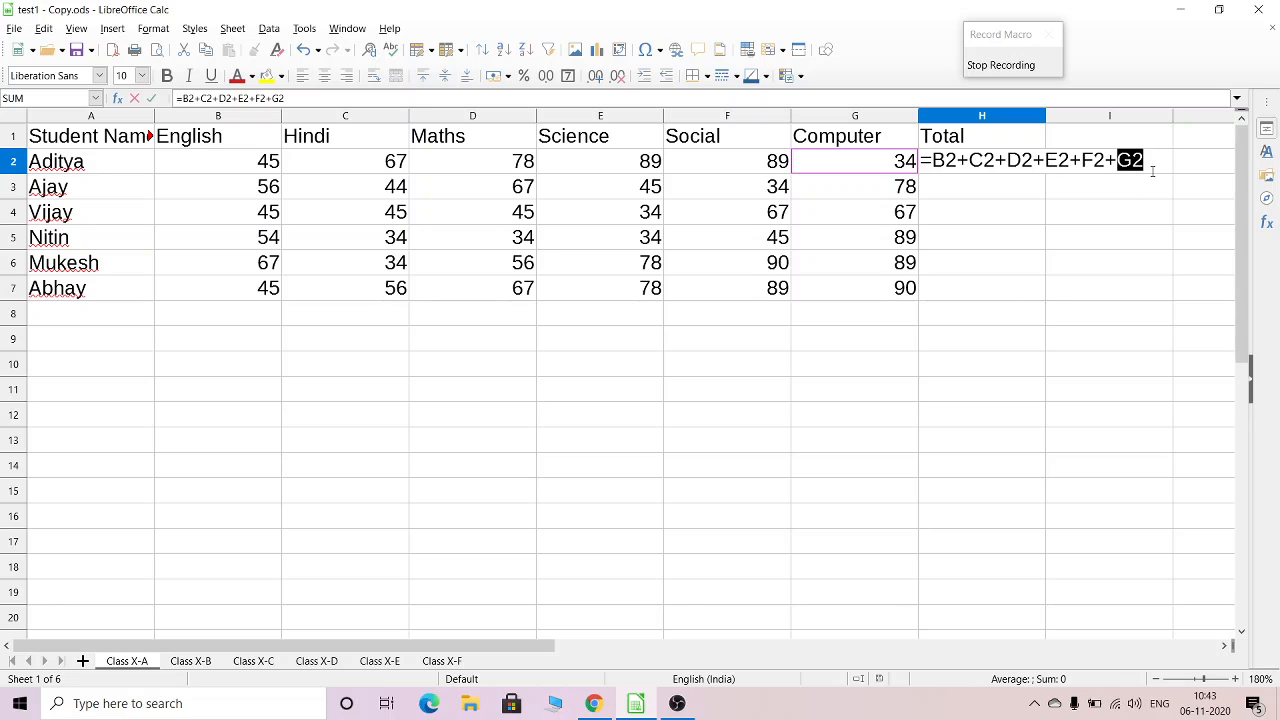
key("Return")
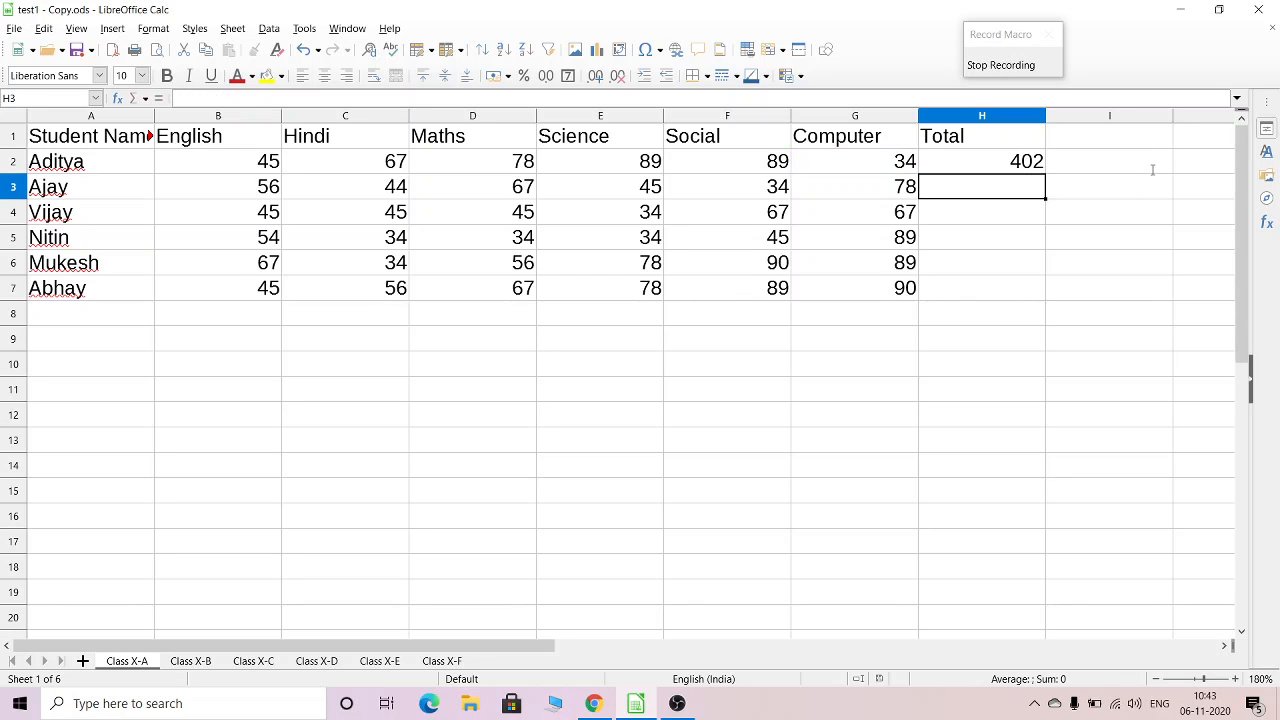
Step: Fill the total formula in H2 down to H7 and enter the heading percentage in cell I1
left_click(1033, 165)
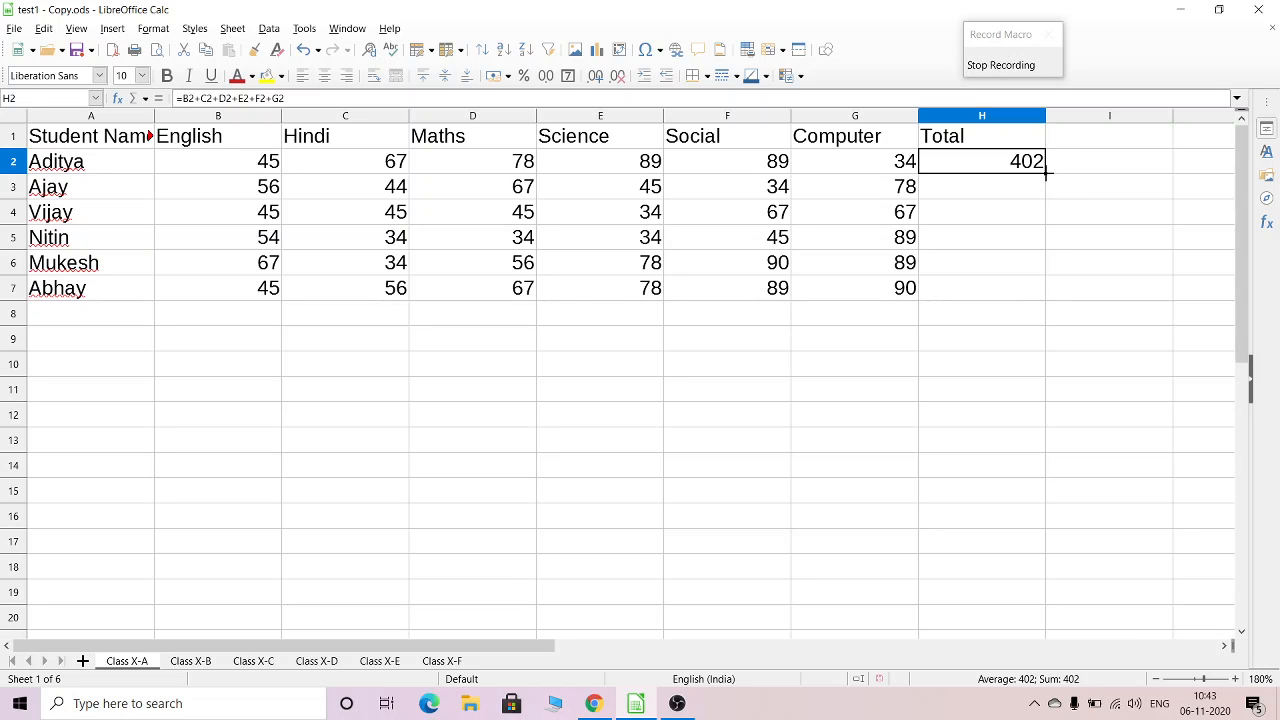
left_click_drag(1046, 173, 1054, 292)
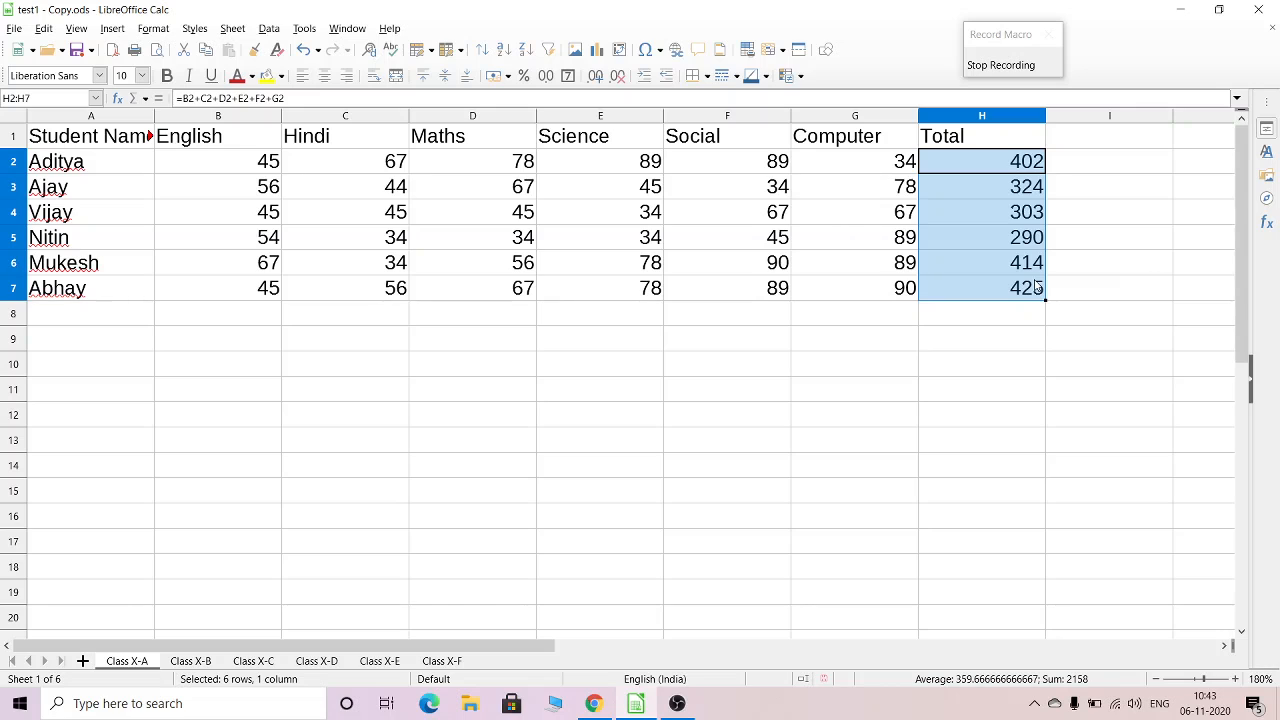
left_click(1107, 149)
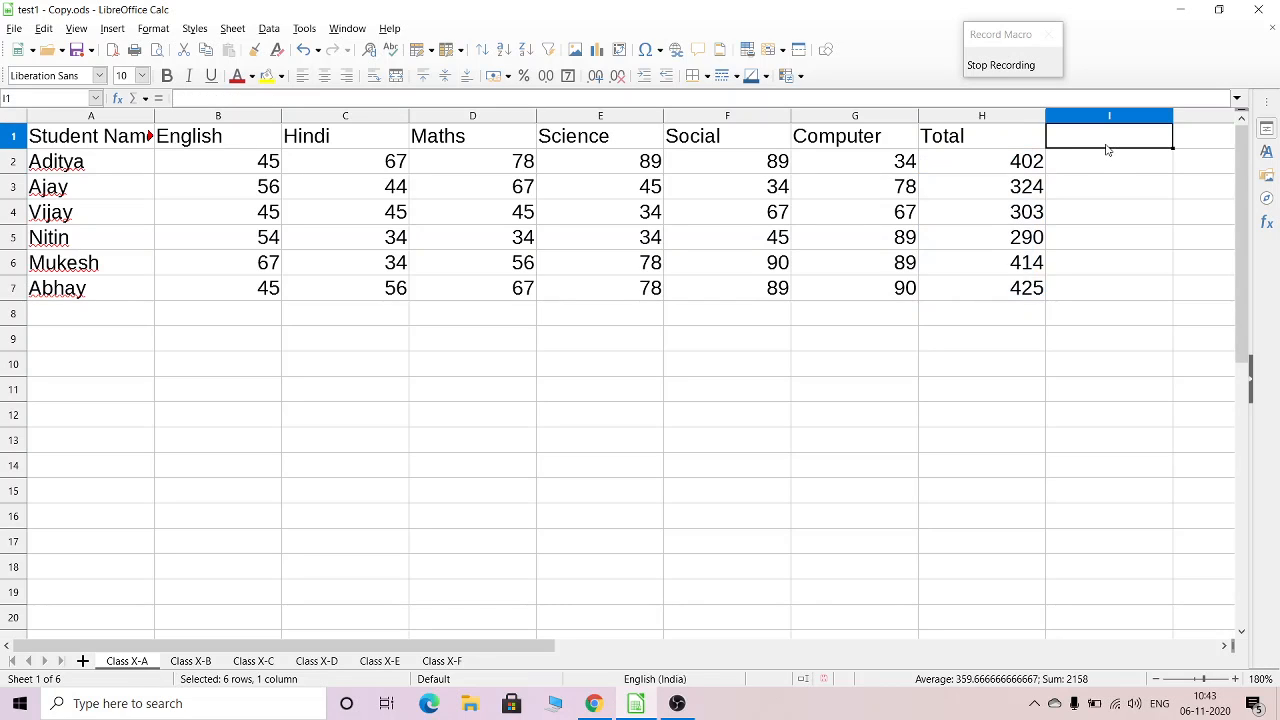
type("percentage")
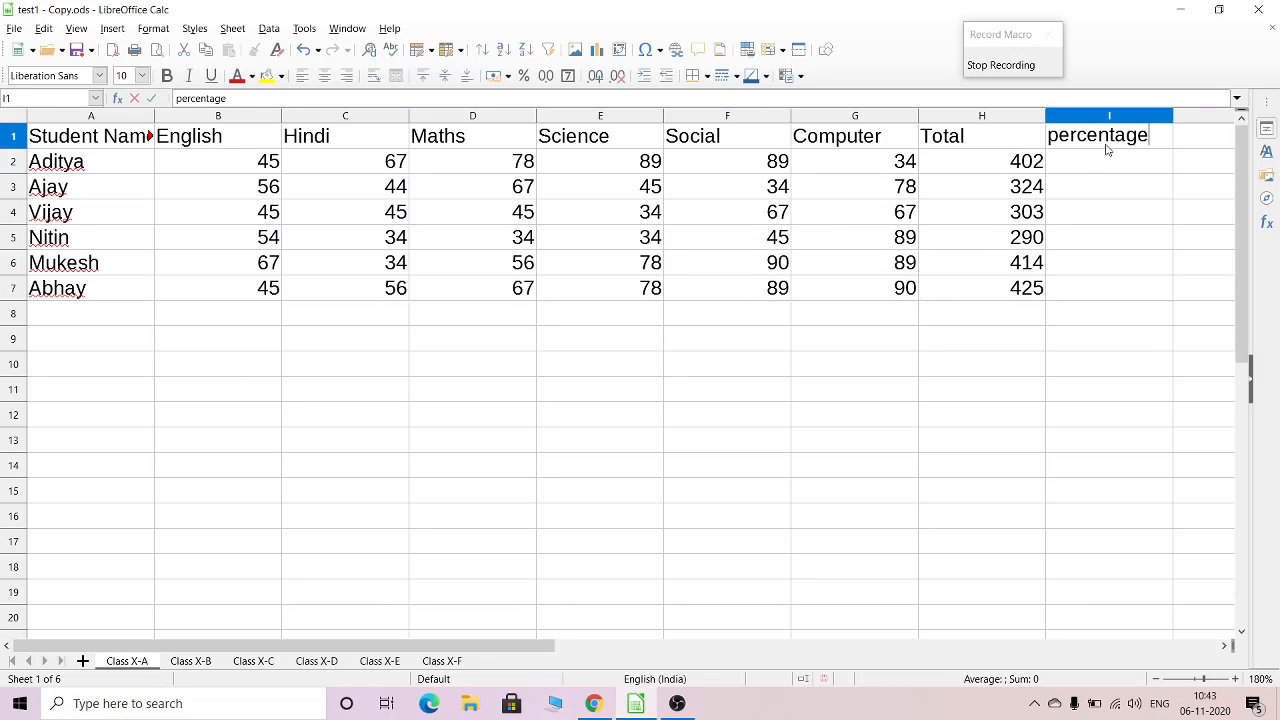
key("Return")
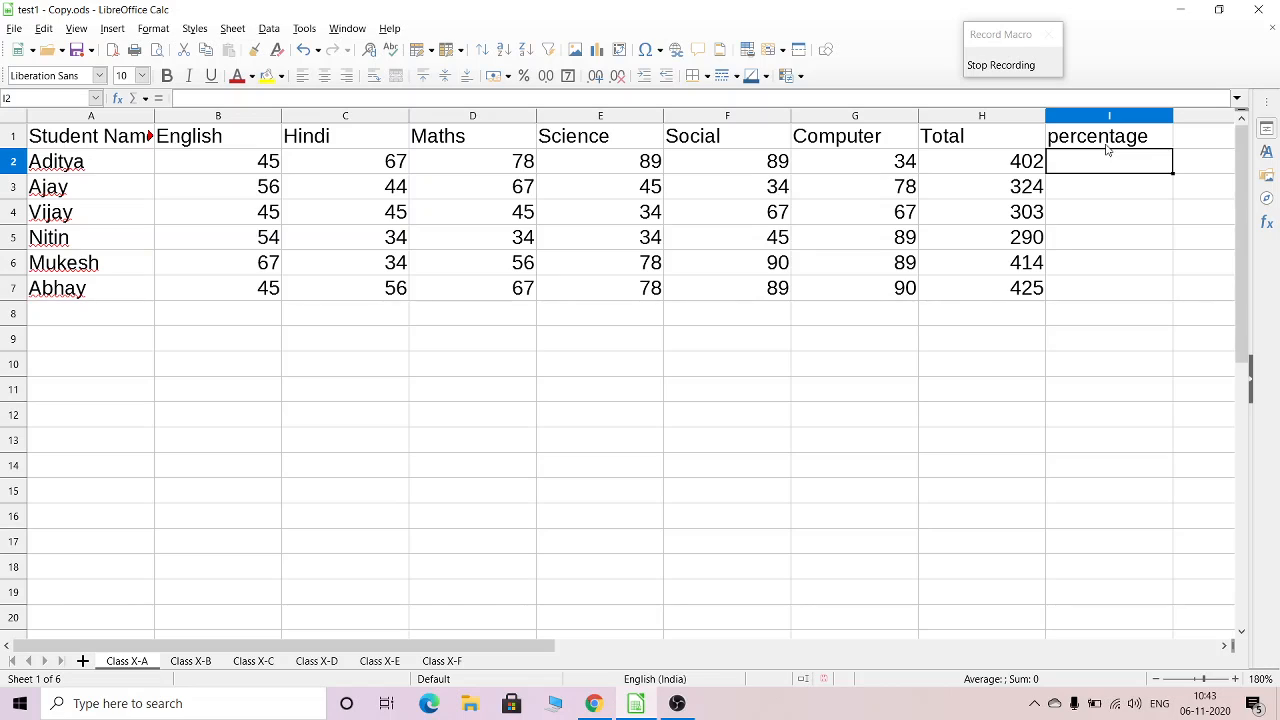
Step: Enter the formula =H2/6 in cell I2 and fill it down to I7 for all students
type("=")
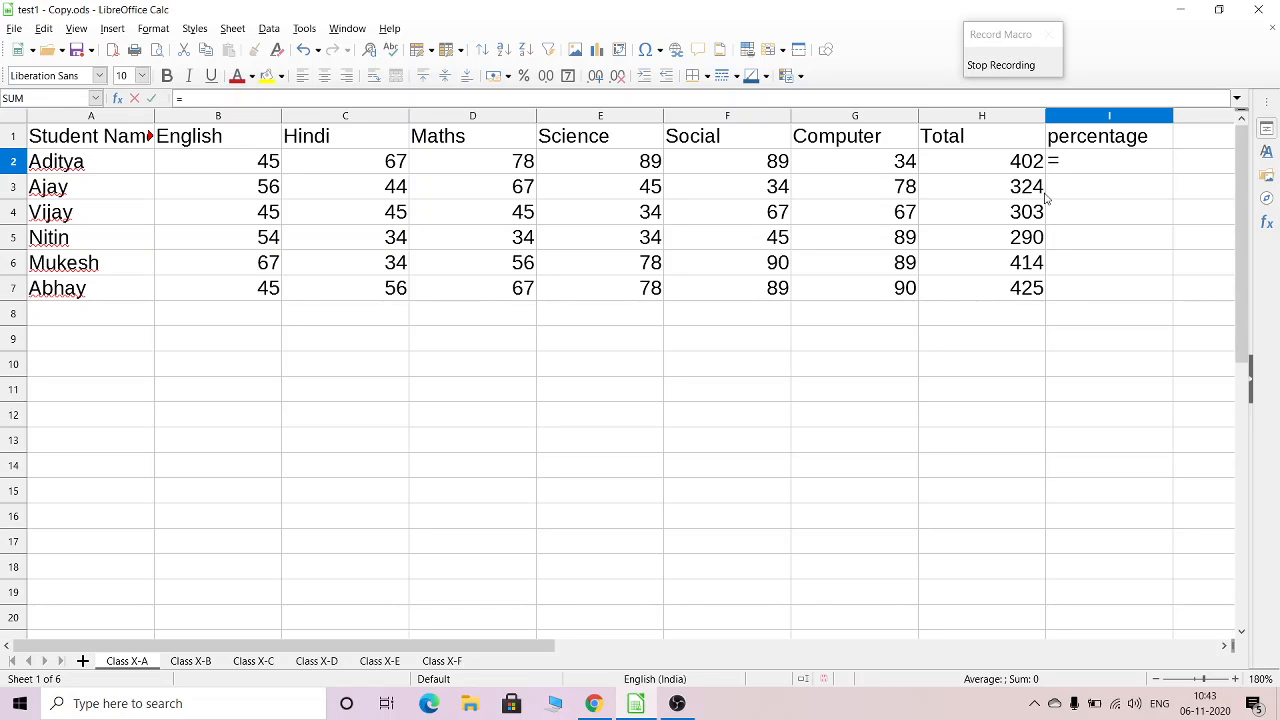
left_click(1032, 168)
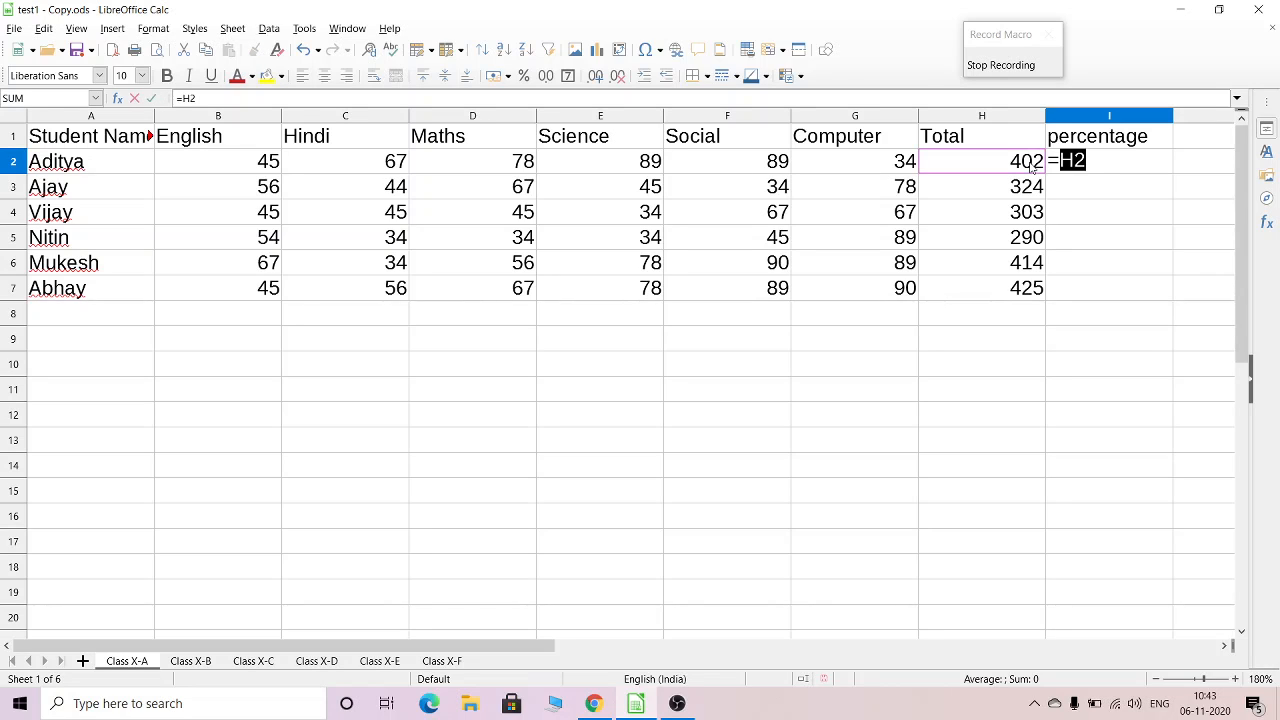
type("/6")
key("Return")
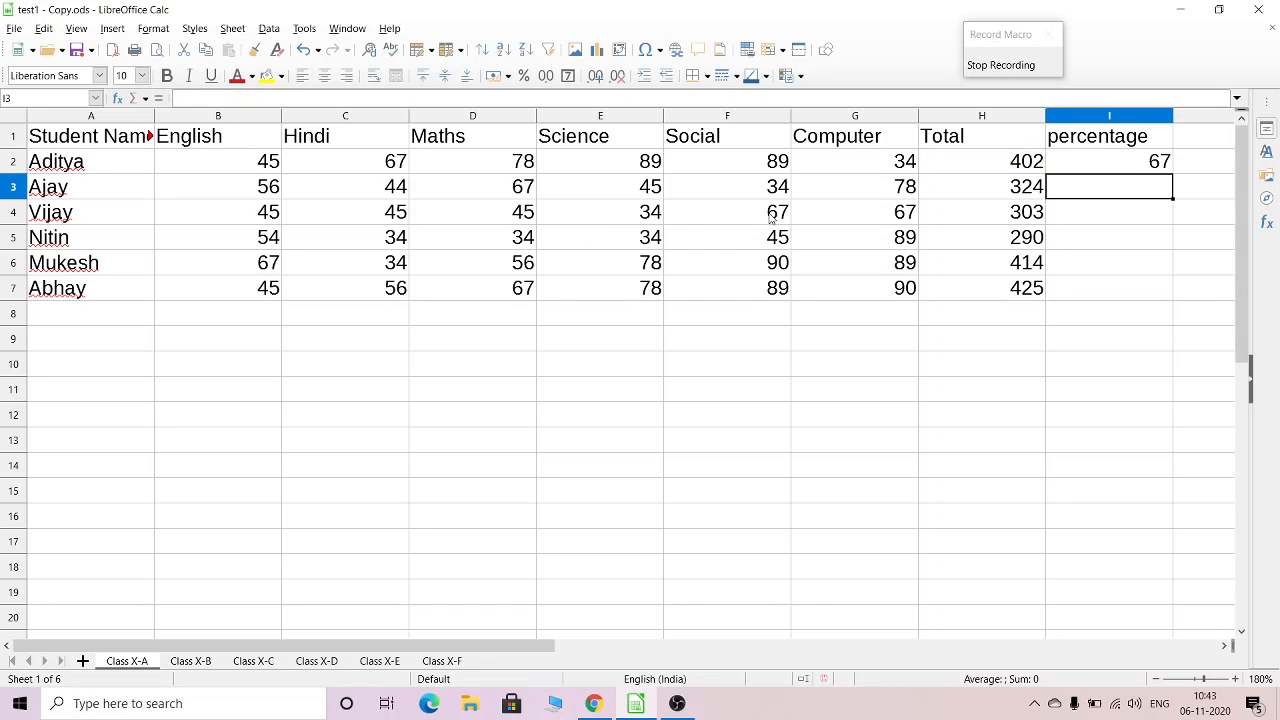
left_click(1100, 172)
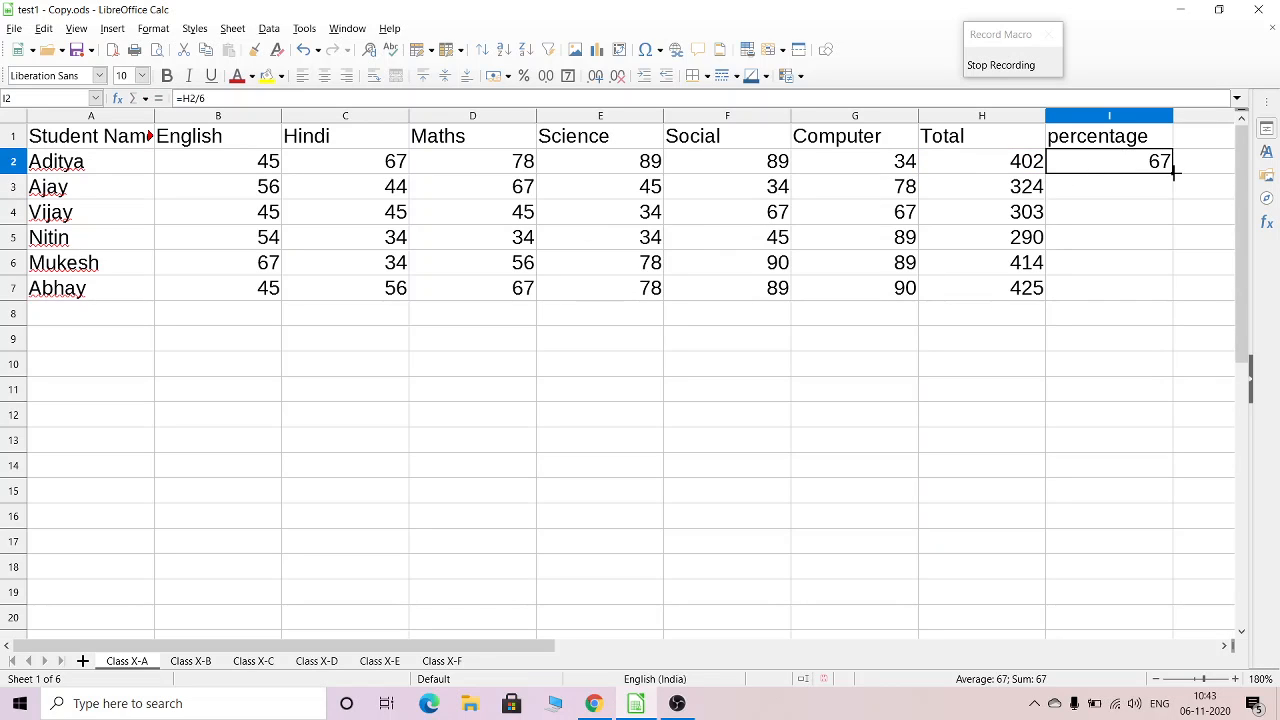
left_click_drag(1173, 175, 1178, 297)
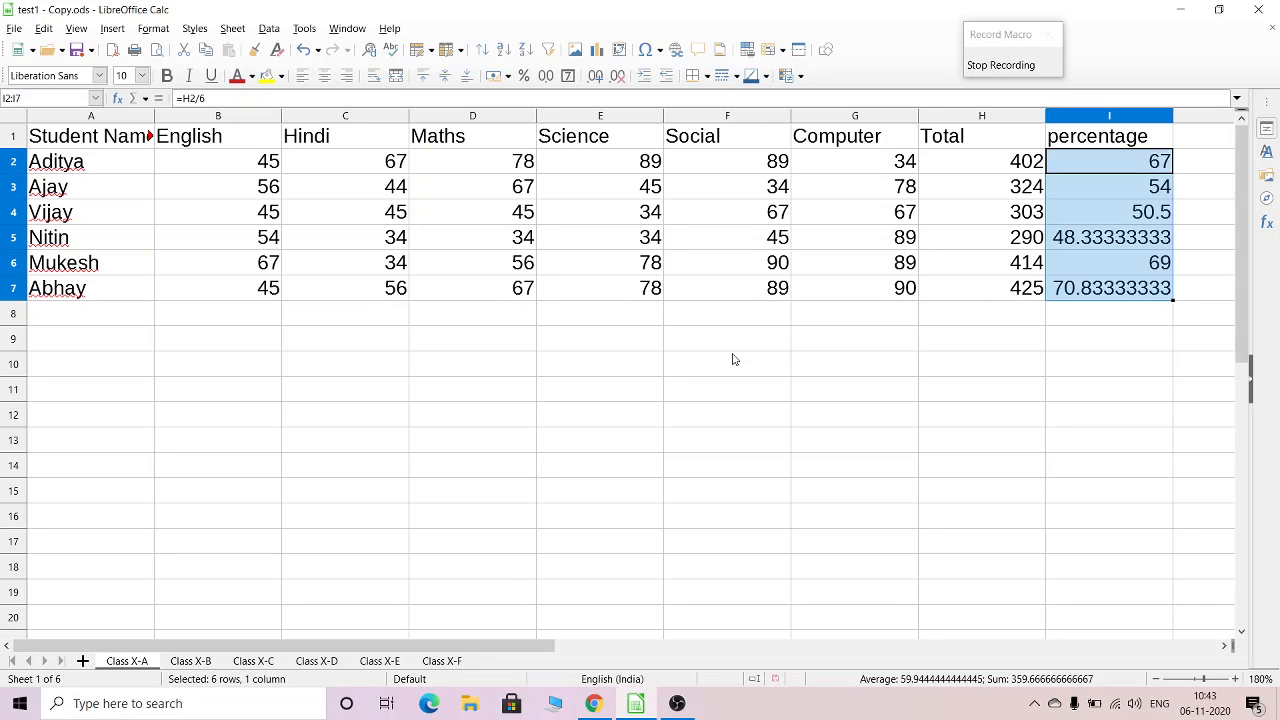
Step: Format the percentage cells I2:I7 as numbers with 2 decimal places
right_click(1104, 226)
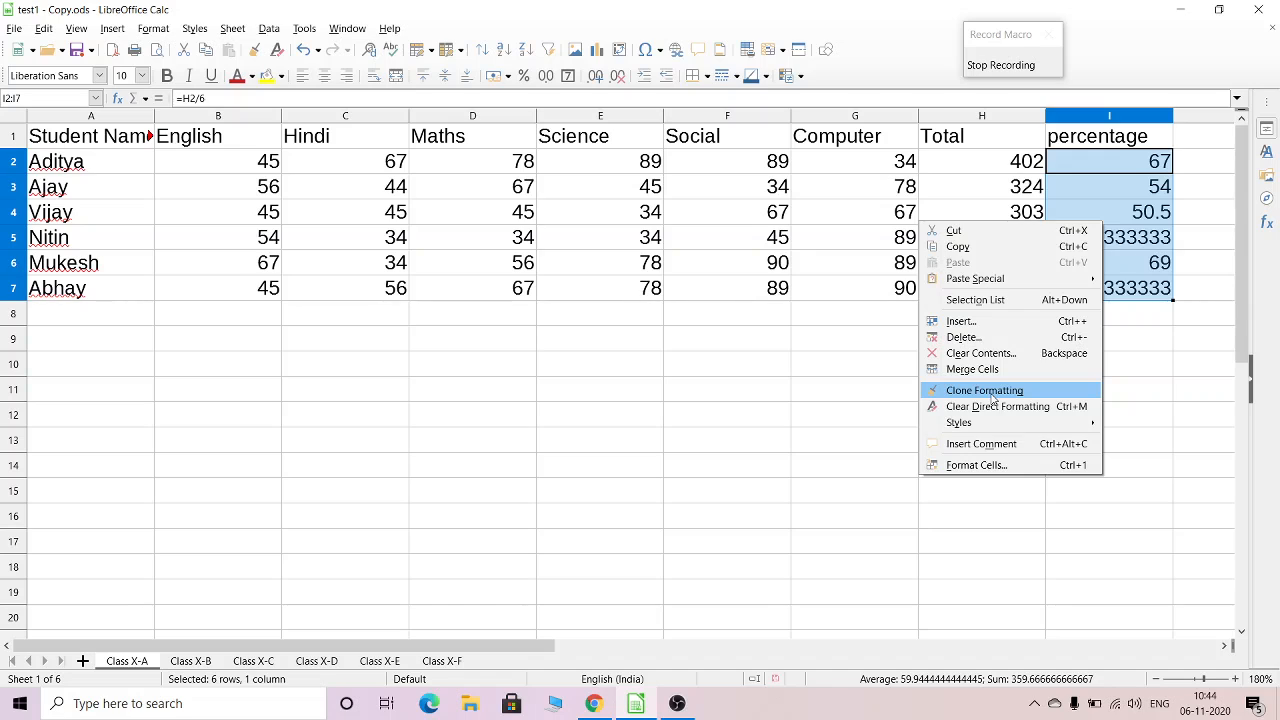
left_click(998, 465)
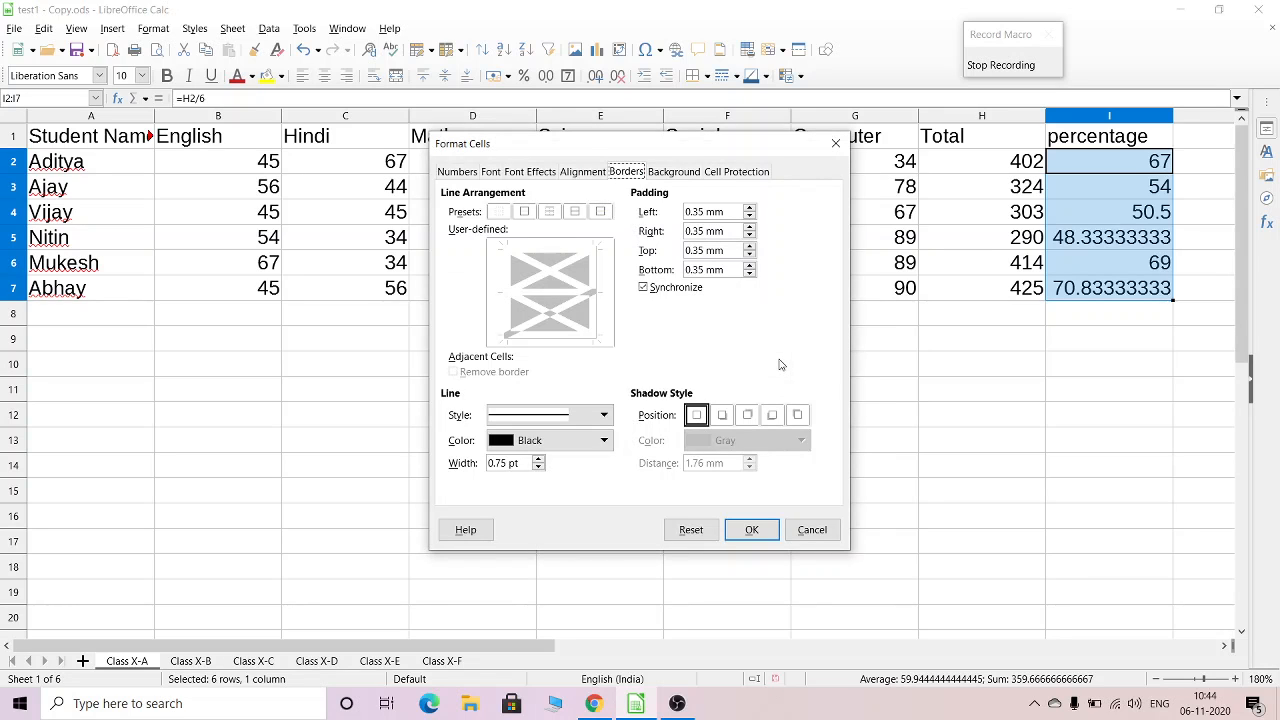
left_click(472, 173)
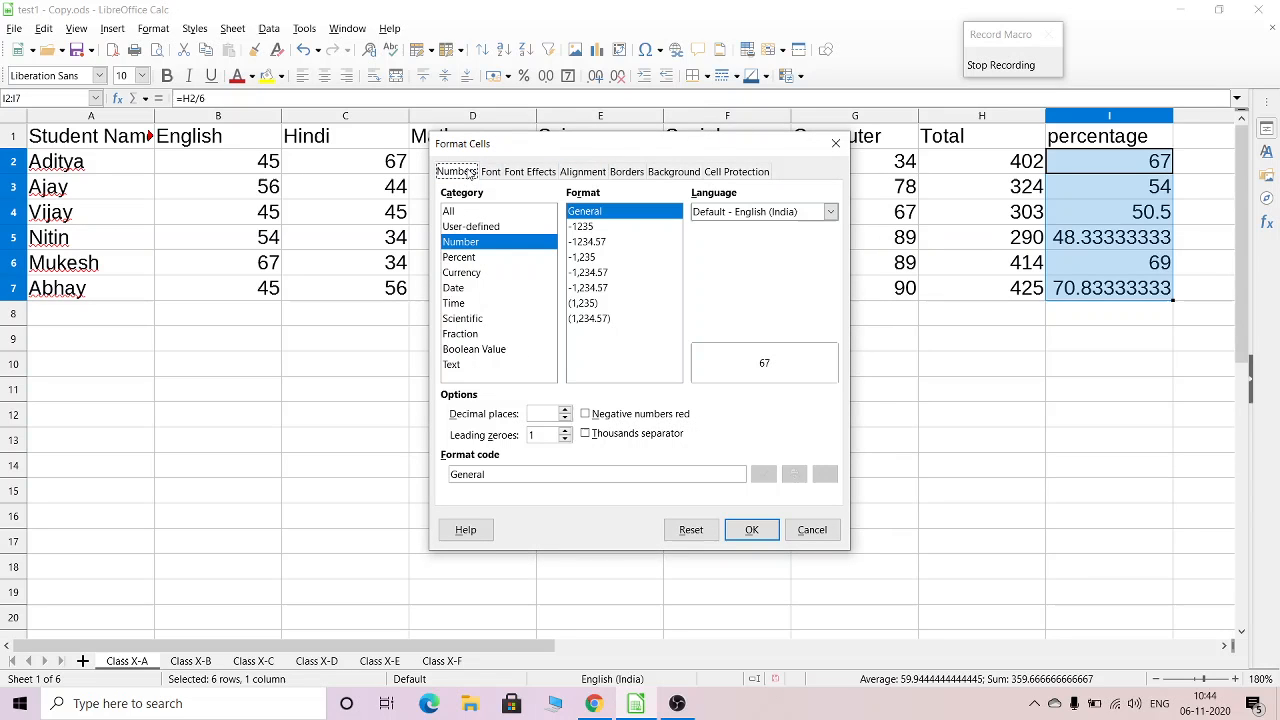
left_click(465, 250)
left_click(566, 411)
left_click(566, 411)
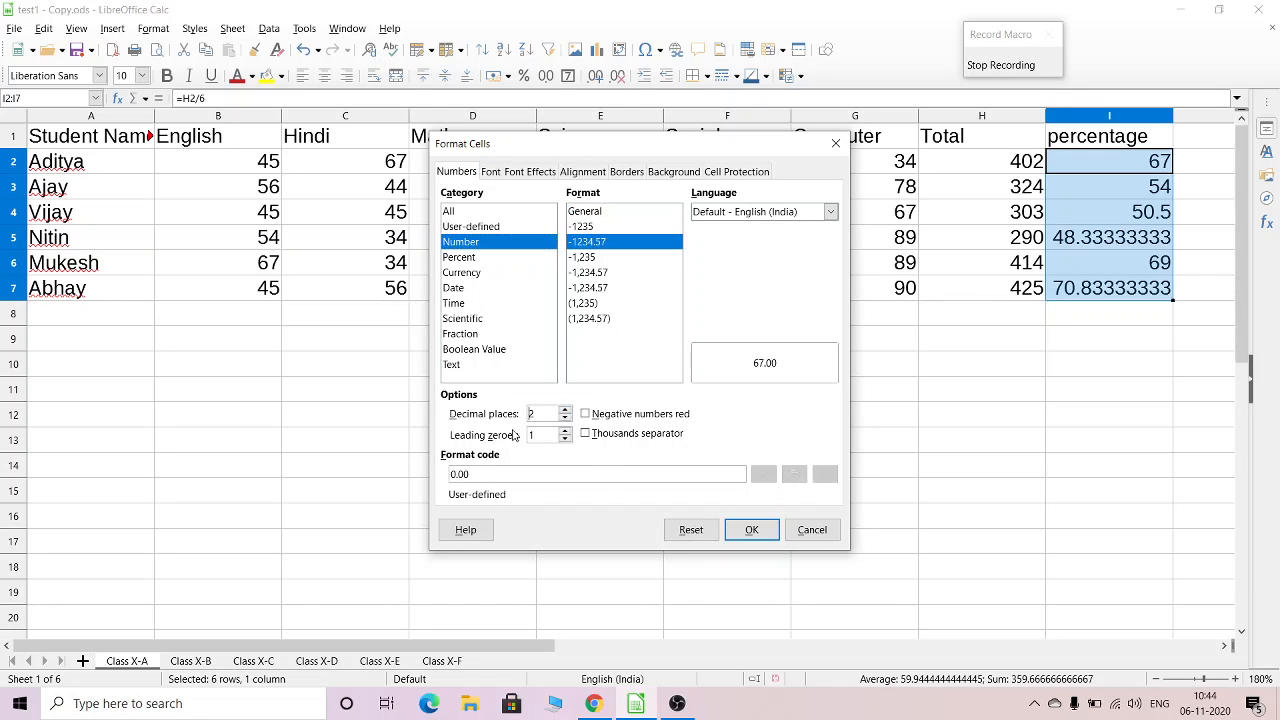
left_click(750, 529)
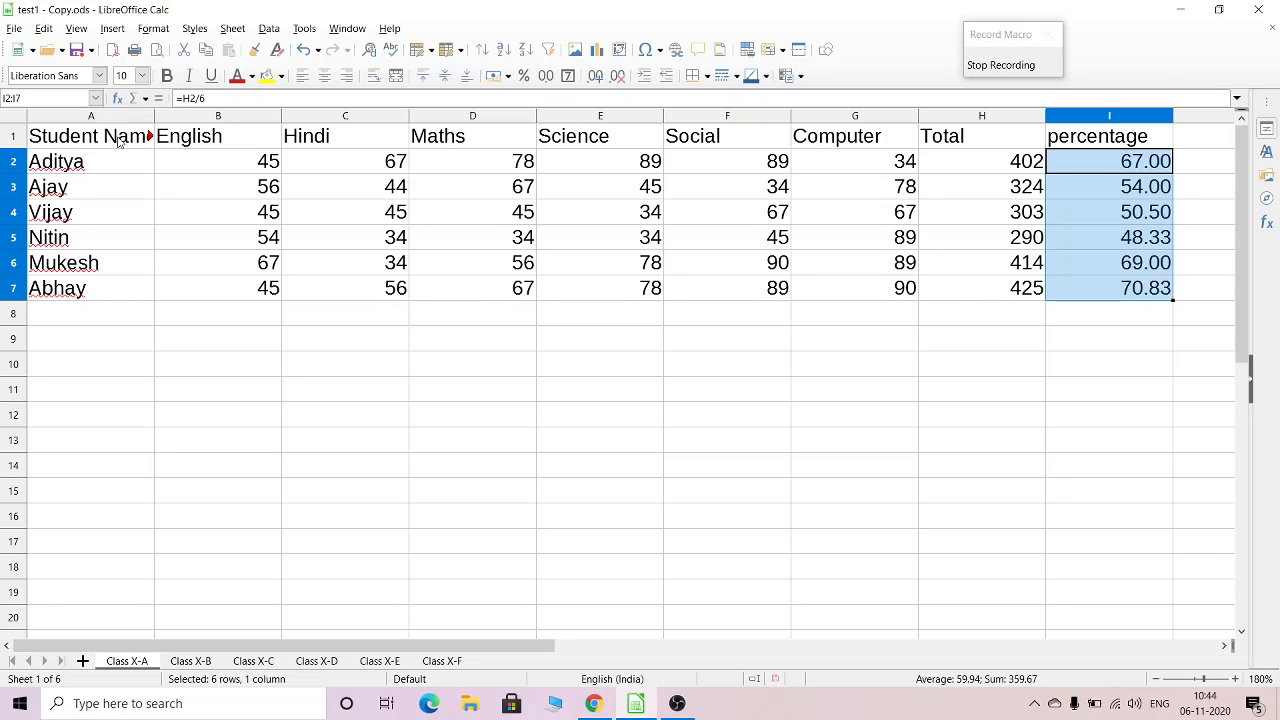
Step: Shade the header row A1:I1 gray and the student rows A2:I7 a lighter gray, and deselect the table
left_click_drag(118, 140, 1097, 147)
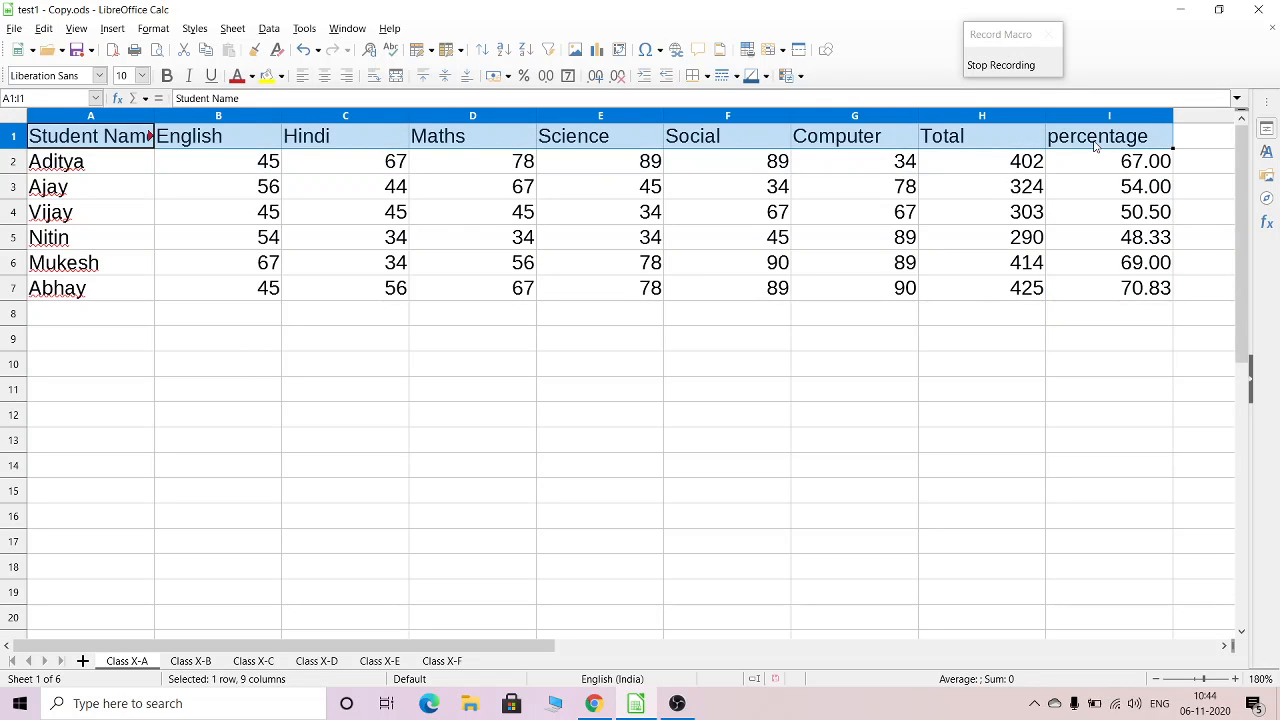
left_click(283, 78)
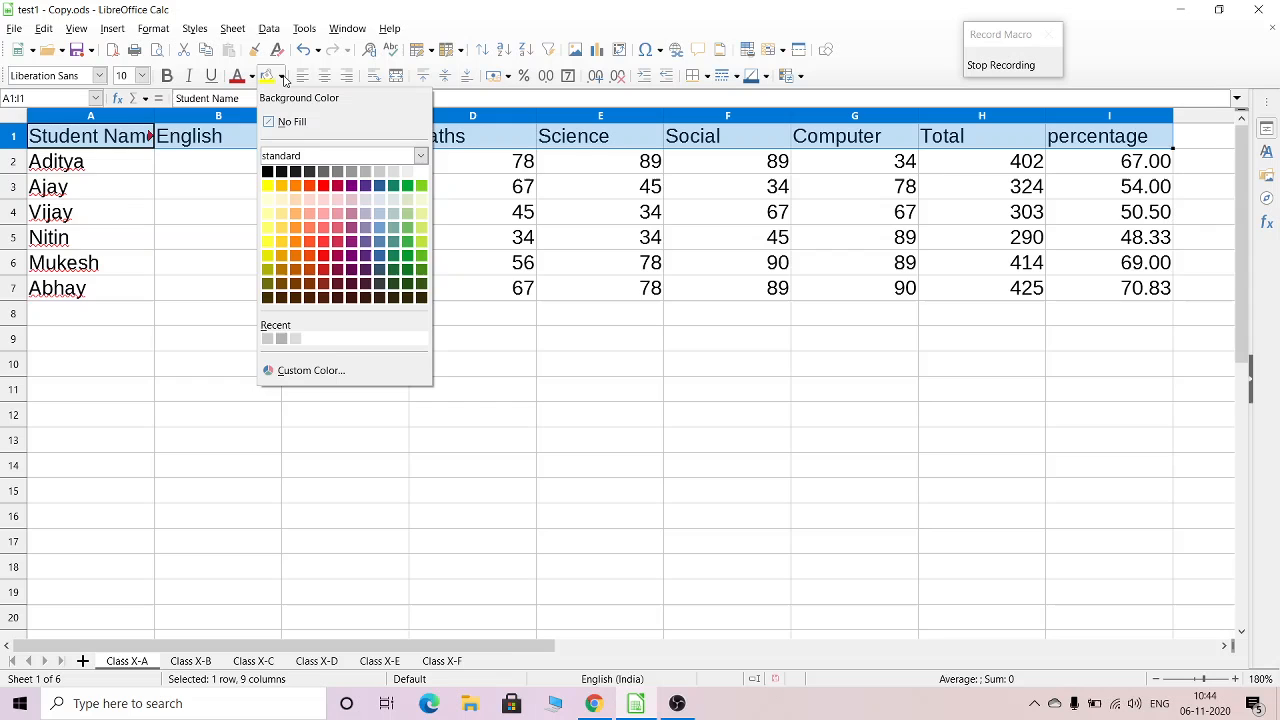
left_click(367, 172)
left_click_drag(133, 165, 1108, 302)
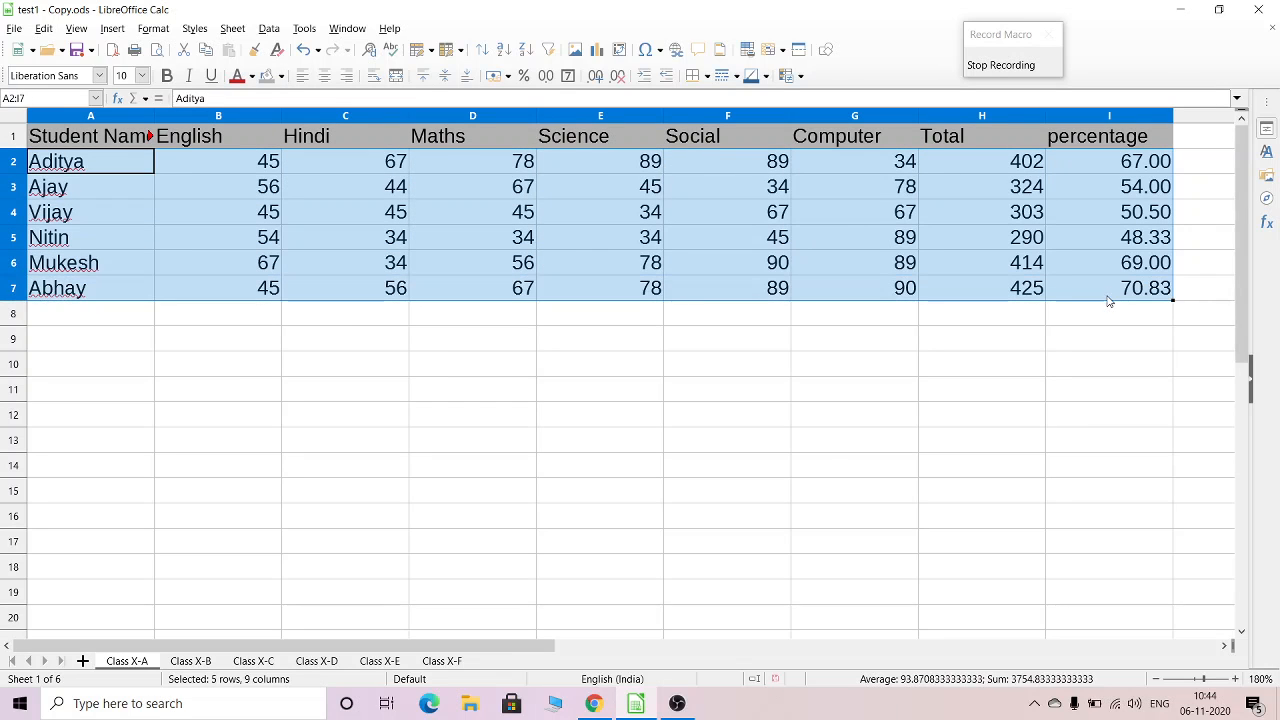
left_click(283, 77)
left_click(370, 174)
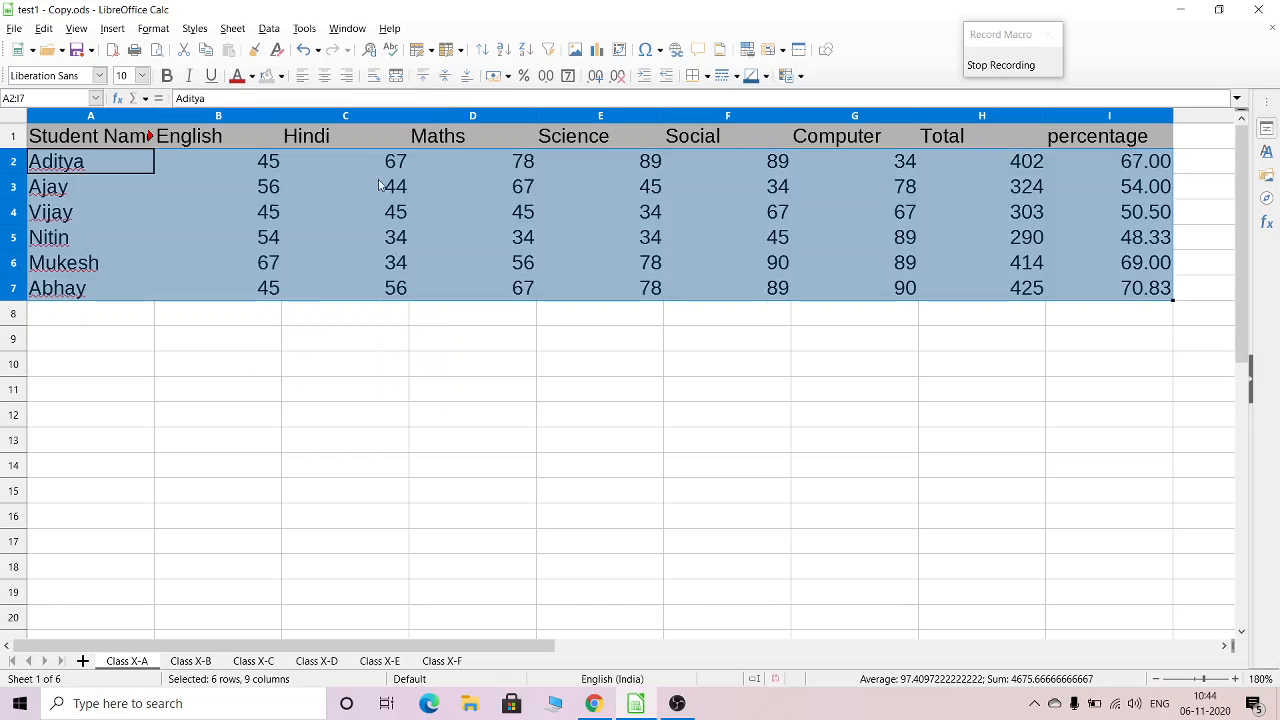
left_click(384, 240)
left_click(392, 336)
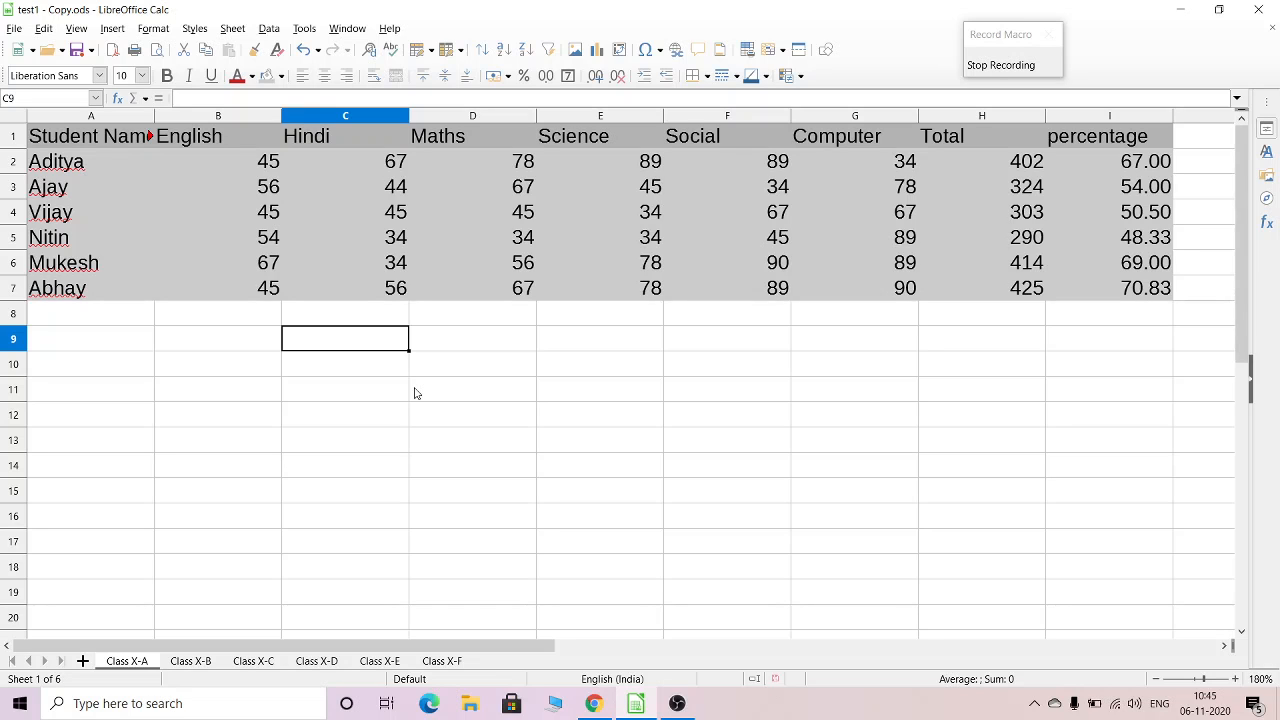
Step: Stop the macro recording and save it as myformatting in Module1 of the Standard library under My Macros
left_click(1002, 66)
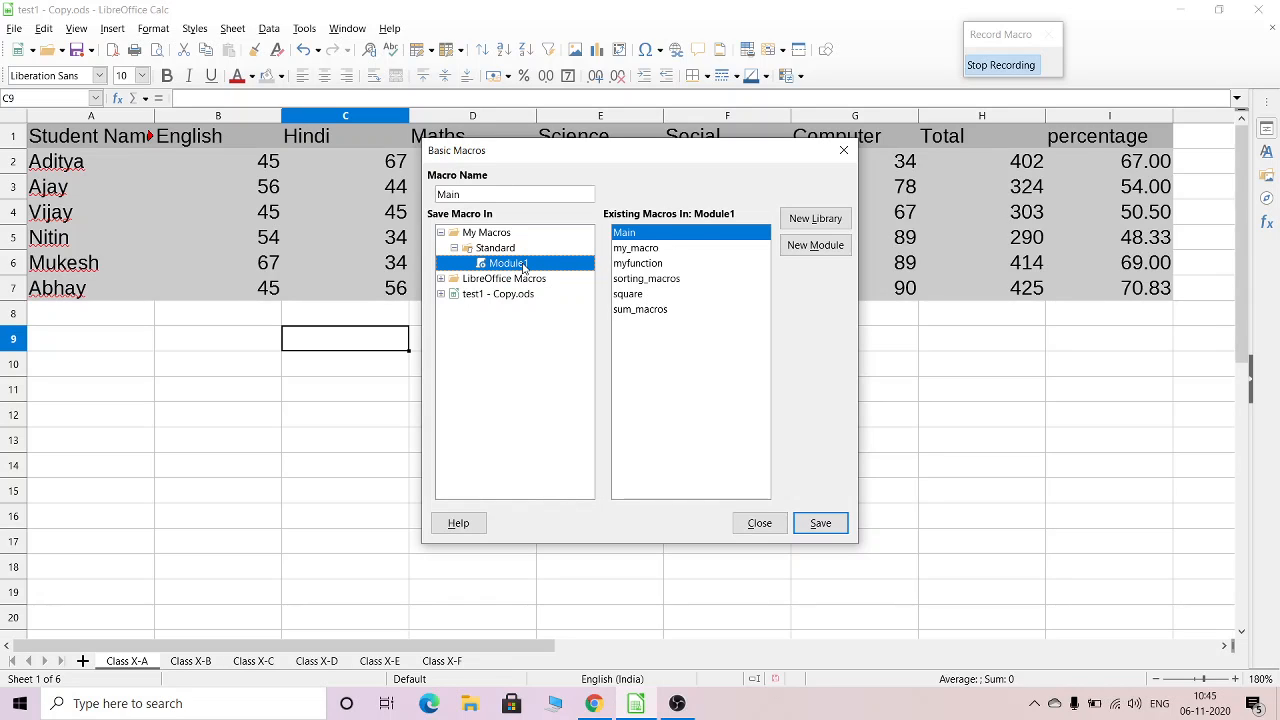
left_click(494, 194)
left_click_drag(470, 194, 416, 196)
type("myfo")
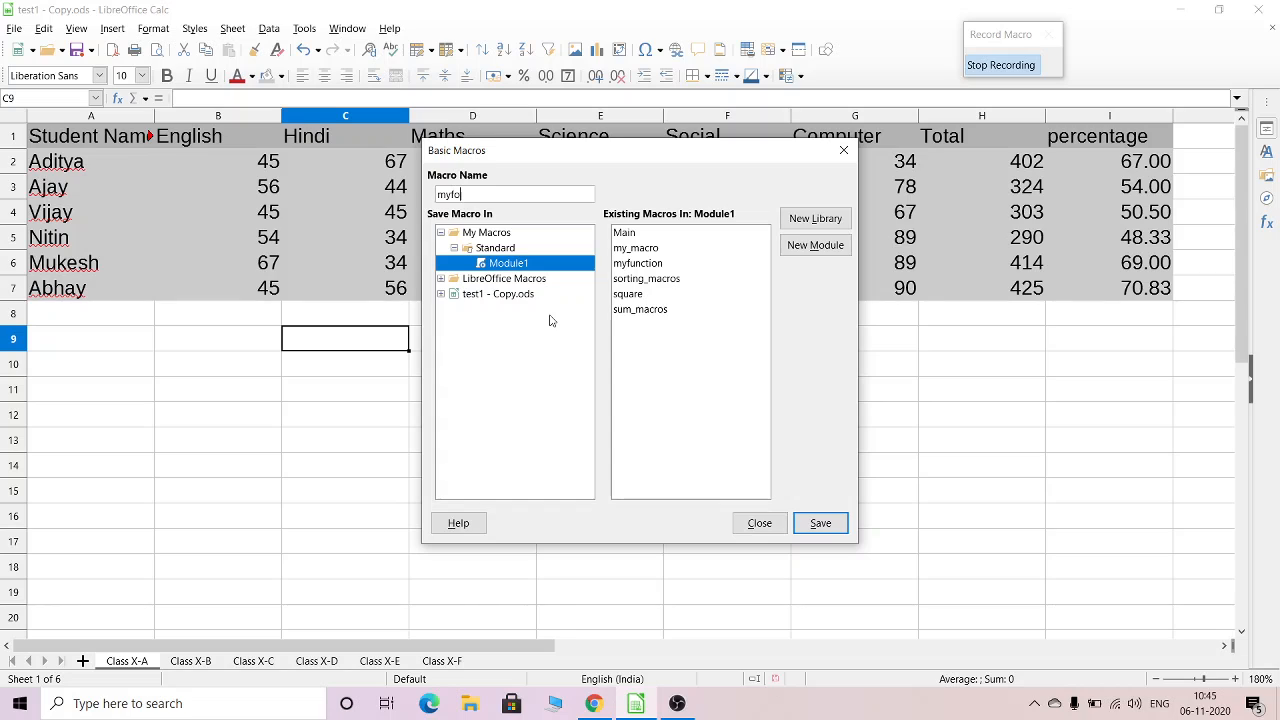
type("rmatting")
left_click(830, 533)
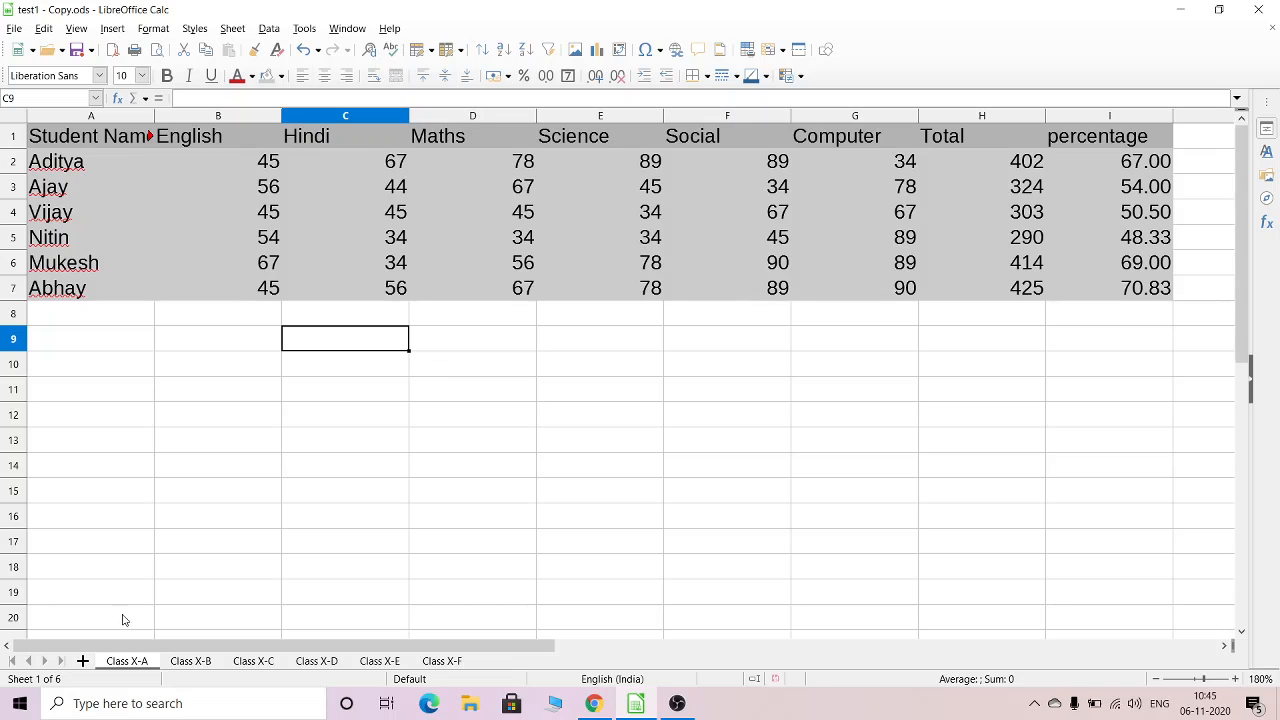
Step: Run the myformatting macro from My Macros, Standard, Module1 on sheet Class X-B
left_click(192, 663)
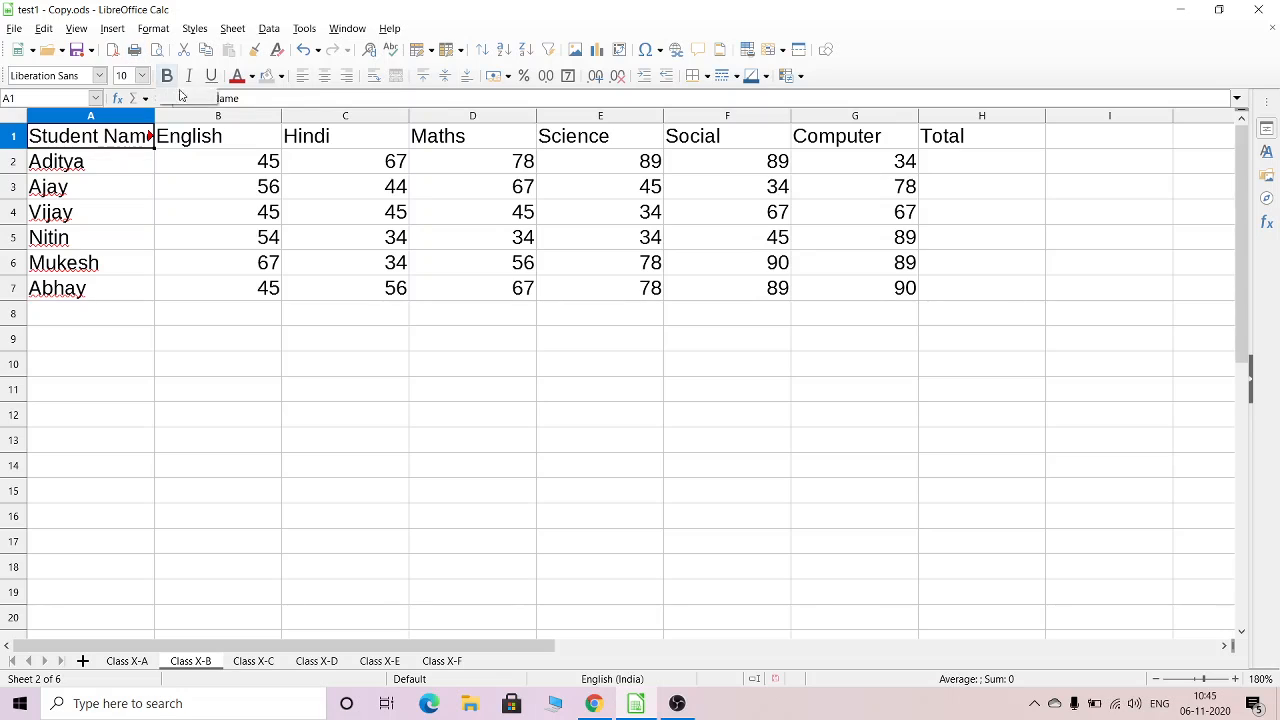
left_click(300, 33)
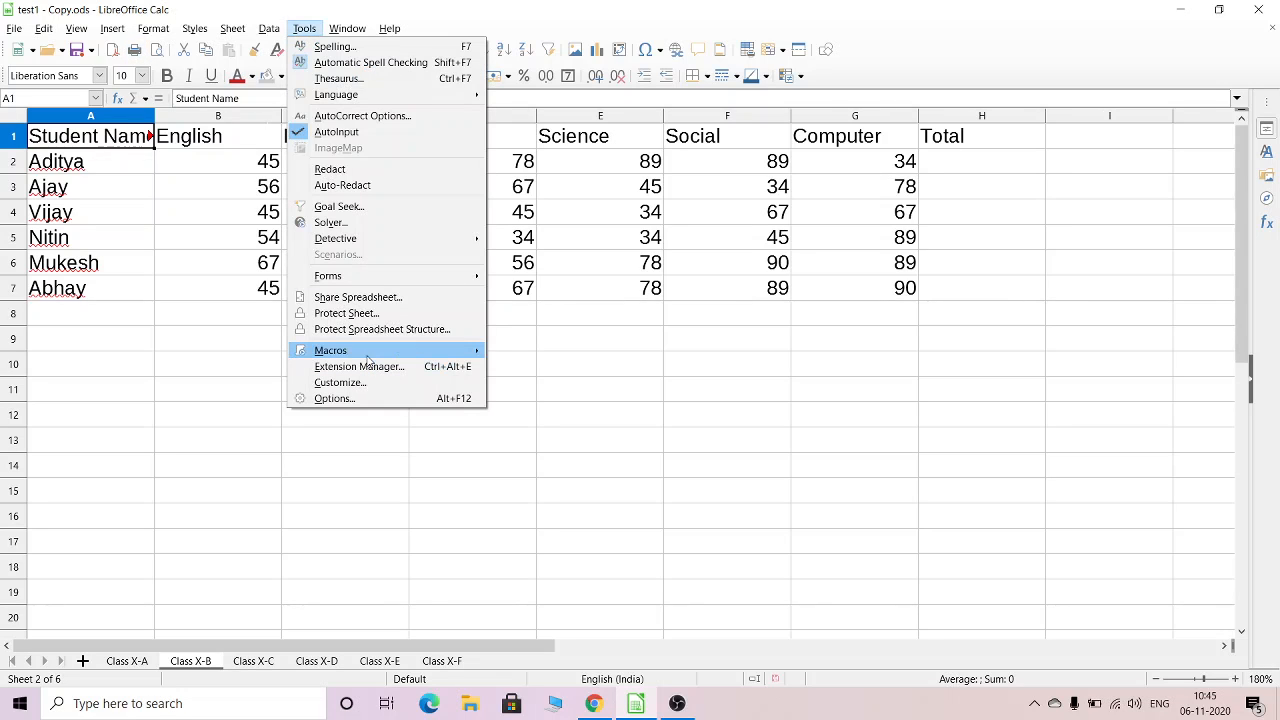
mouse_move(368, 355)
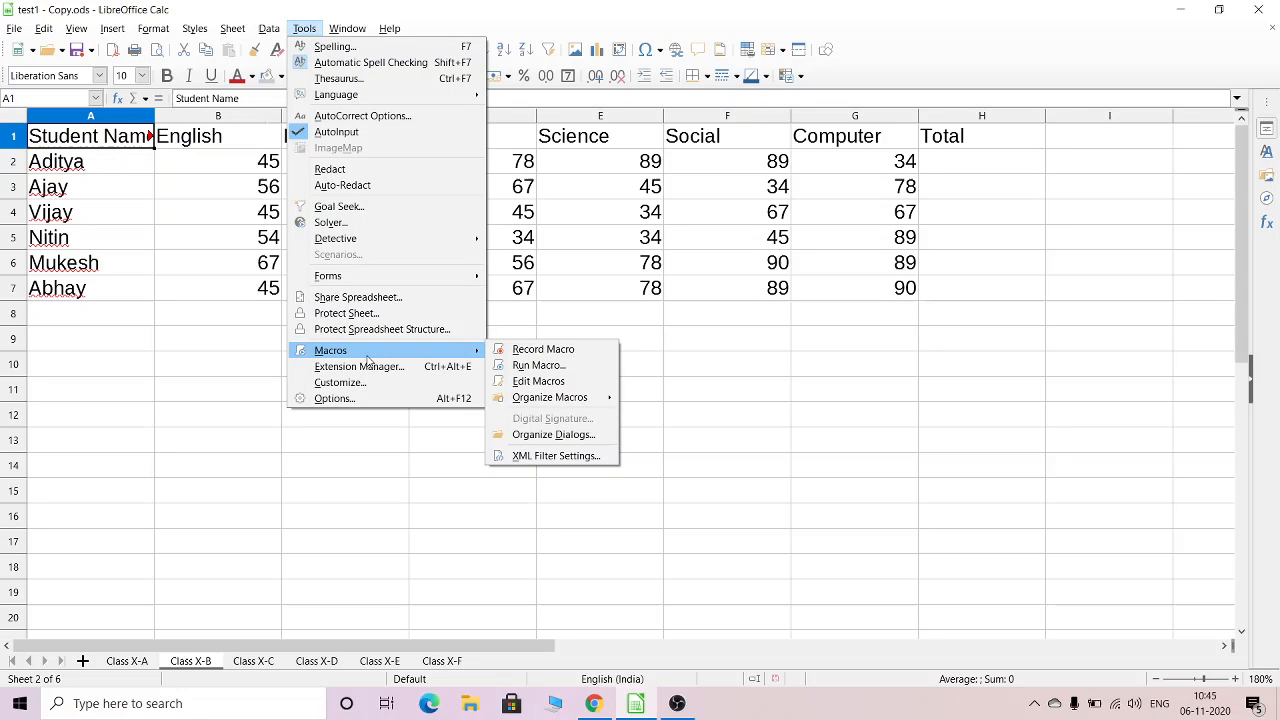
left_click(540, 365)
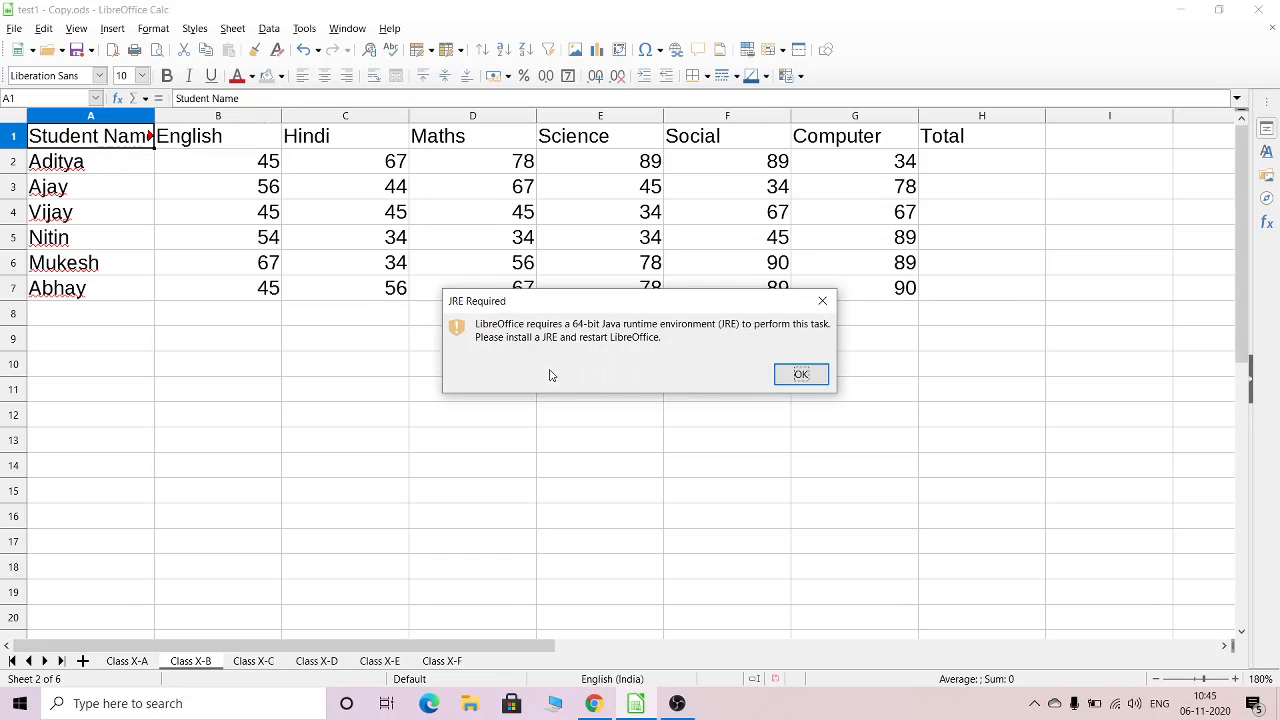
left_click(801, 375)
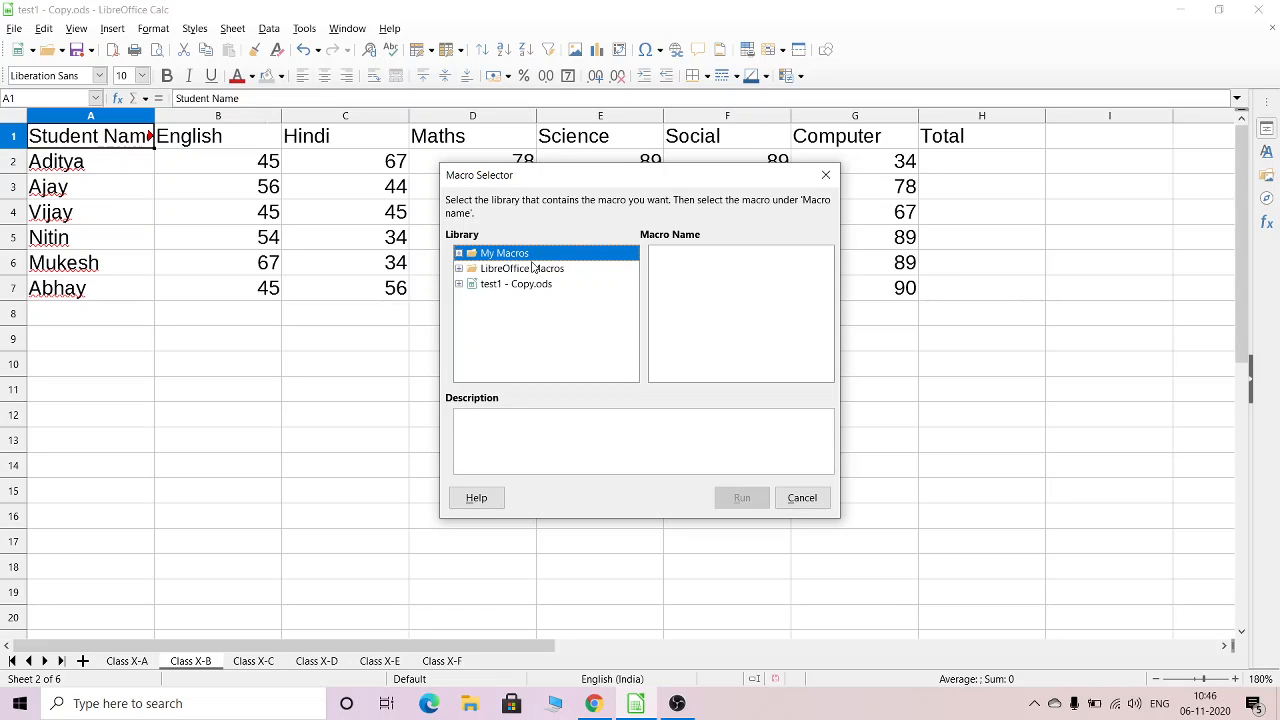
double_click(497, 256)
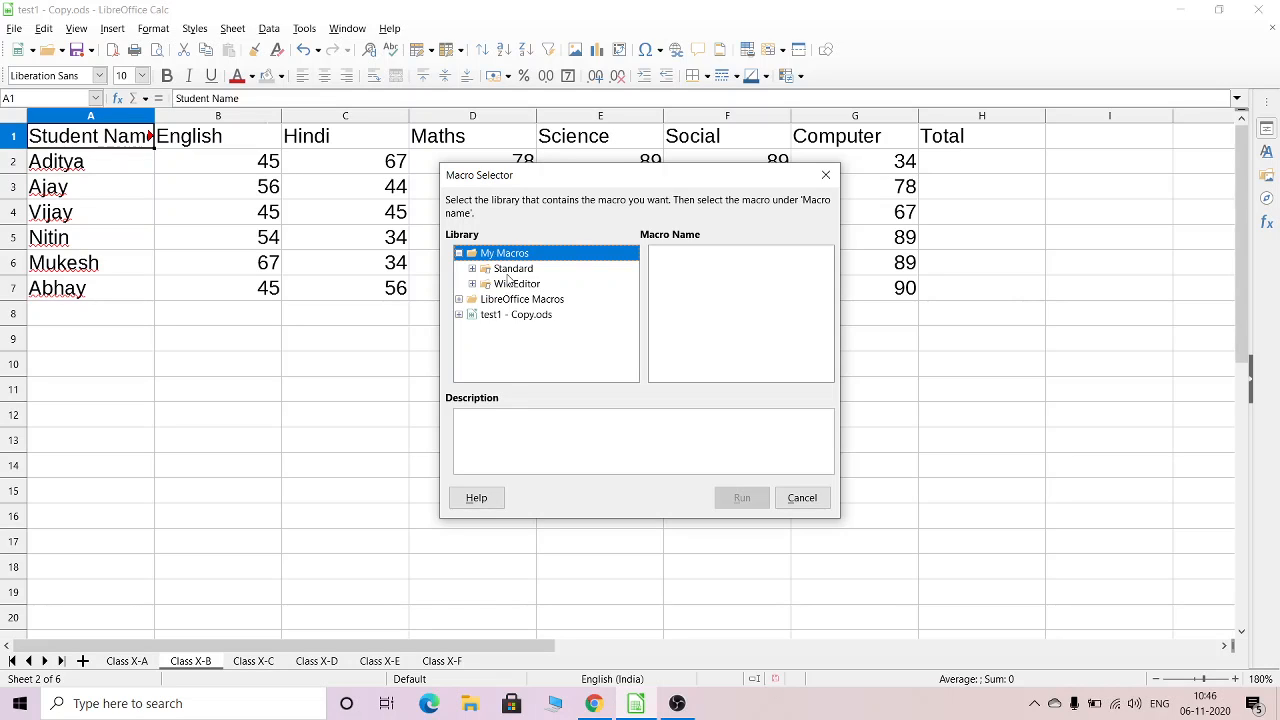
left_click(511, 272)
double_click(510, 270)
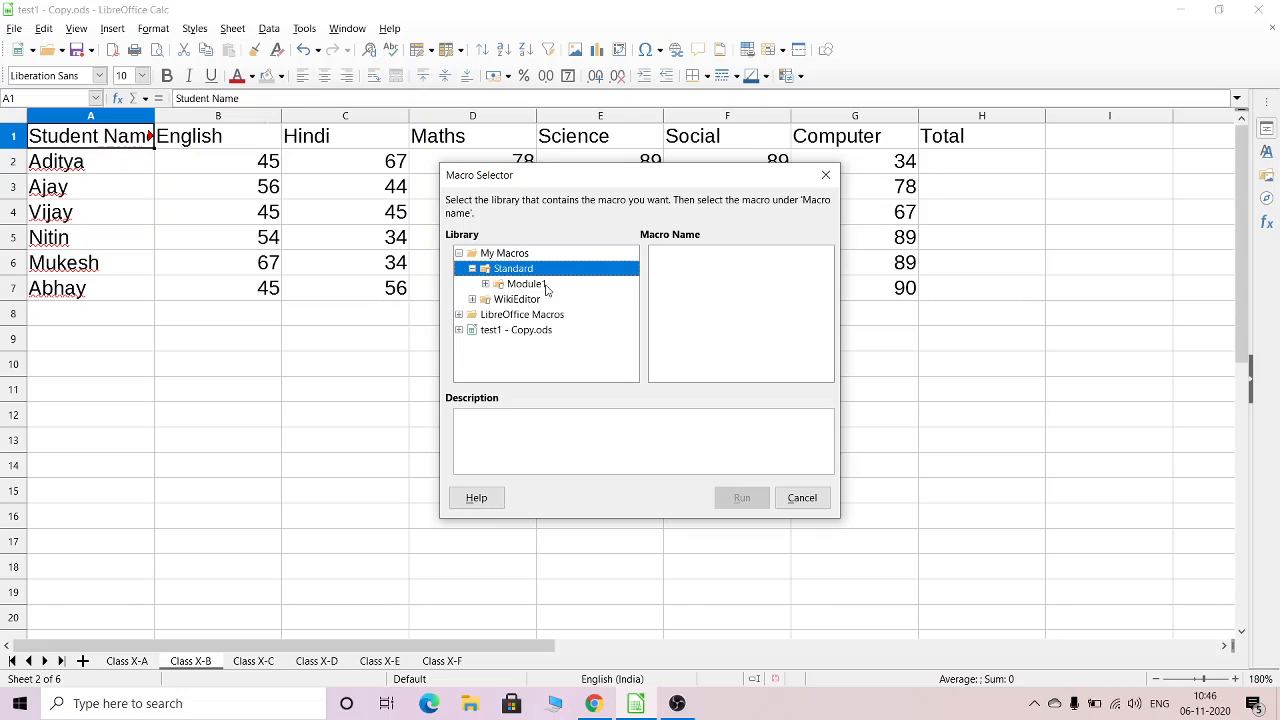
left_click(527, 285)
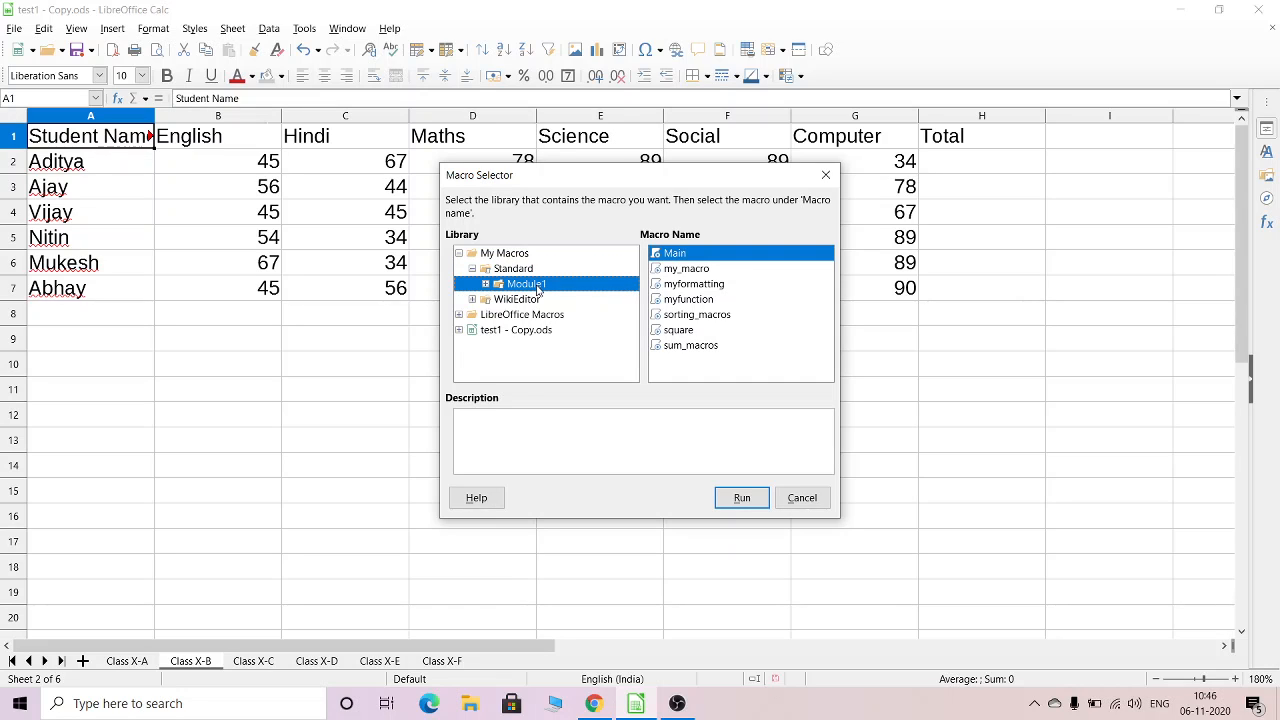
left_click(700, 286)
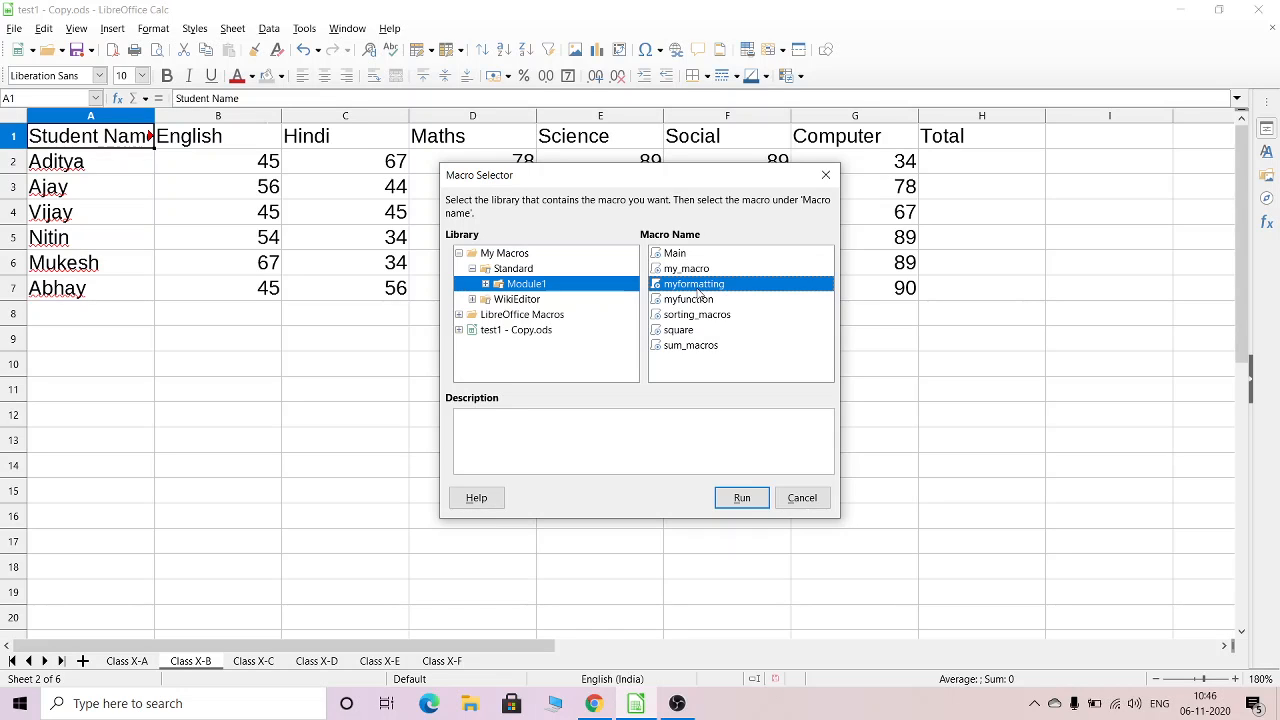
left_click(743, 499)
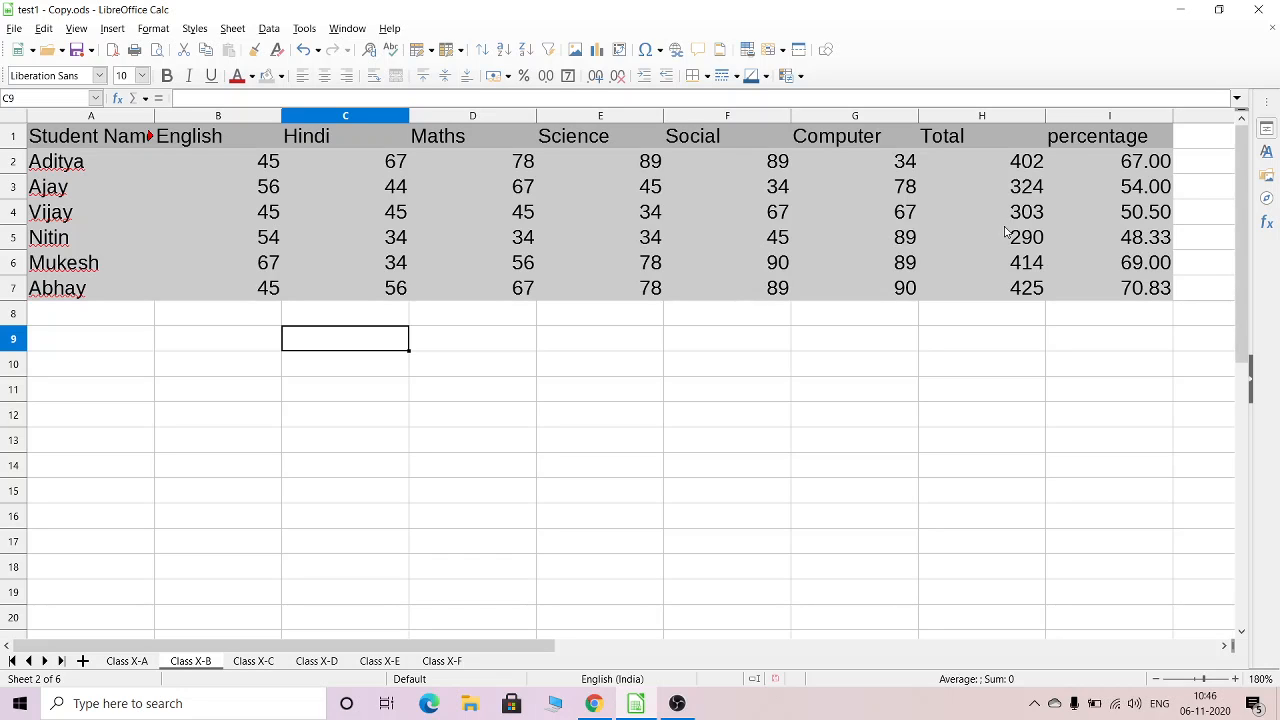
Step: Run the myformatting macro from My Macros, Standard, Module1 on sheet Class X-C
left_click(262, 664)
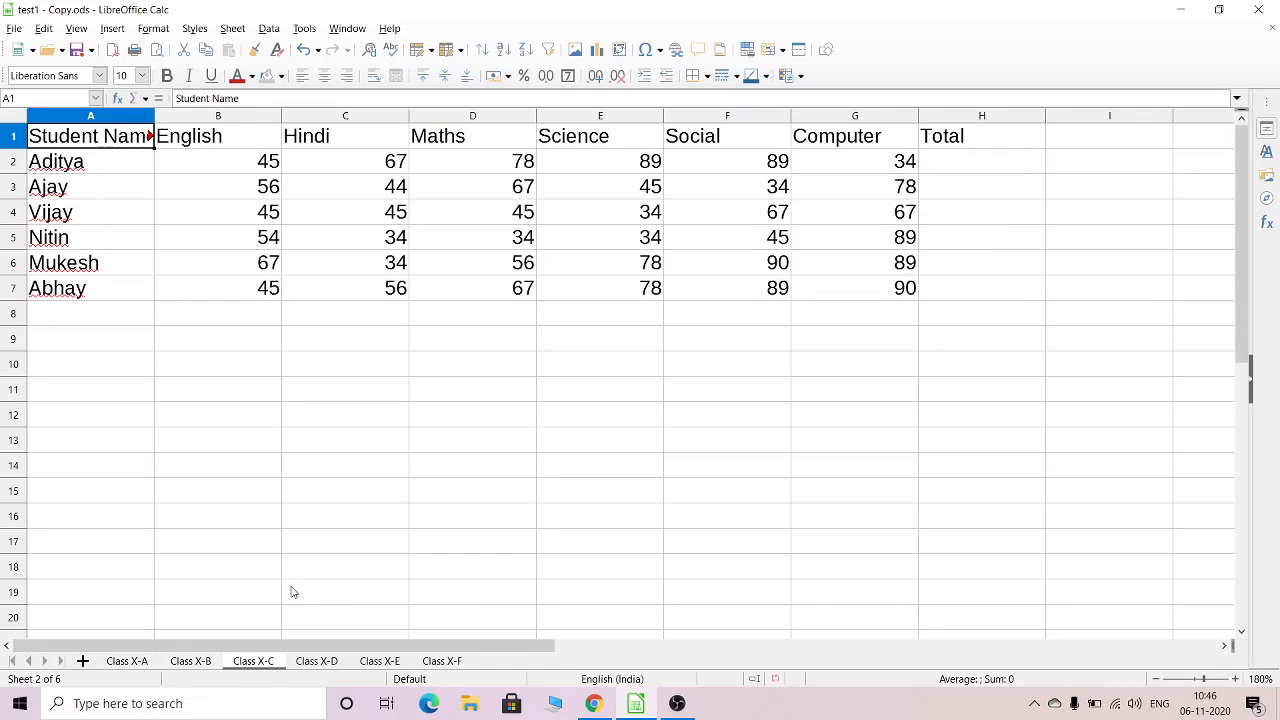
left_click(304, 28)
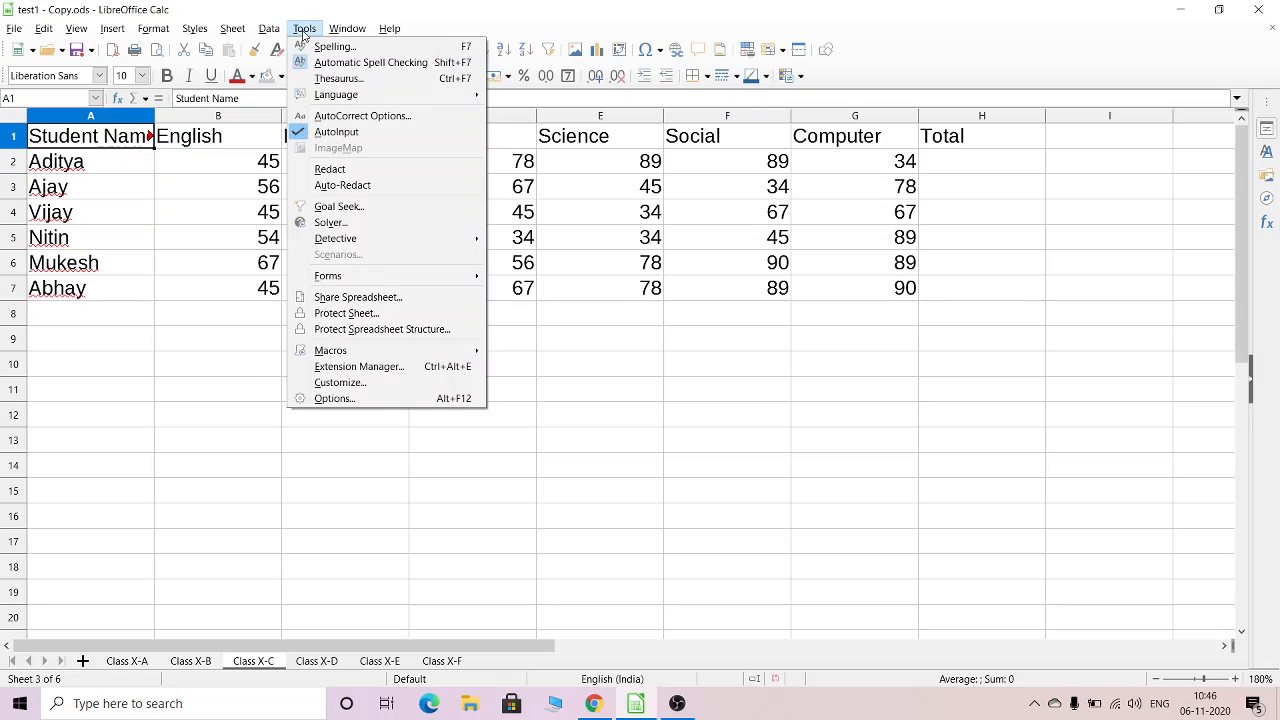
mouse_move(409, 355)
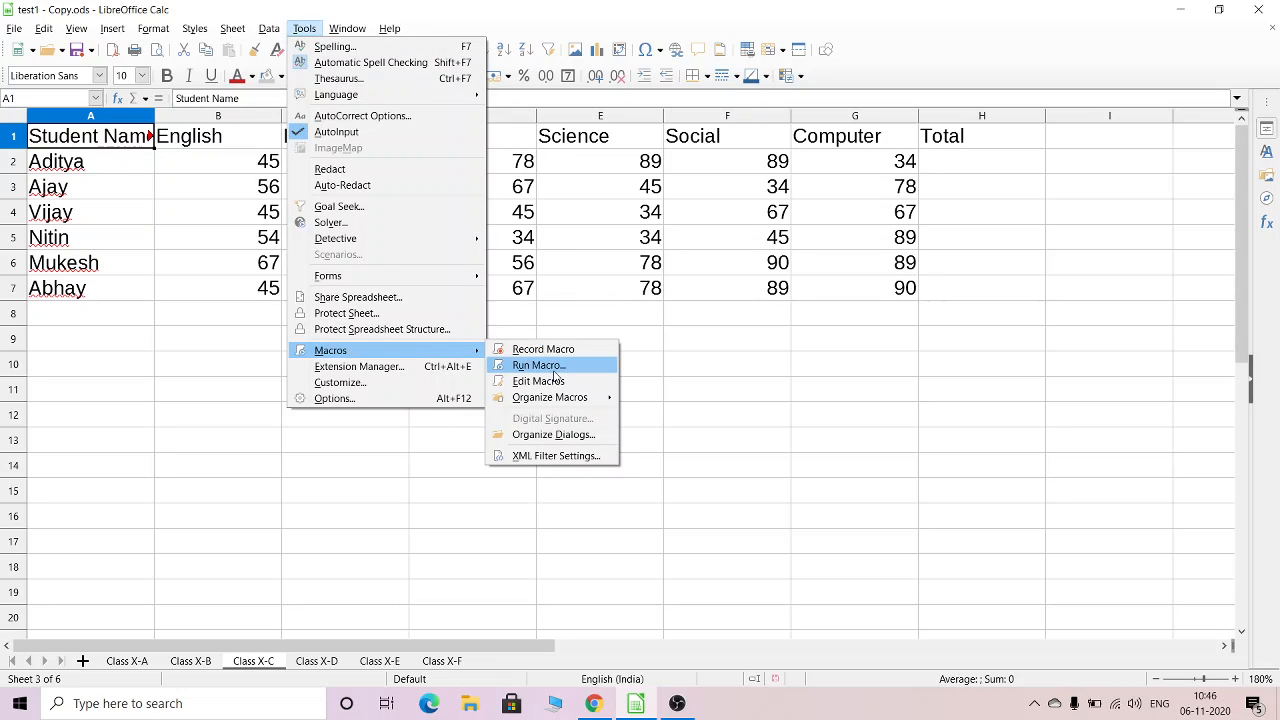
left_click(556, 376)
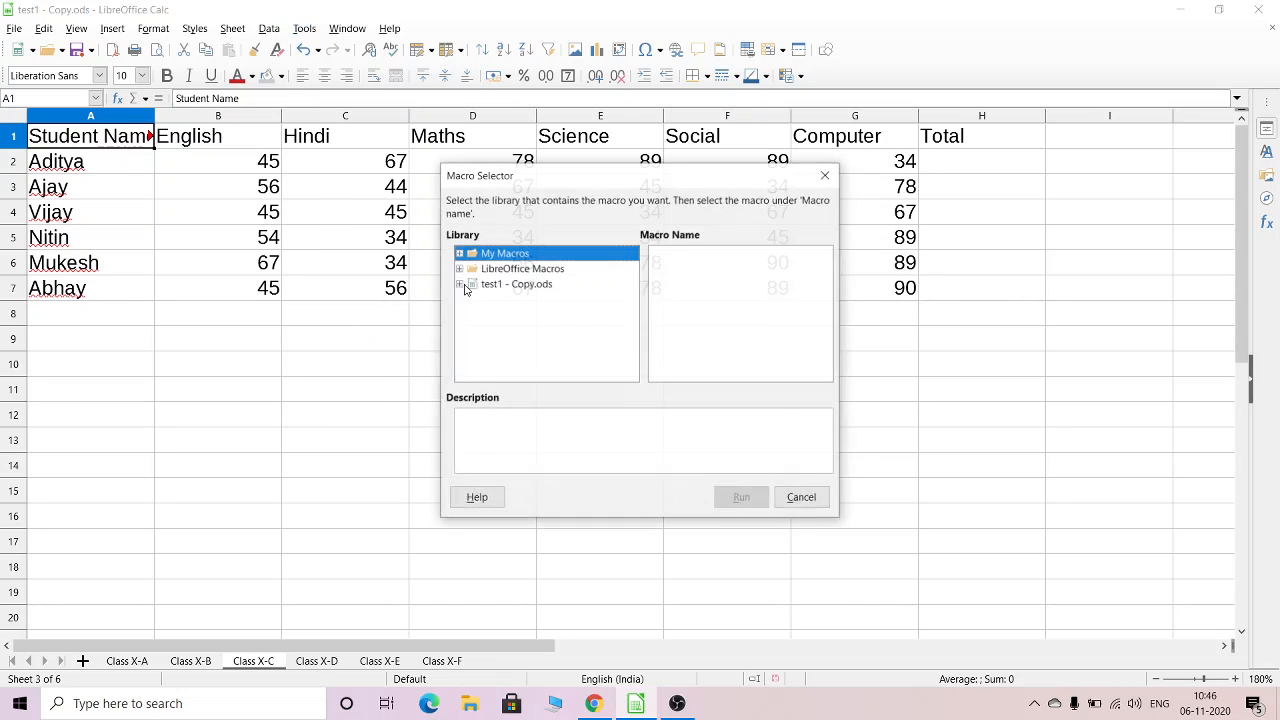
double_click(504, 256)
double_click(513, 268)
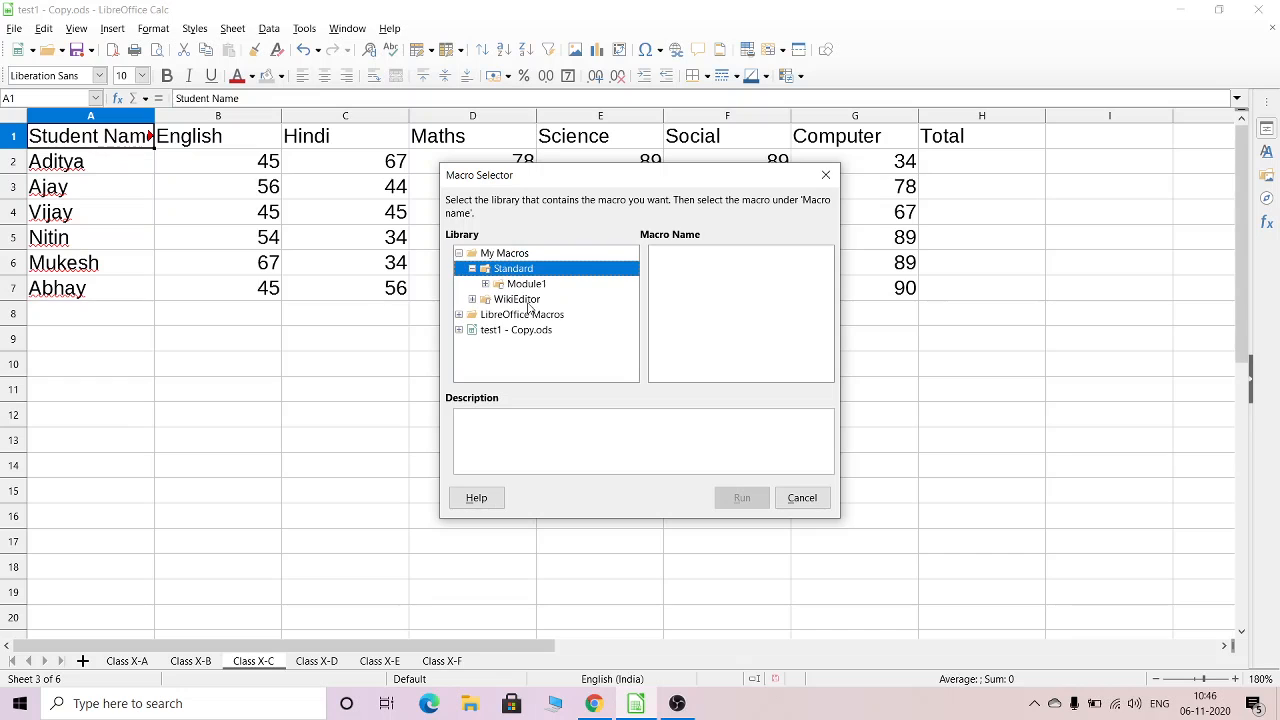
left_click(526, 284)
left_click(702, 285)
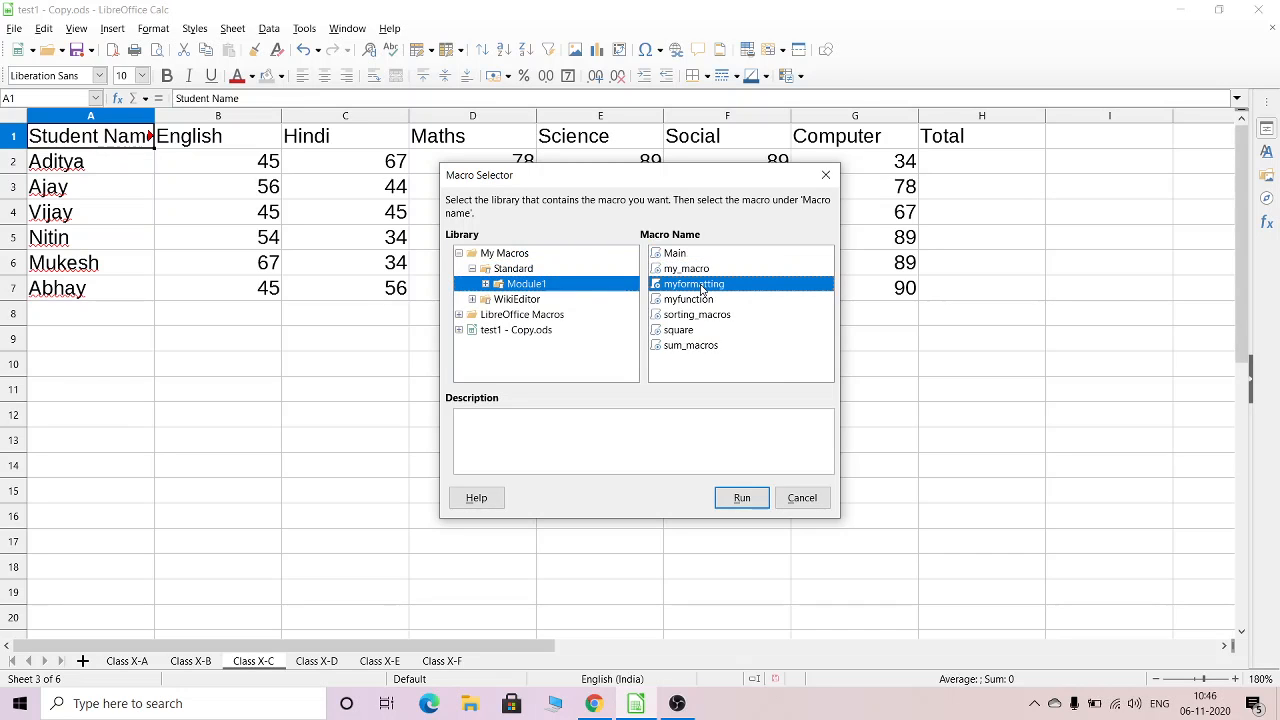
left_click(745, 497)
Step: Run the myformatting macro from My Macros, Standard, Module1 on sheet Class X-D
left_click(340, 661)
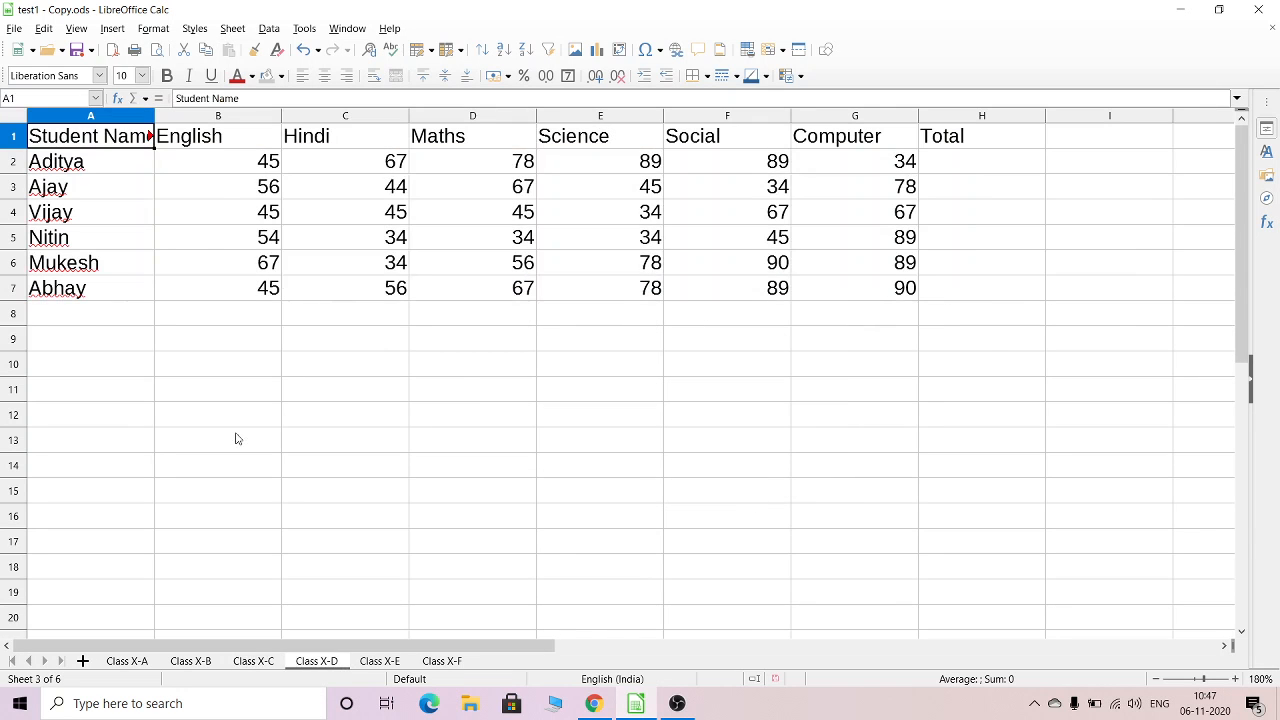
left_click(303, 28)
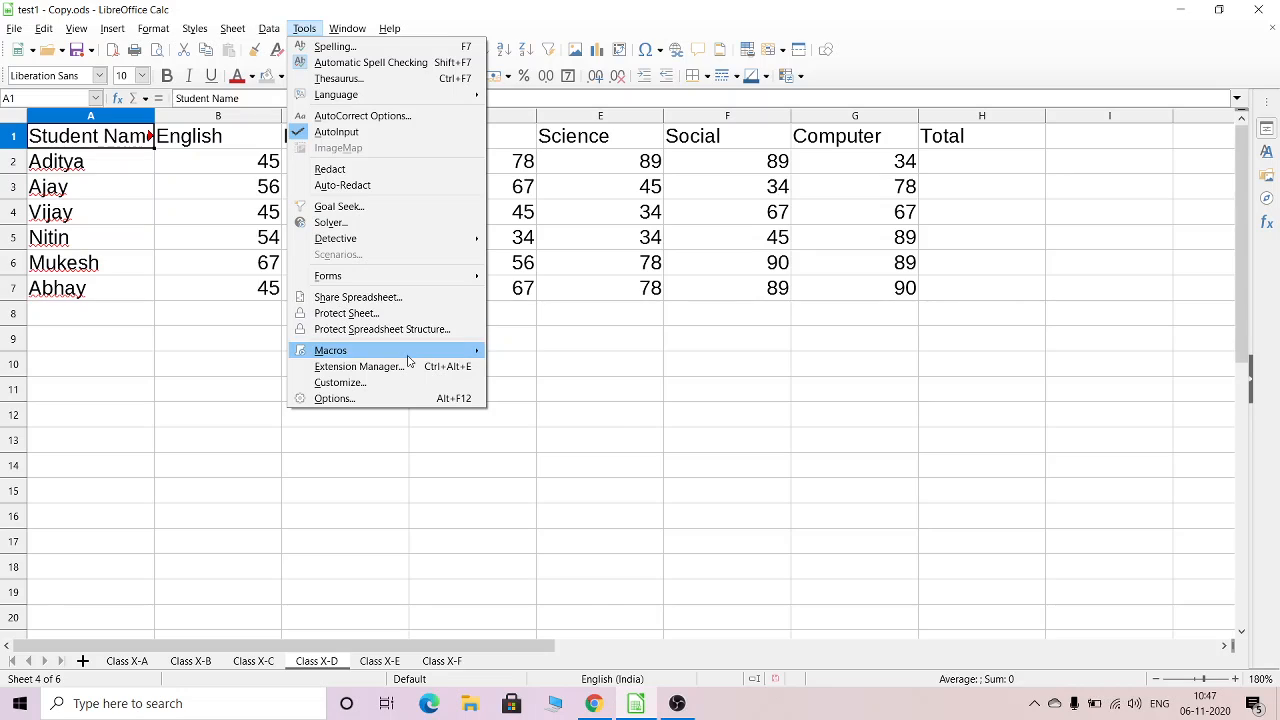
mouse_move(407, 358)
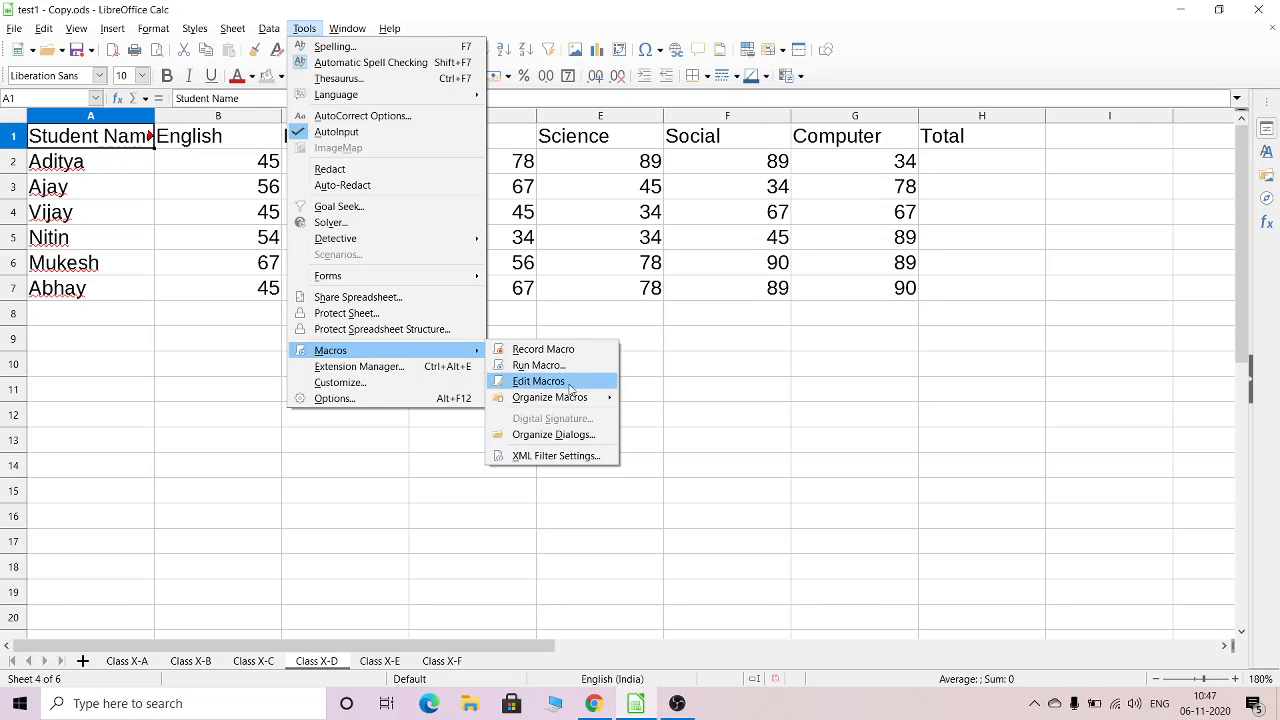
left_click(540, 366)
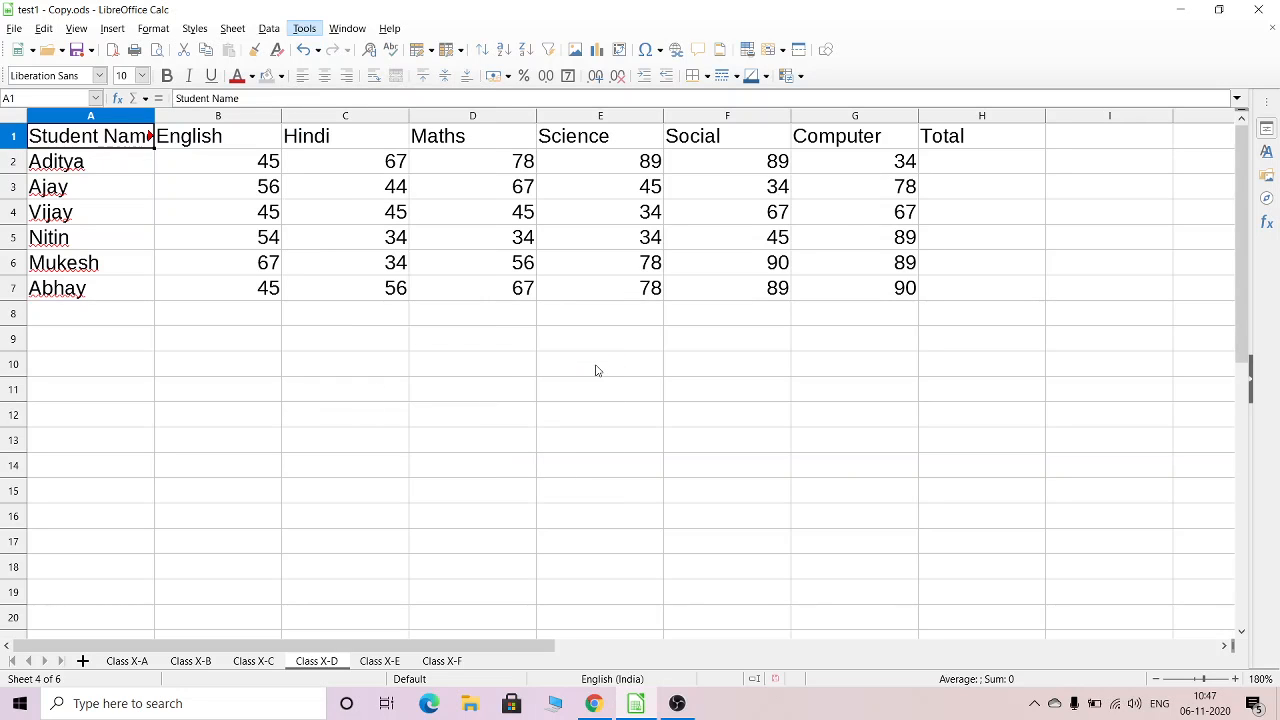
double_click(499, 256)
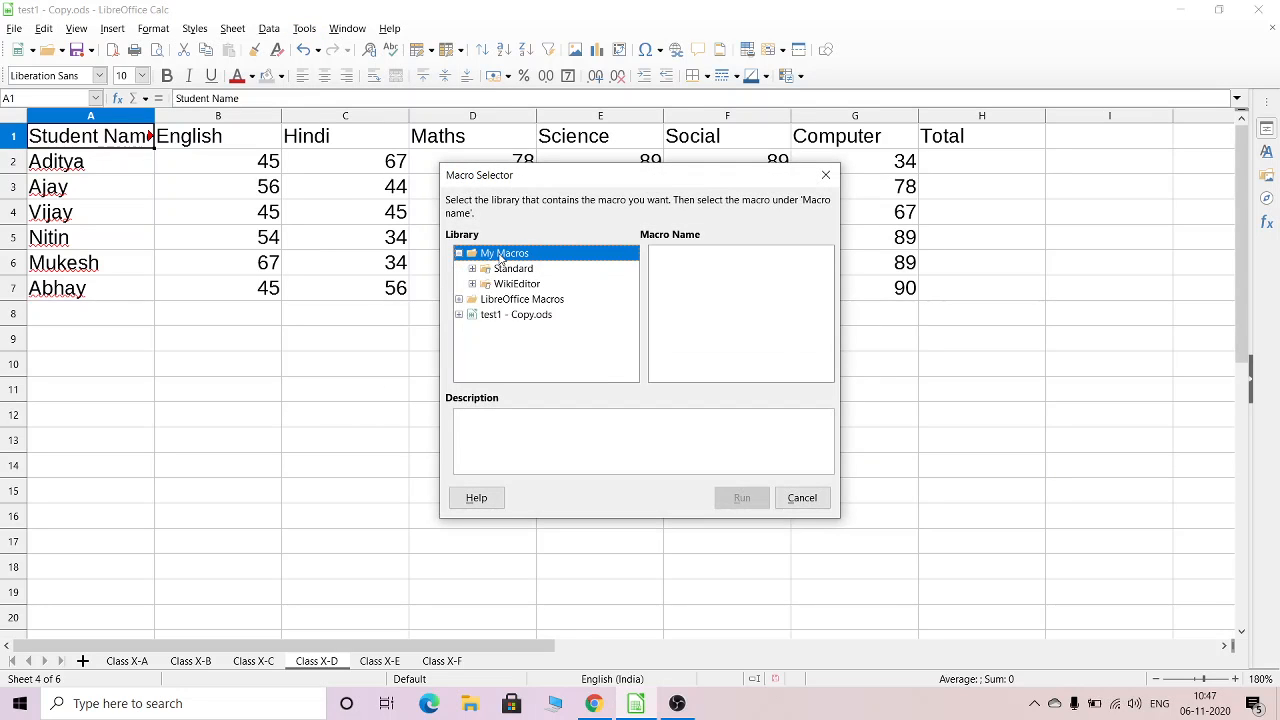
double_click(513, 270)
left_click(524, 286)
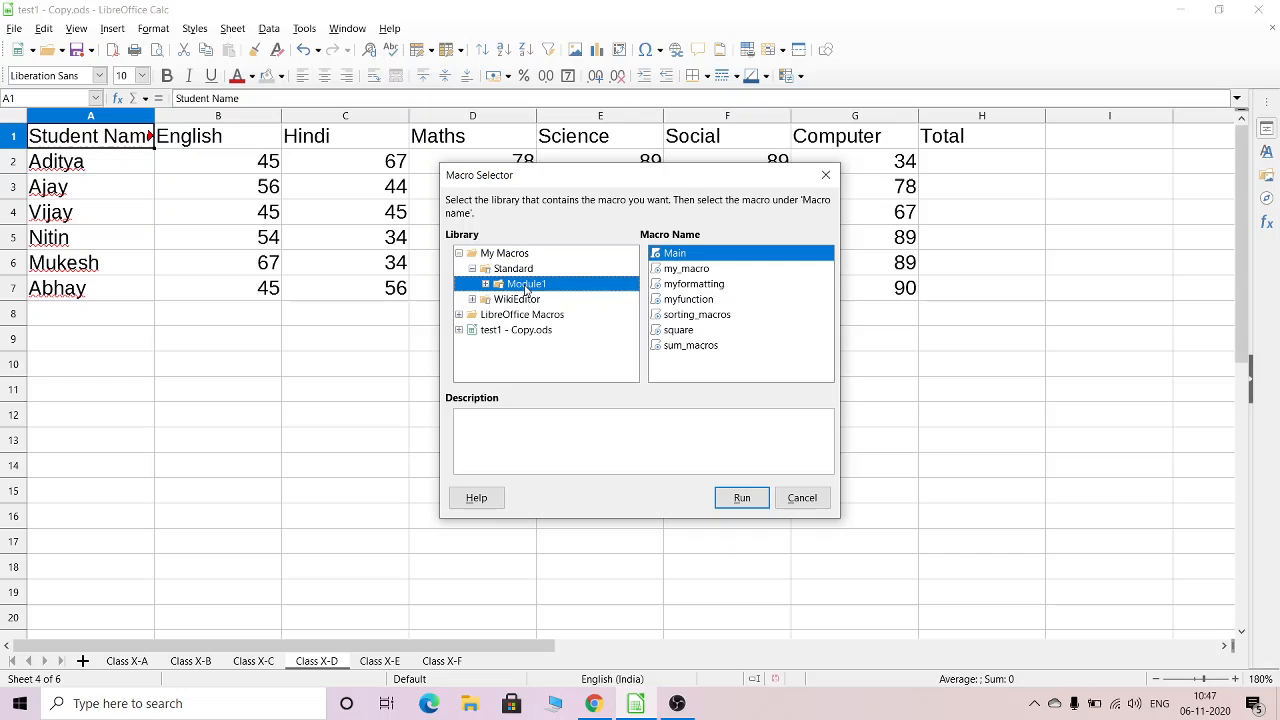
double_click(692, 286)
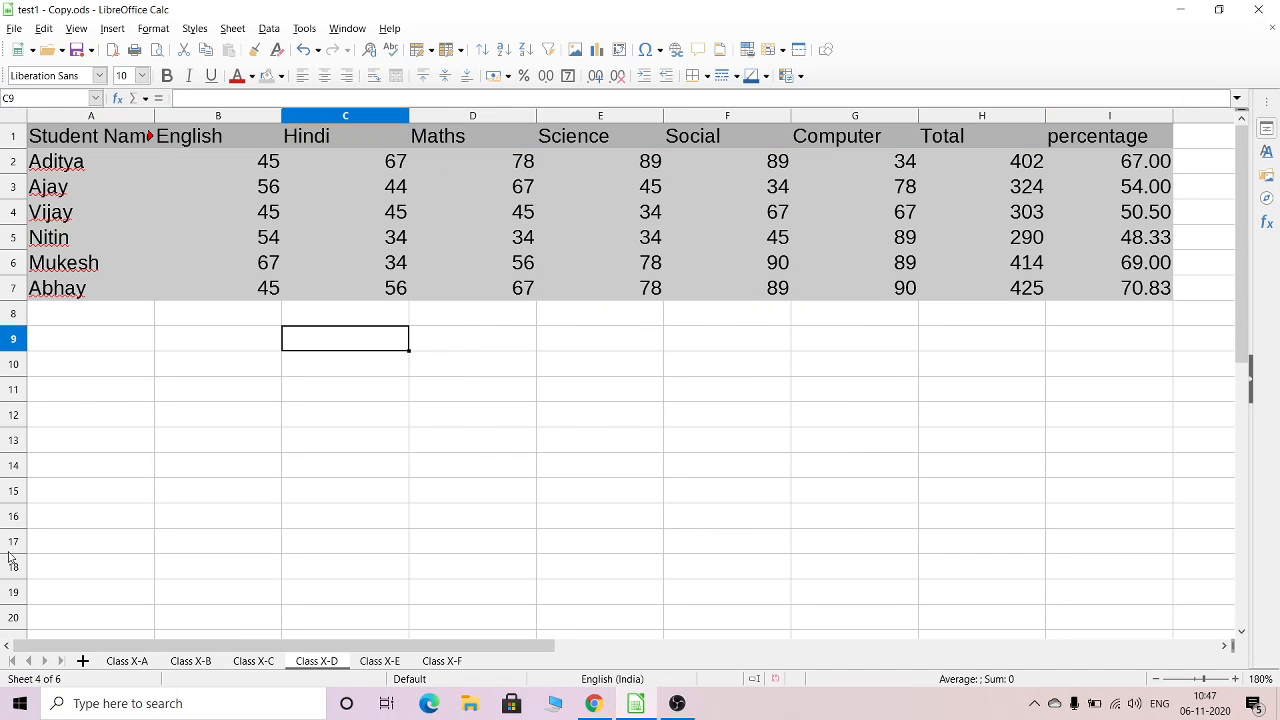
Step: Run the myformatting macro from My Macros, Standard, Module1 on sheet Class X-E
left_click(366, 663)
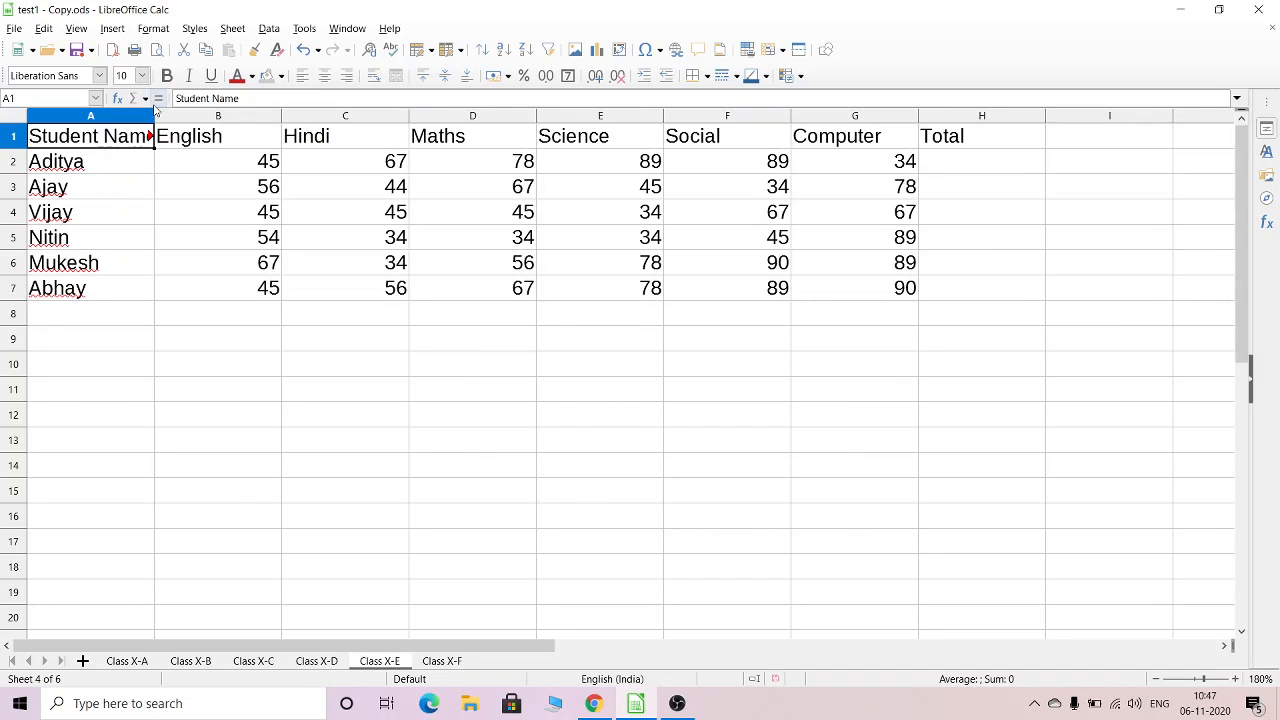
left_click(296, 32)
mouse_move(360, 352)
left_click(552, 364)
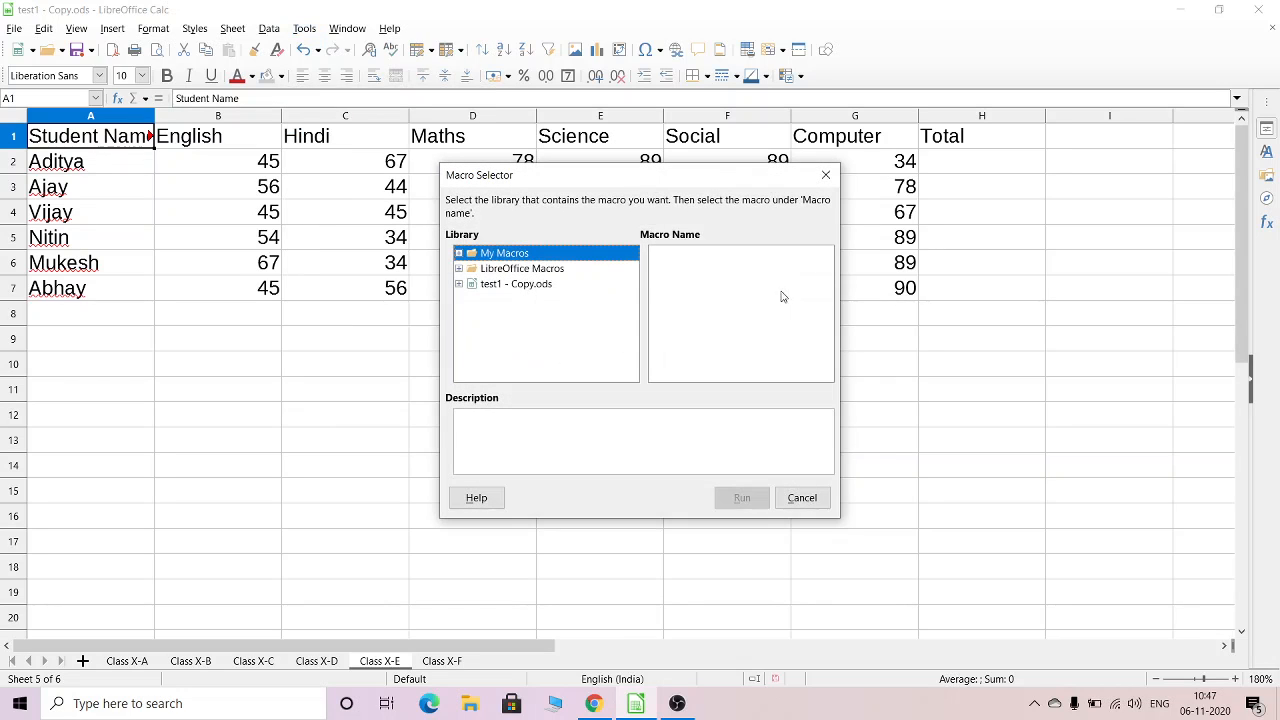
double_click(511, 256)
left_click(521, 270)
double_click(513, 268)
left_click(531, 287)
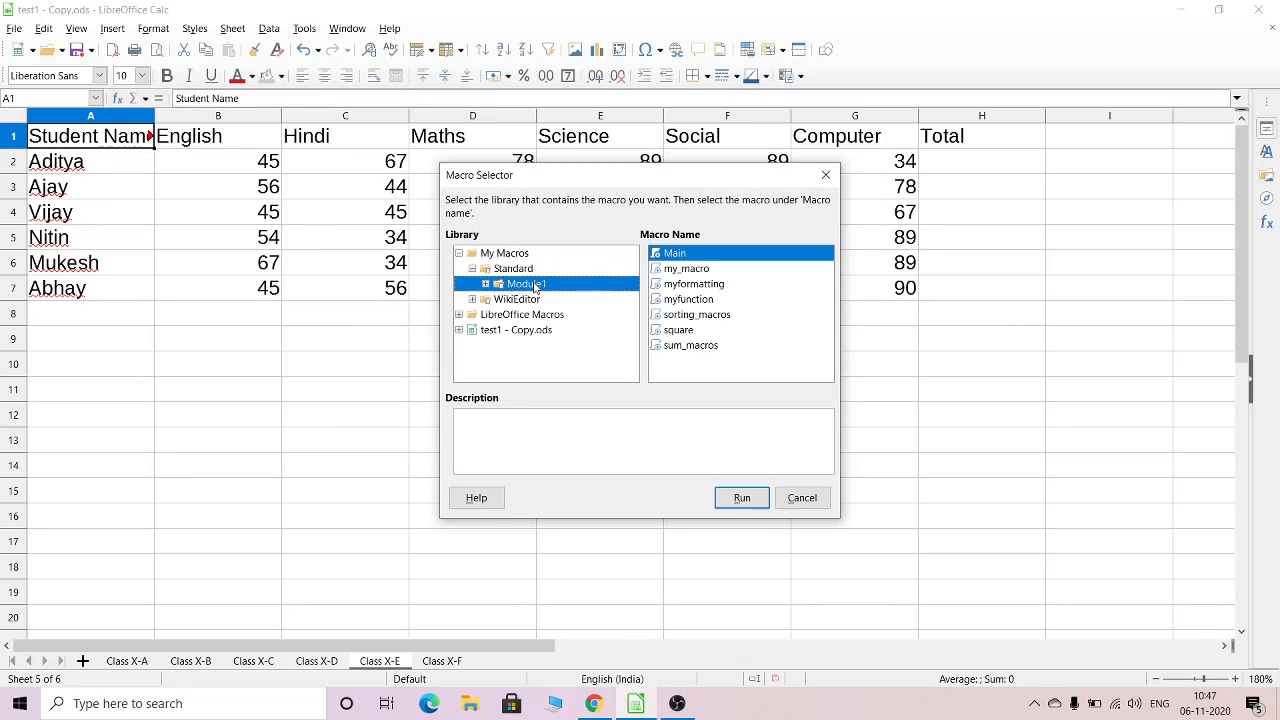
double_click(708, 285)
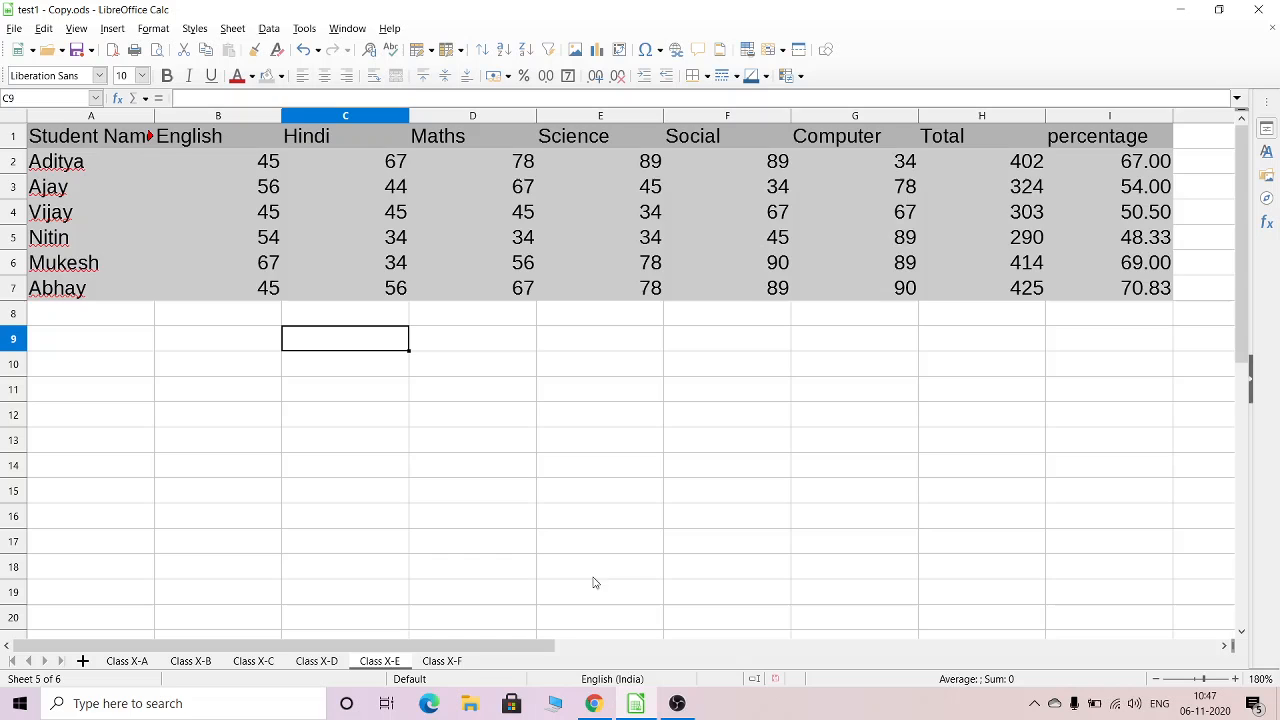
Step: Run the myformatting macro from My Macros, Standard, Module1 on sheet Class X-F and select an empty cell below the table
left_click(452, 663)
left_click(305, 29)
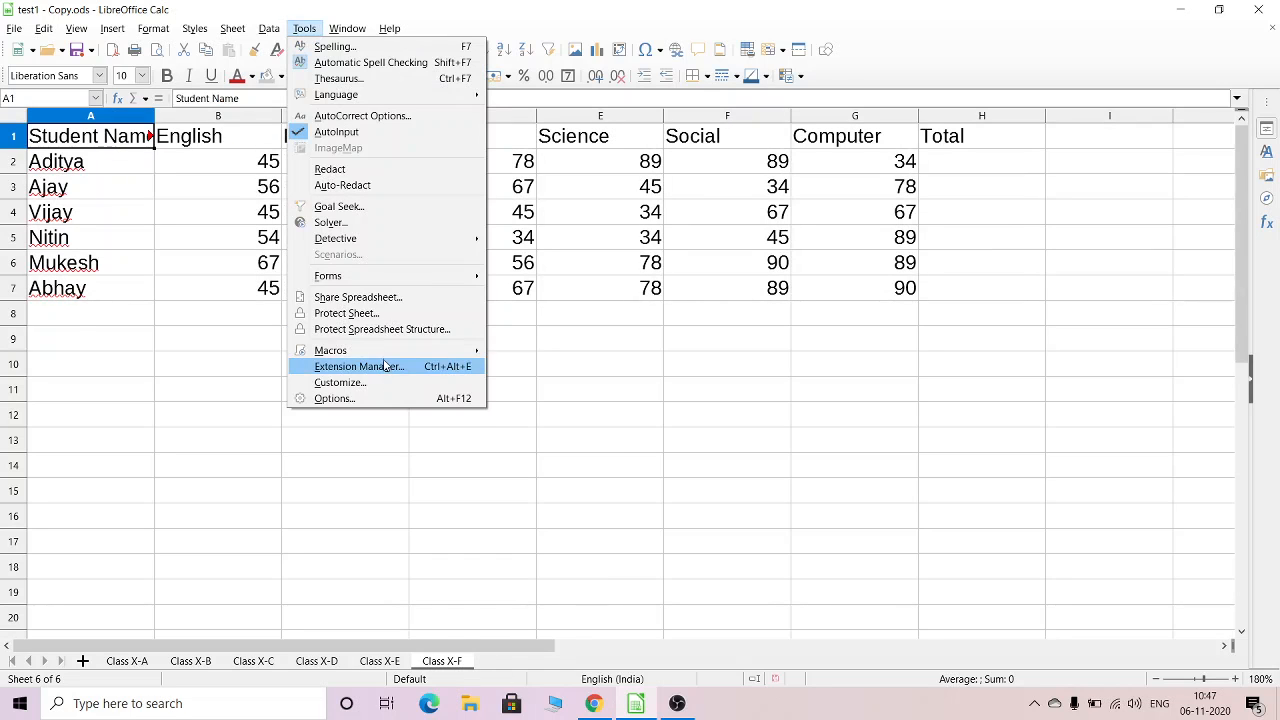
left_click(555, 366)
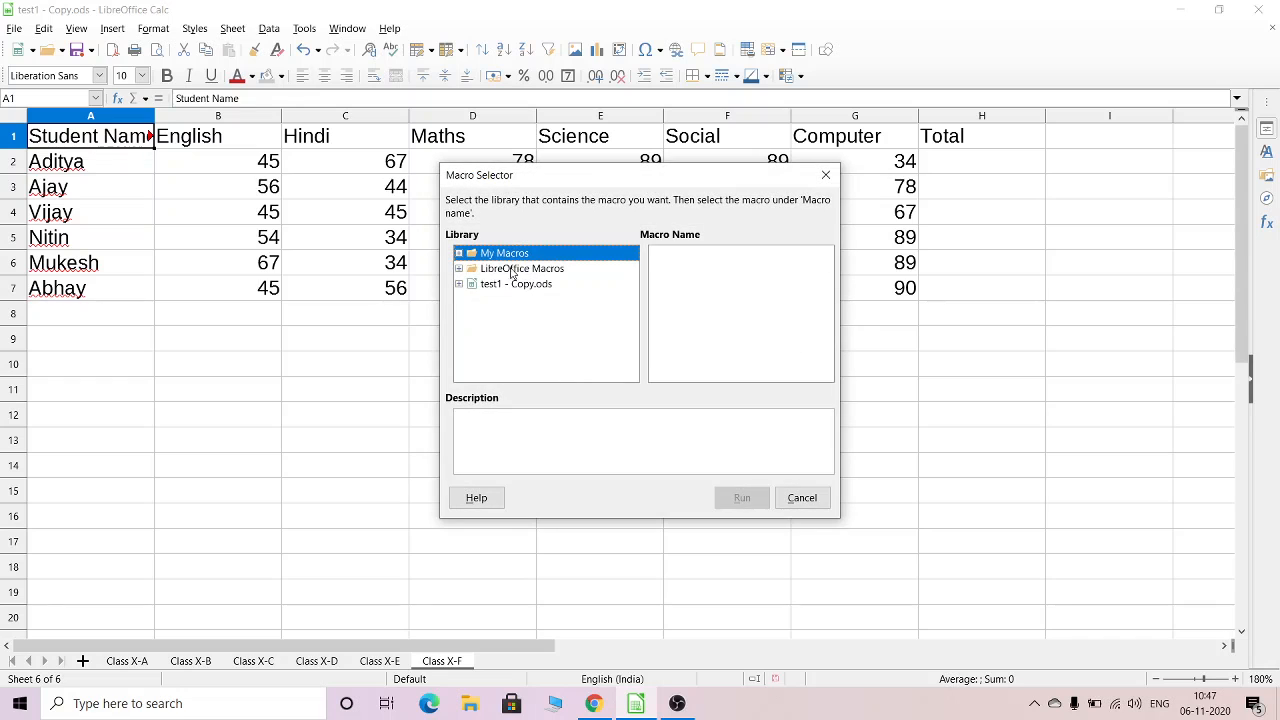
double_click(516, 255)
double_click(525, 270)
left_click(528, 285)
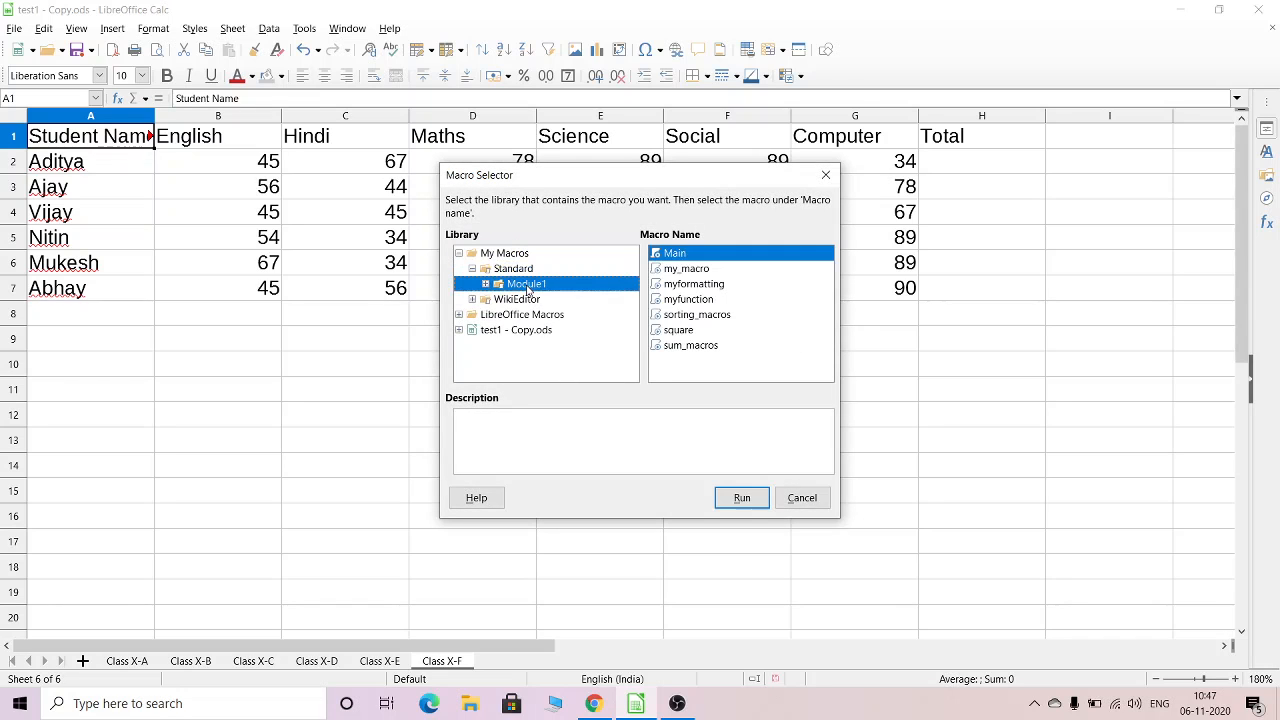
double_click(702, 289)
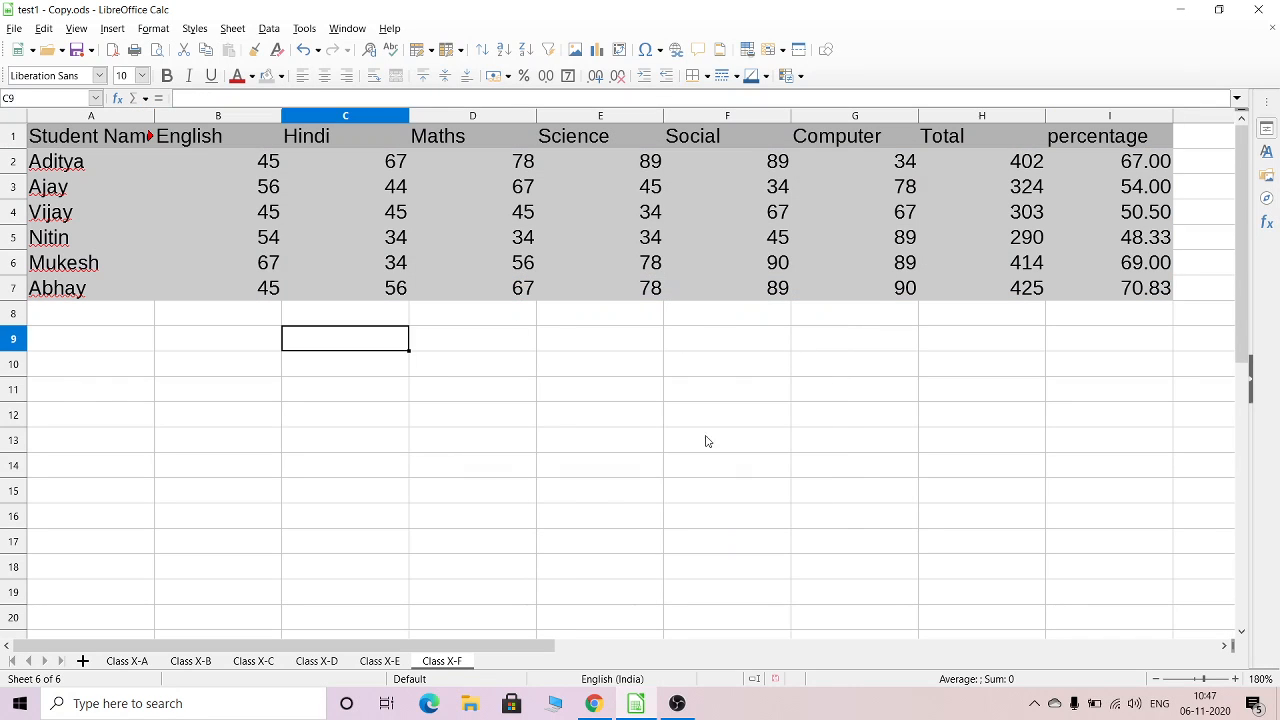
left_click(690, 472)
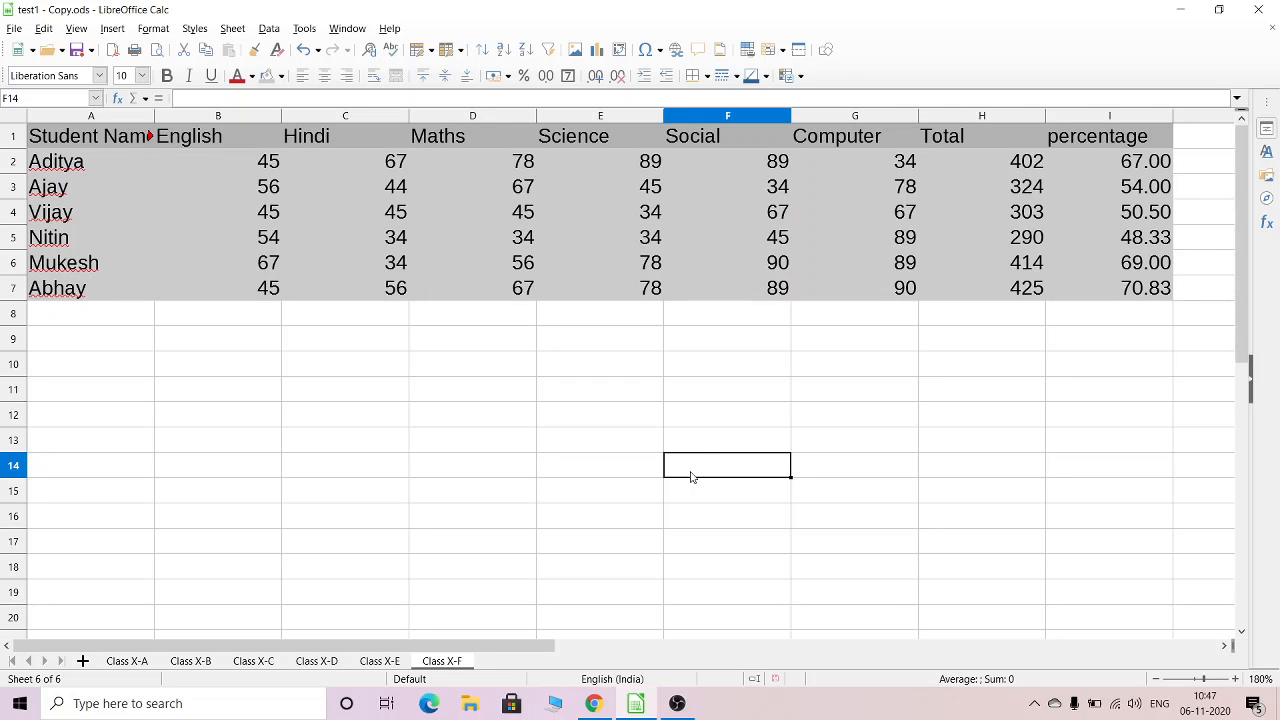
Step: Review the formatted marks tables on sheets Class X-A, Class X-B and Class X-C
left_click(126, 661)
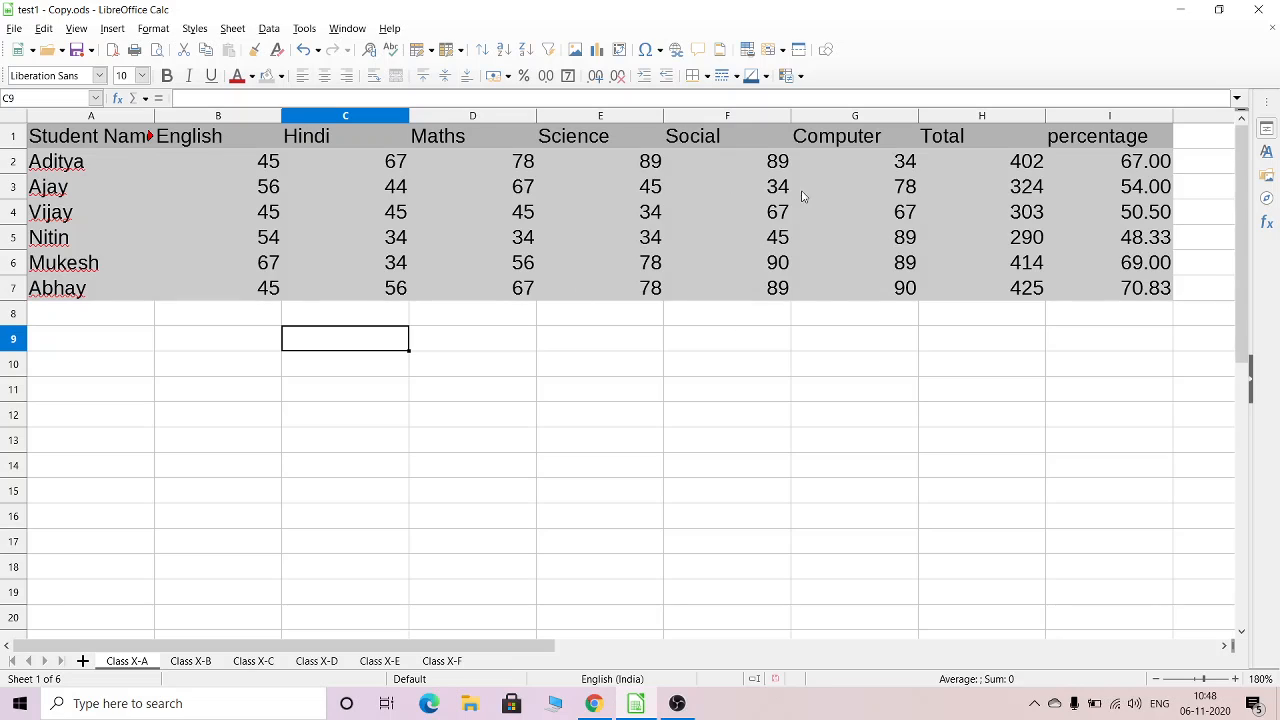
left_click(204, 663)
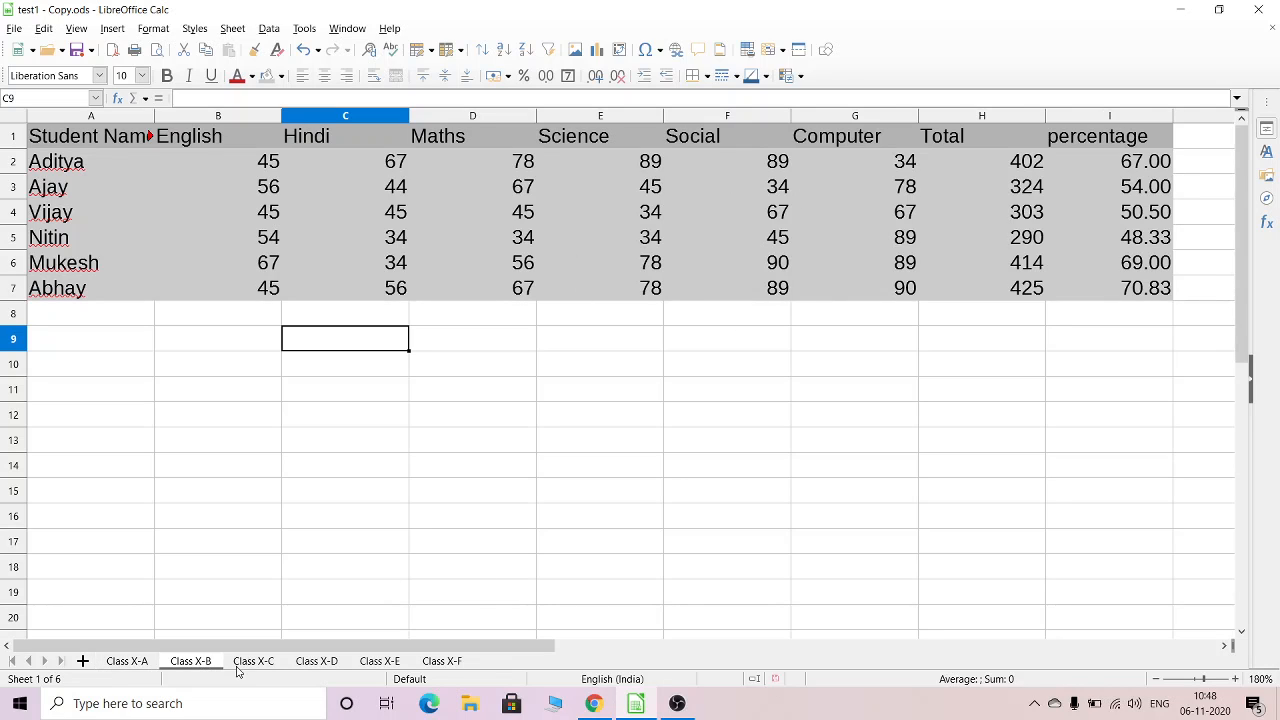
left_click(240, 666)
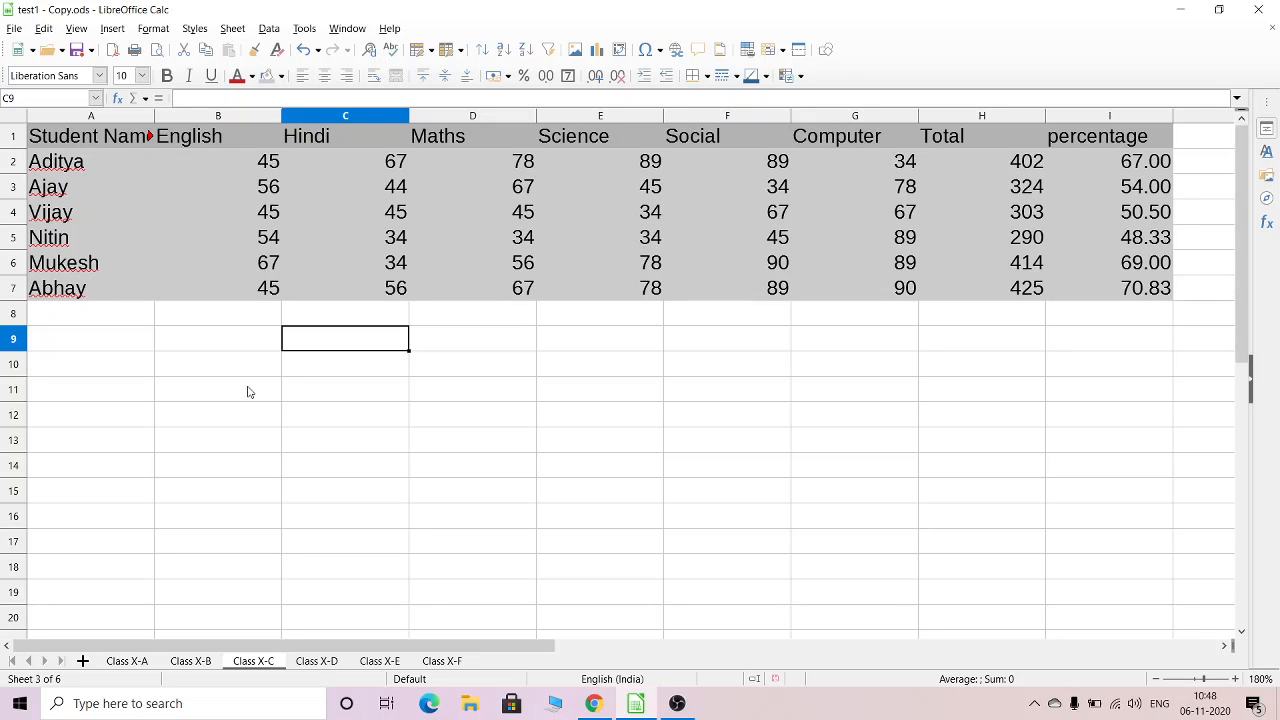
left_click(846, 372)
type("=sum")
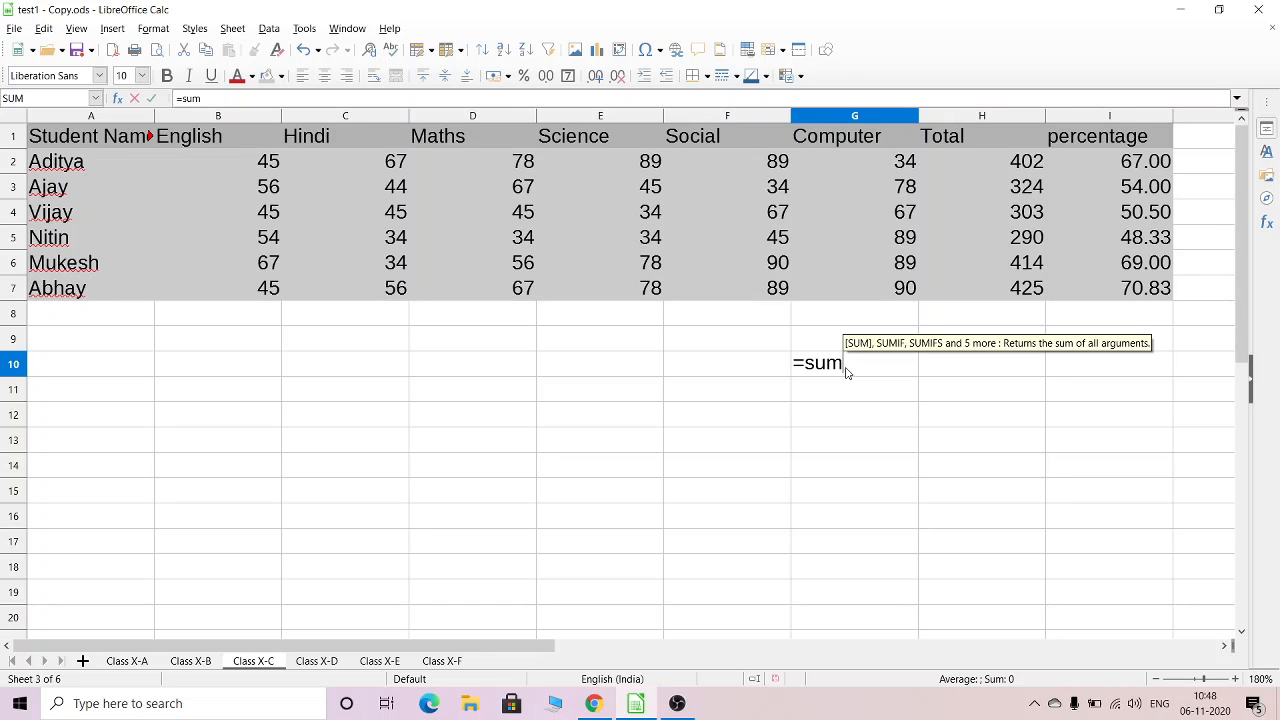
key("BackSpace")
key("BackSpace")
key("BackSpace")
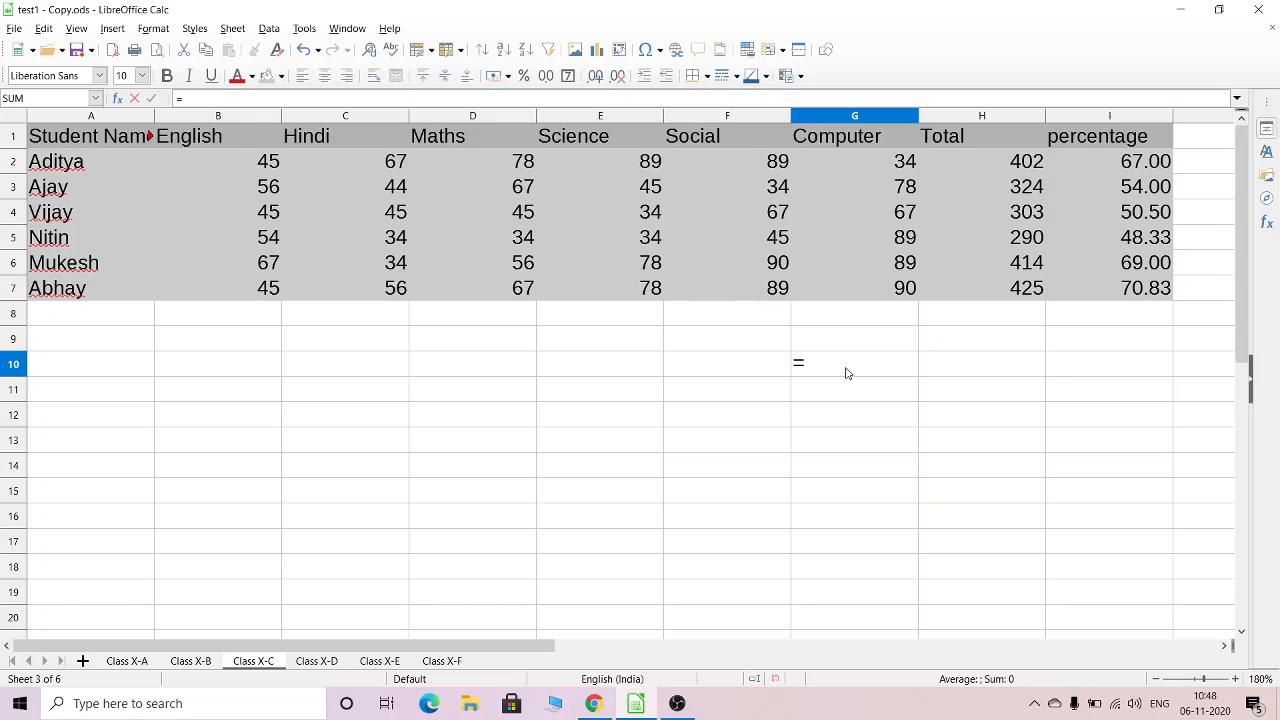
key("BackSpace")
type("=myfunct")
key("BackSpace")
key("BackSpace")
key("BackSpace")
key("BackSpace")
key("BackSpace")
key("BackSpace")
key("BackSpace")
key("BackSpace")
Step: Open the Main macro in Module1 of the Standard library under My Macros for editing and look through the module's Basic code
left_click(304, 29)
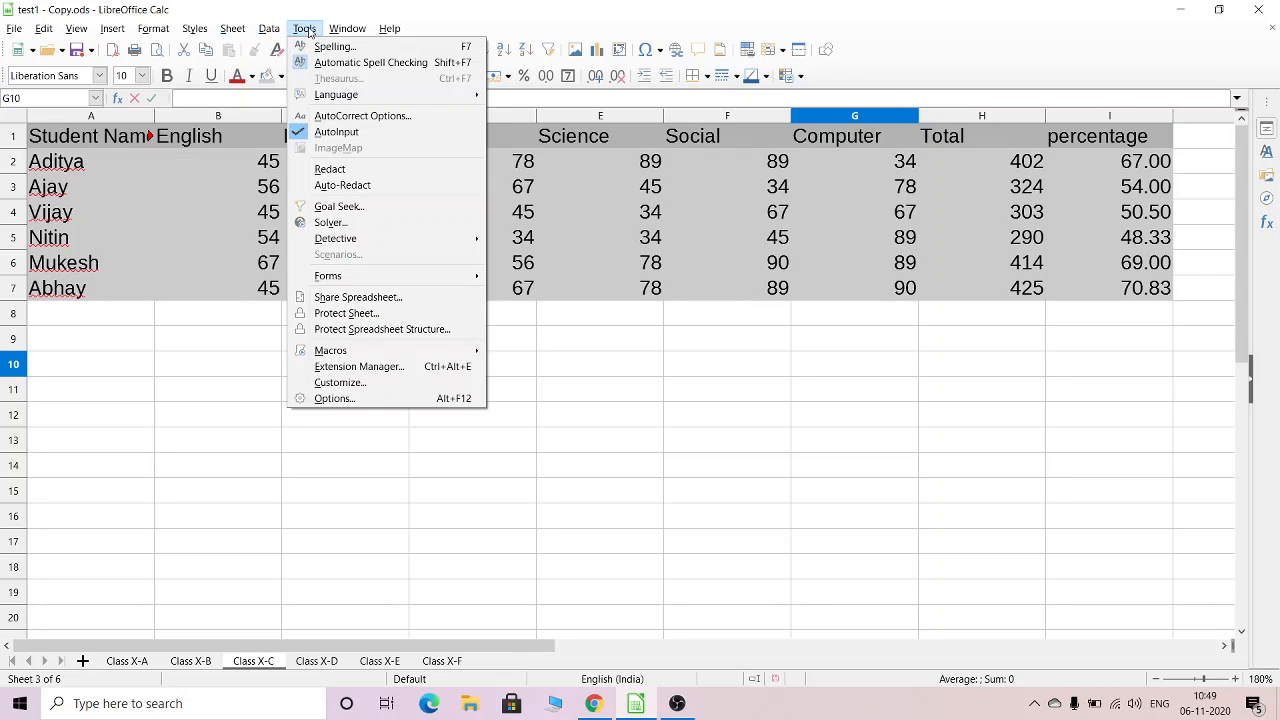
mouse_move(420, 356)
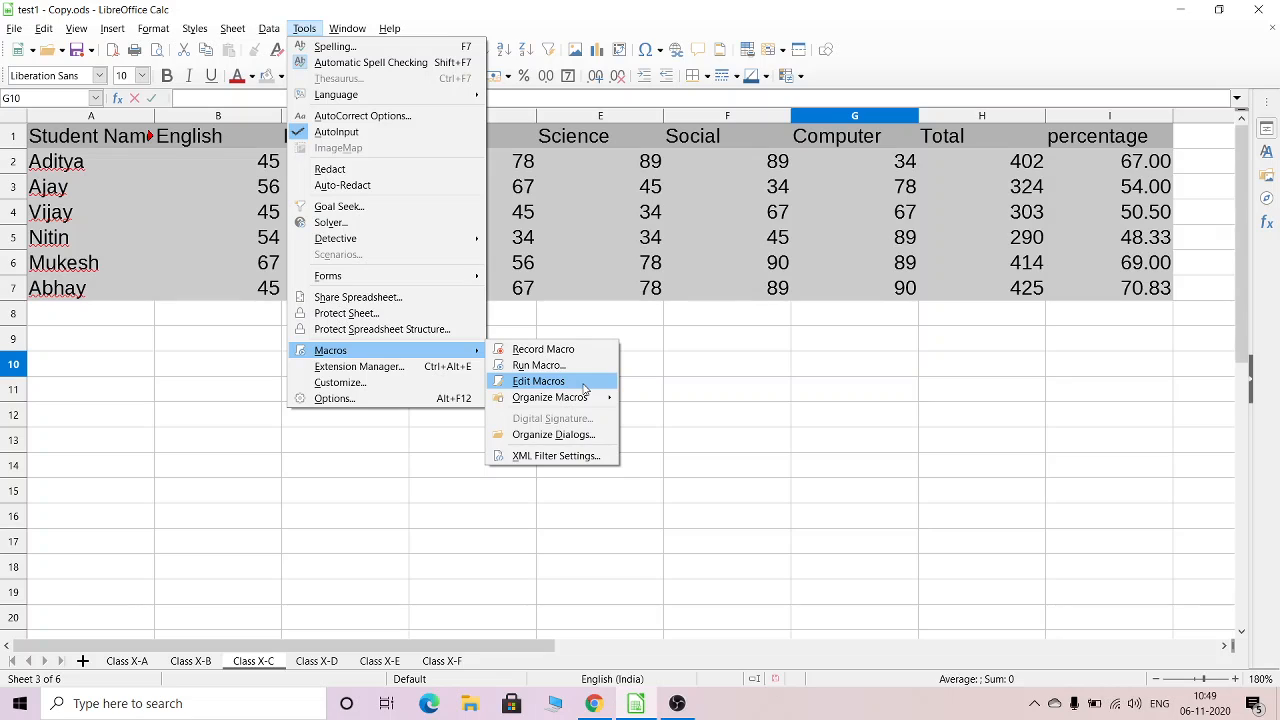
mouse_move(584, 407)
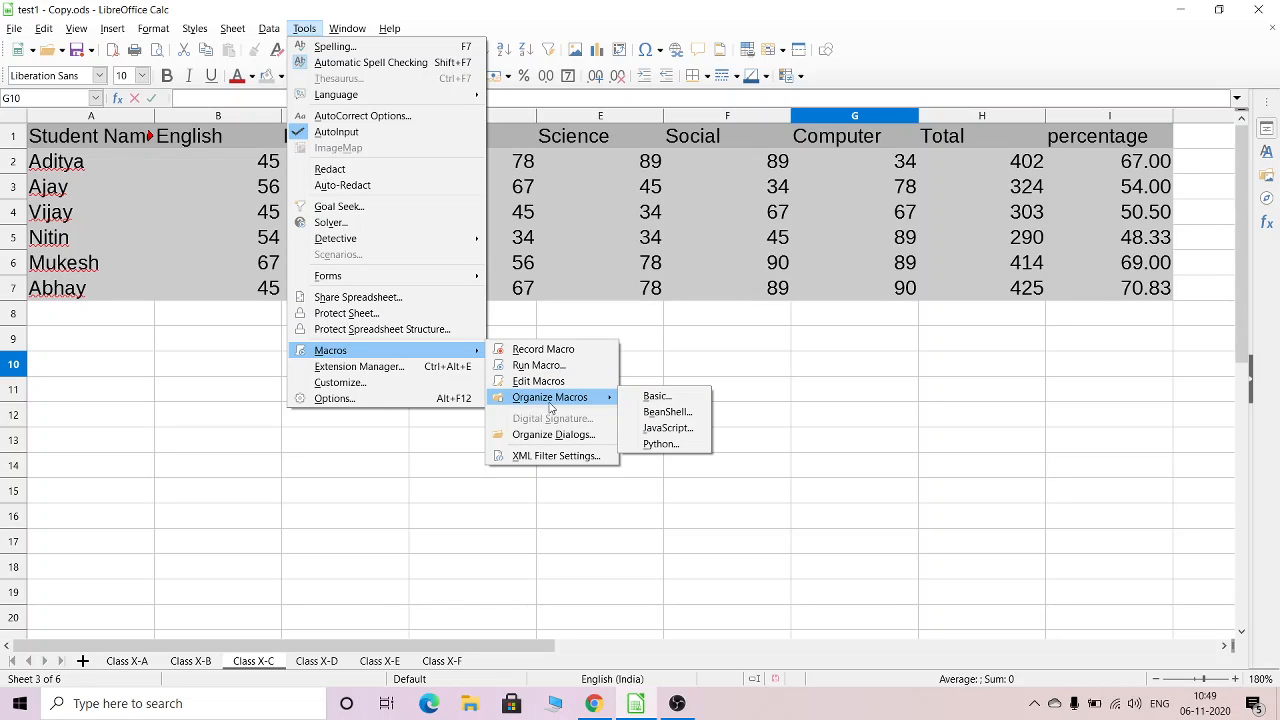
left_click(660, 397)
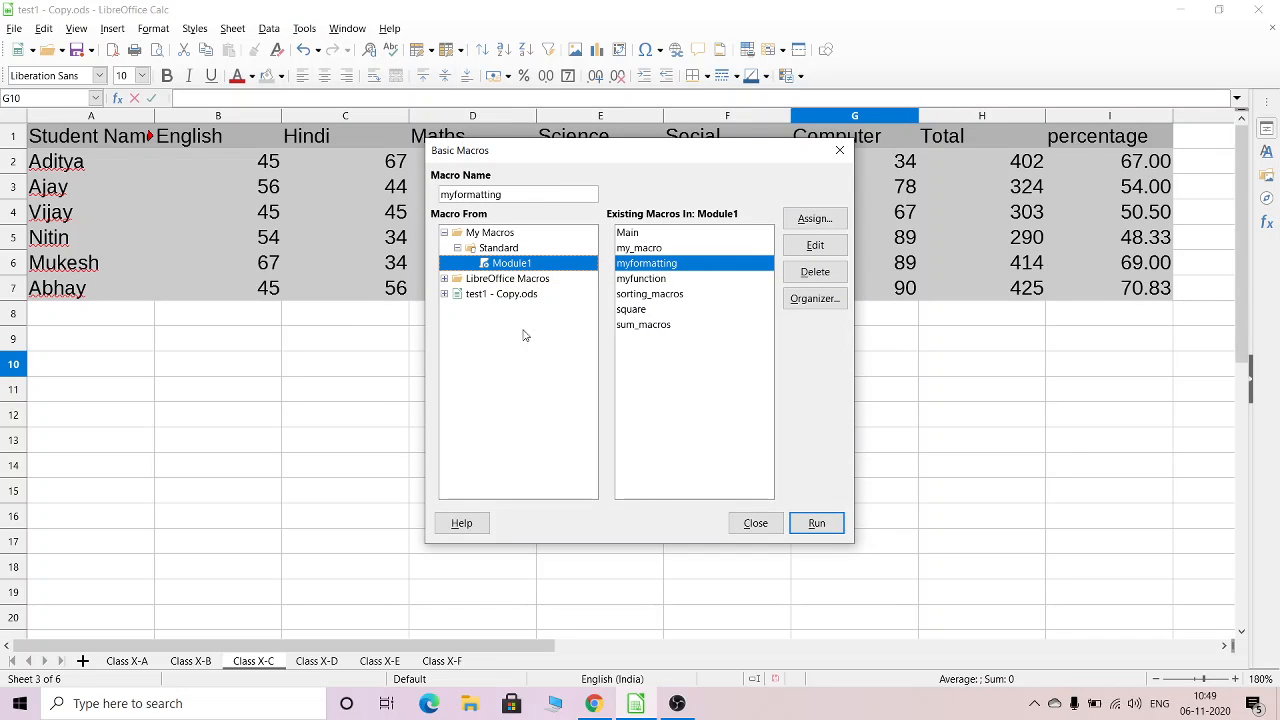
left_click(636, 236)
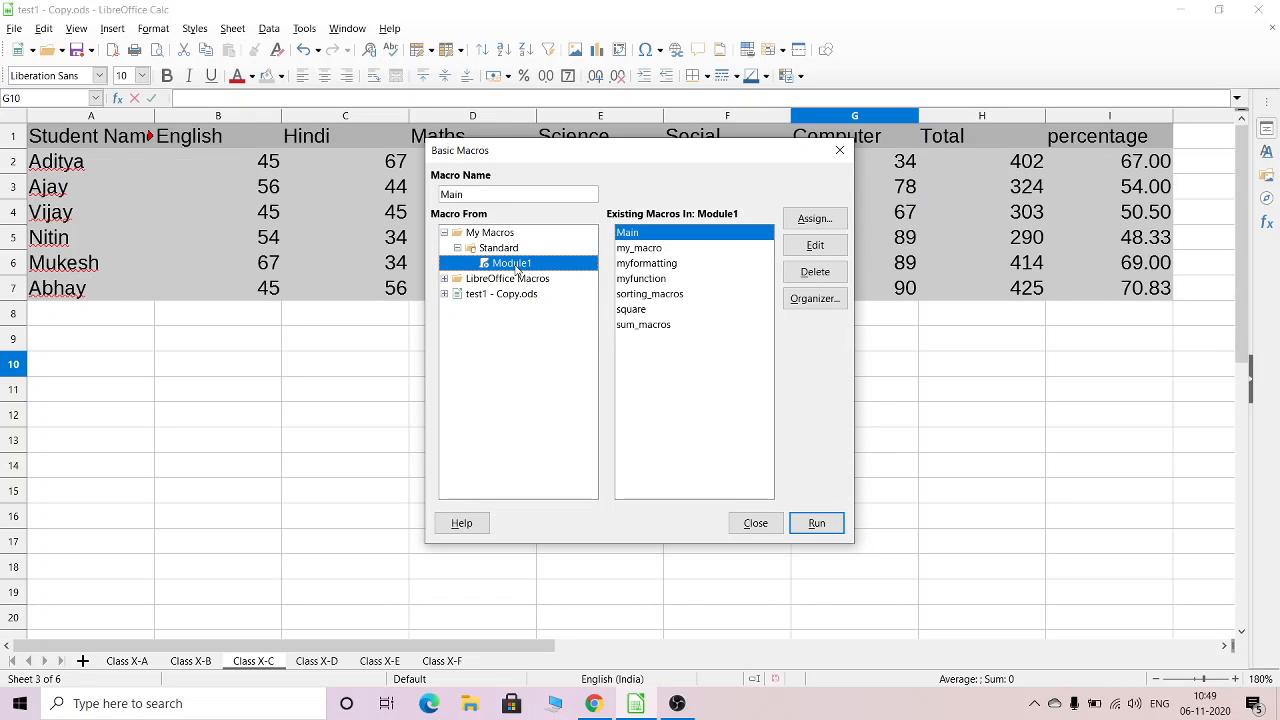
left_click(659, 280)
left_click(655, 234)
left_click(813, 247)
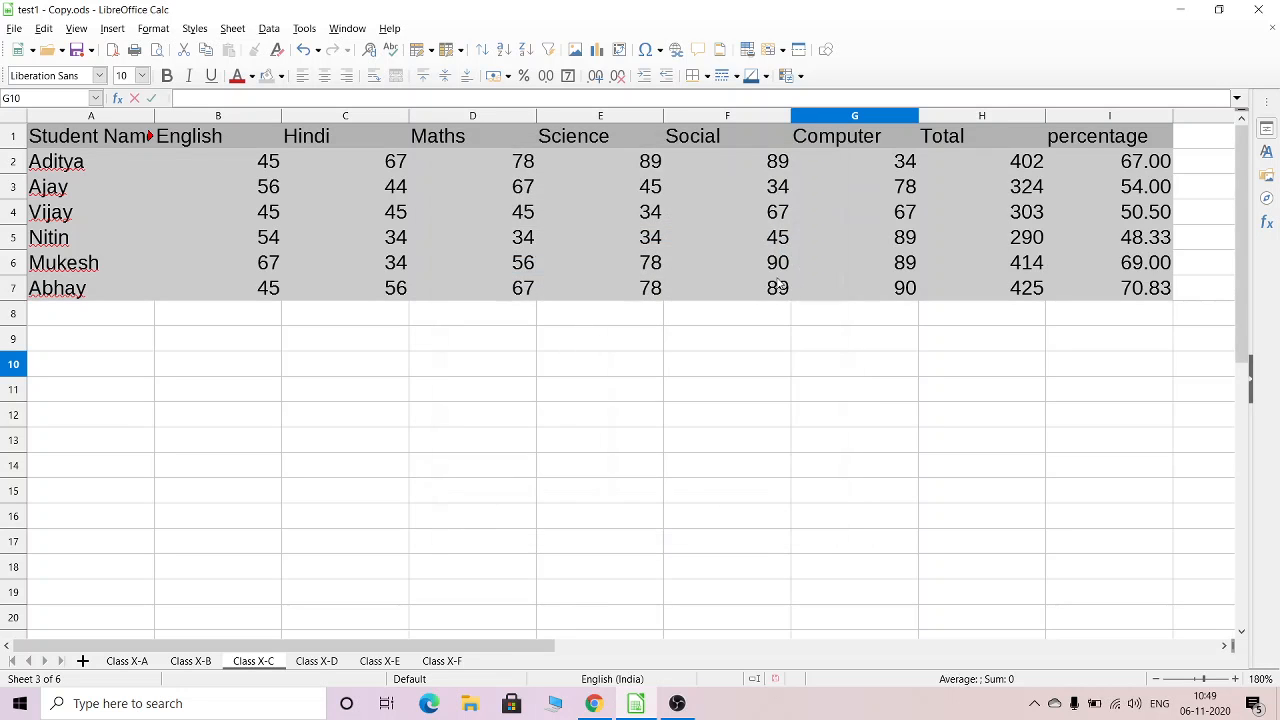
scroll(702, 387, "up", 1)
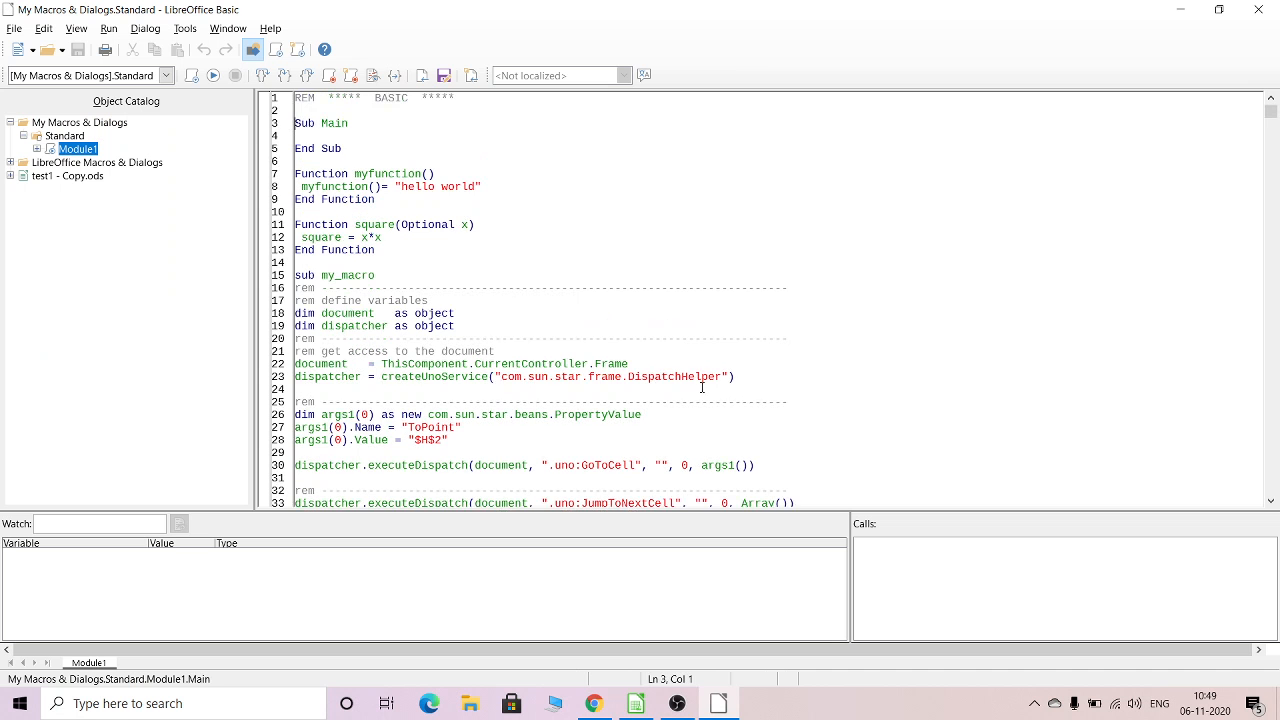
scroll(702, 387, "down", 20)
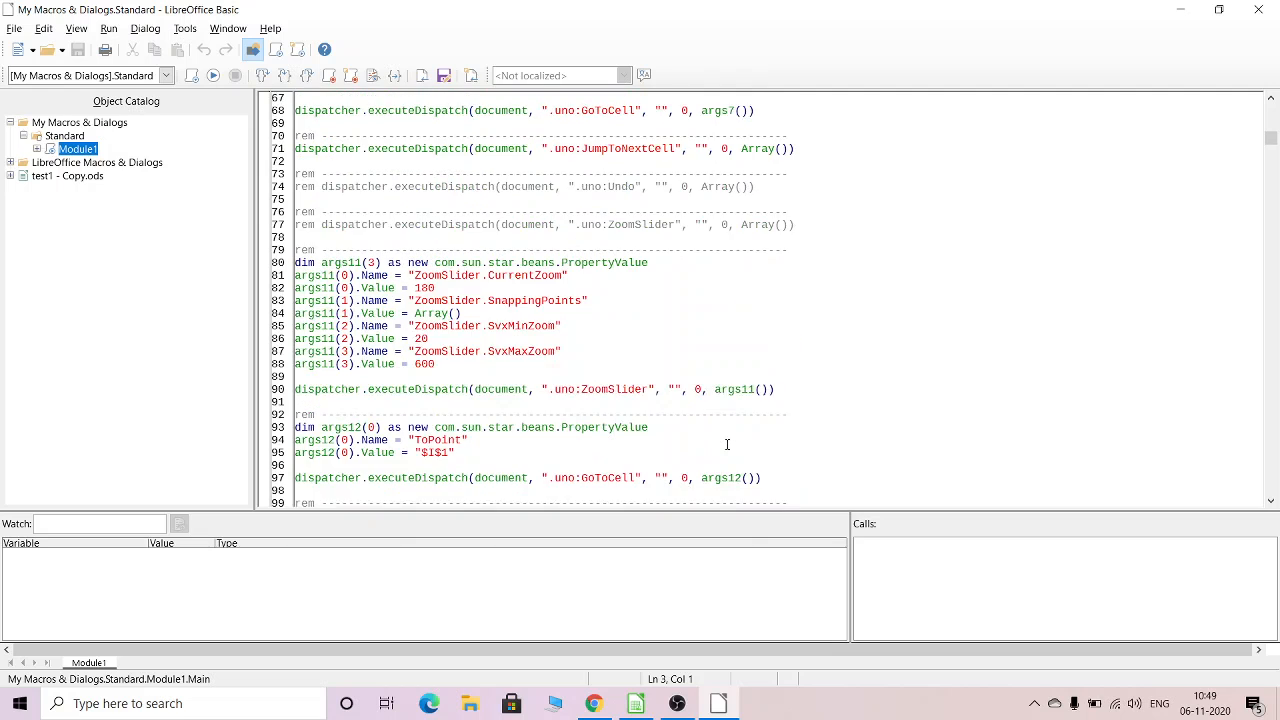
Step: Look through the recorded code in Module1, check sheet Class X-C in Calc and return to the LibreOffice Basic editor
scroll(727, 444, "down", 8)
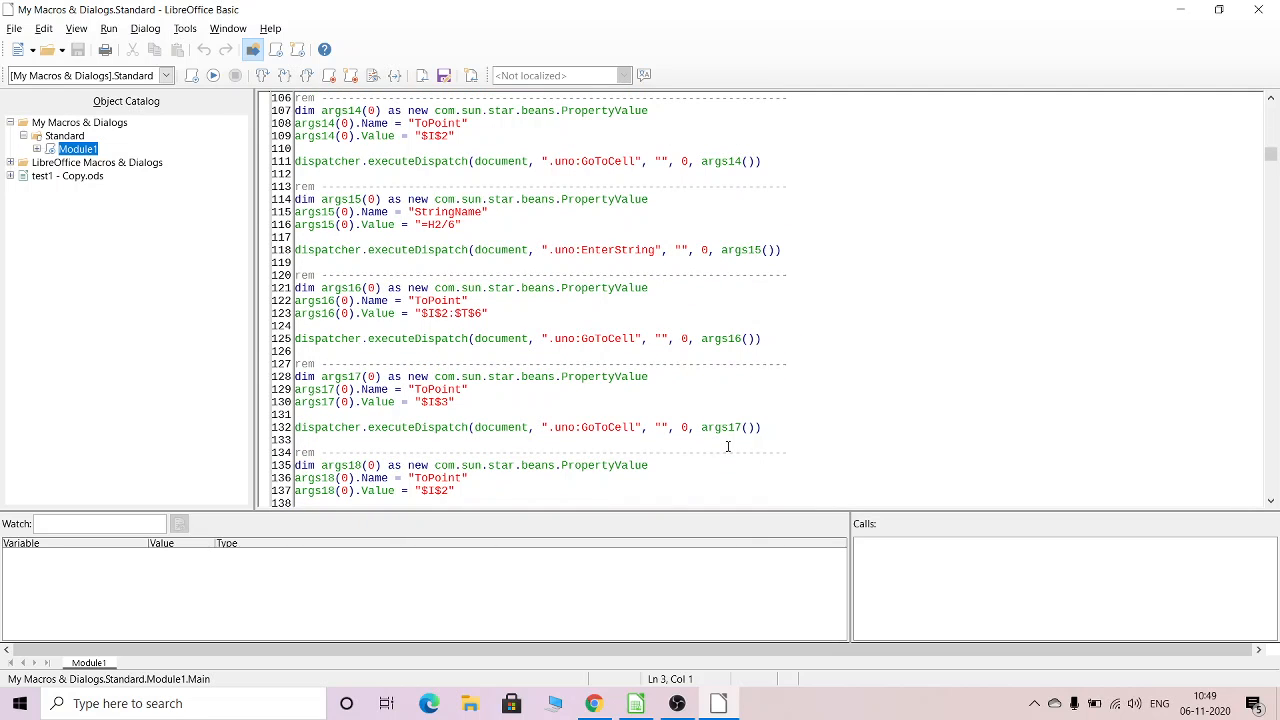
left_click(730, 708)
left_click(730, 708)
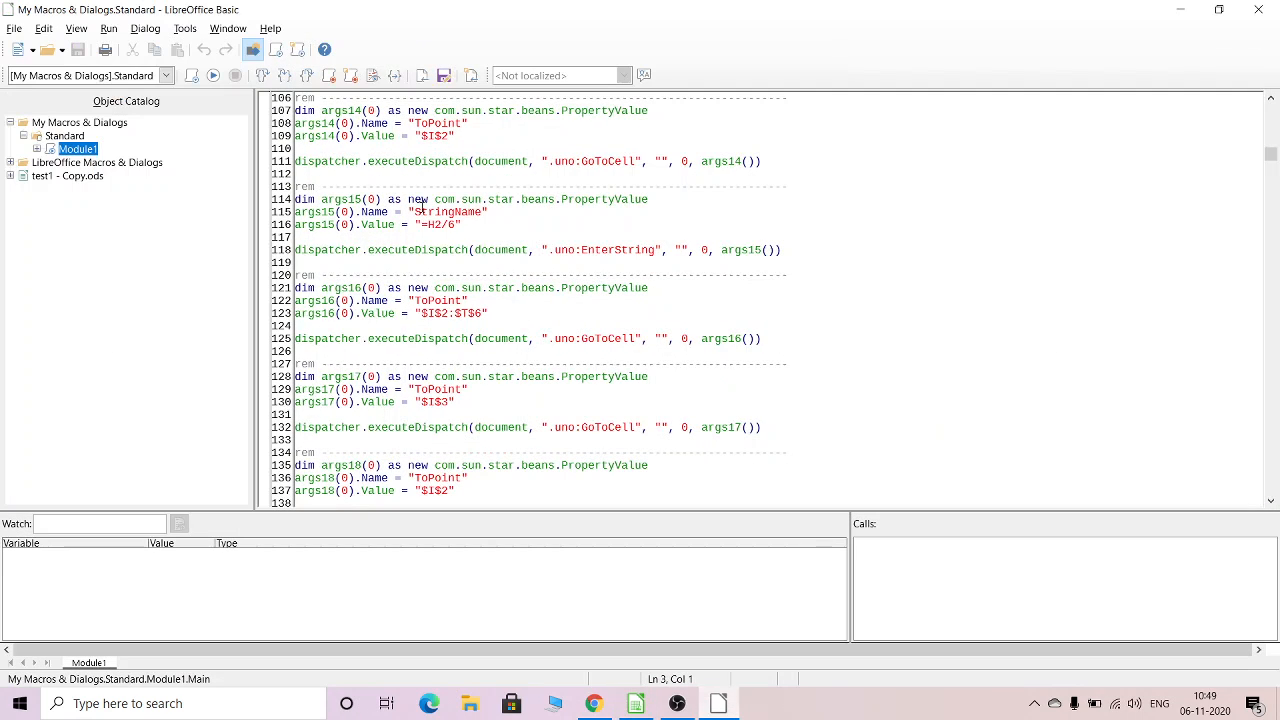
left_click(636, 703)
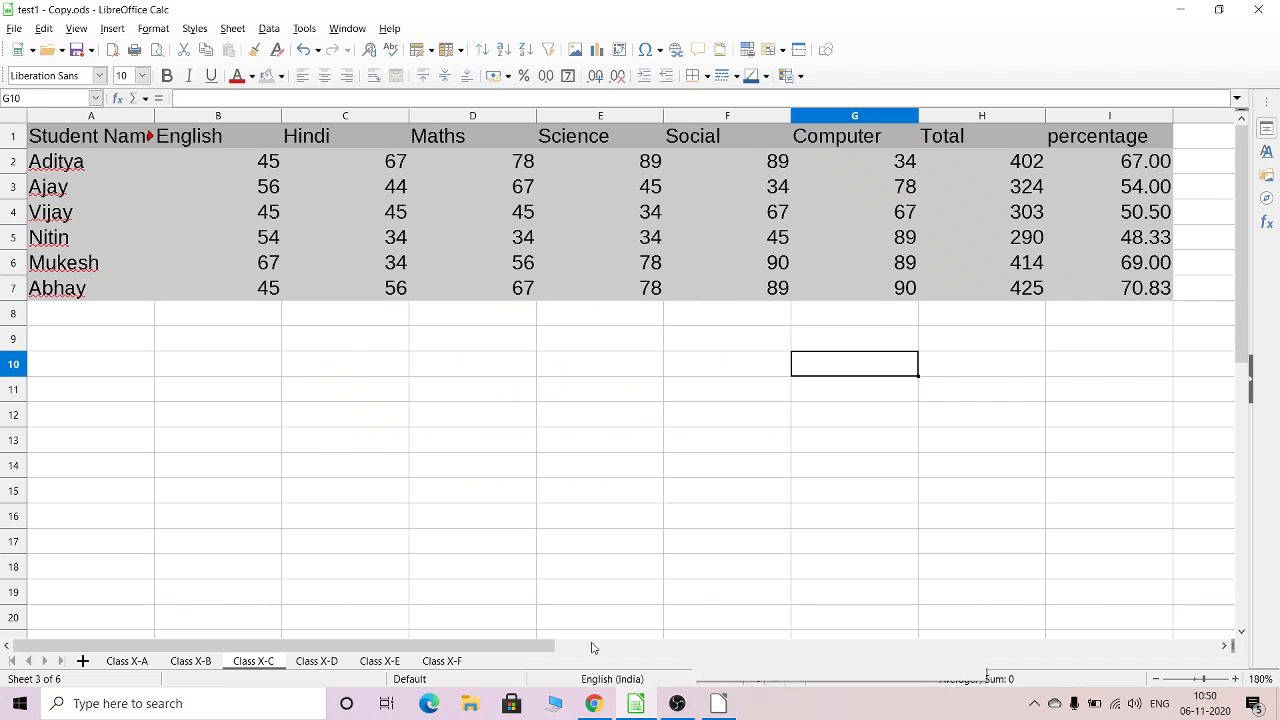
left_click(724, 705)
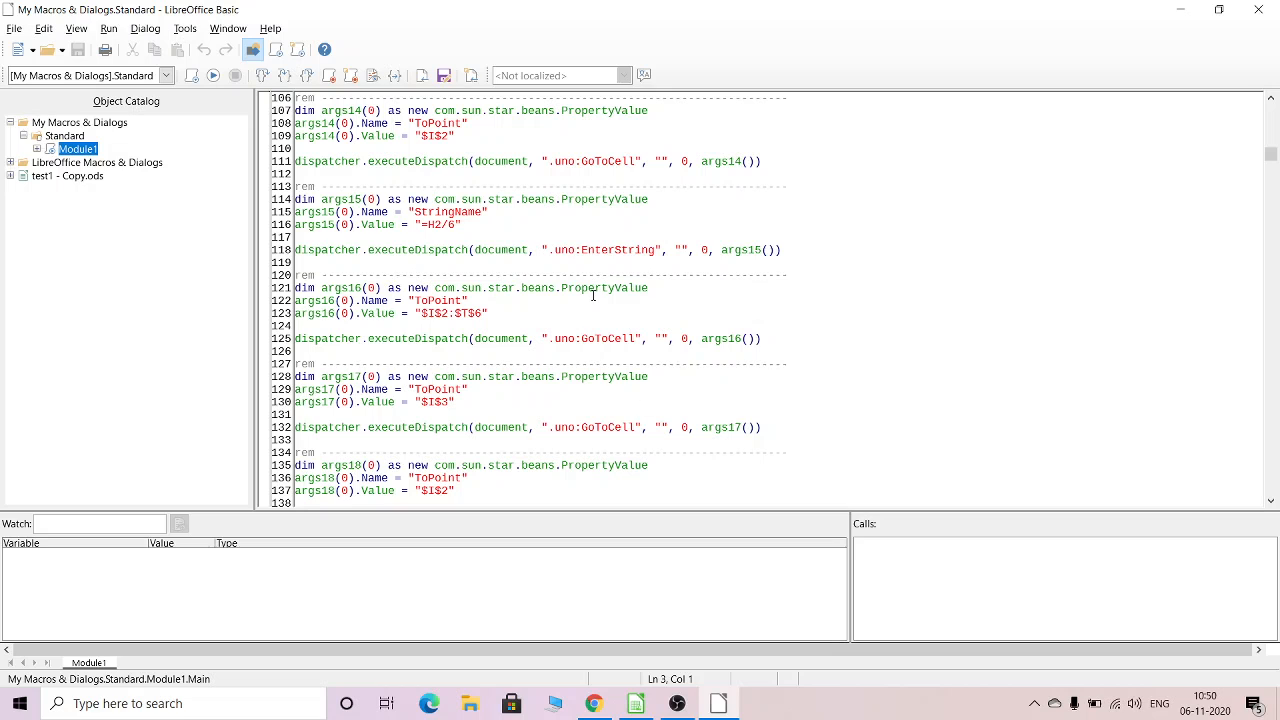
scroll(593, 295, "up", 12)
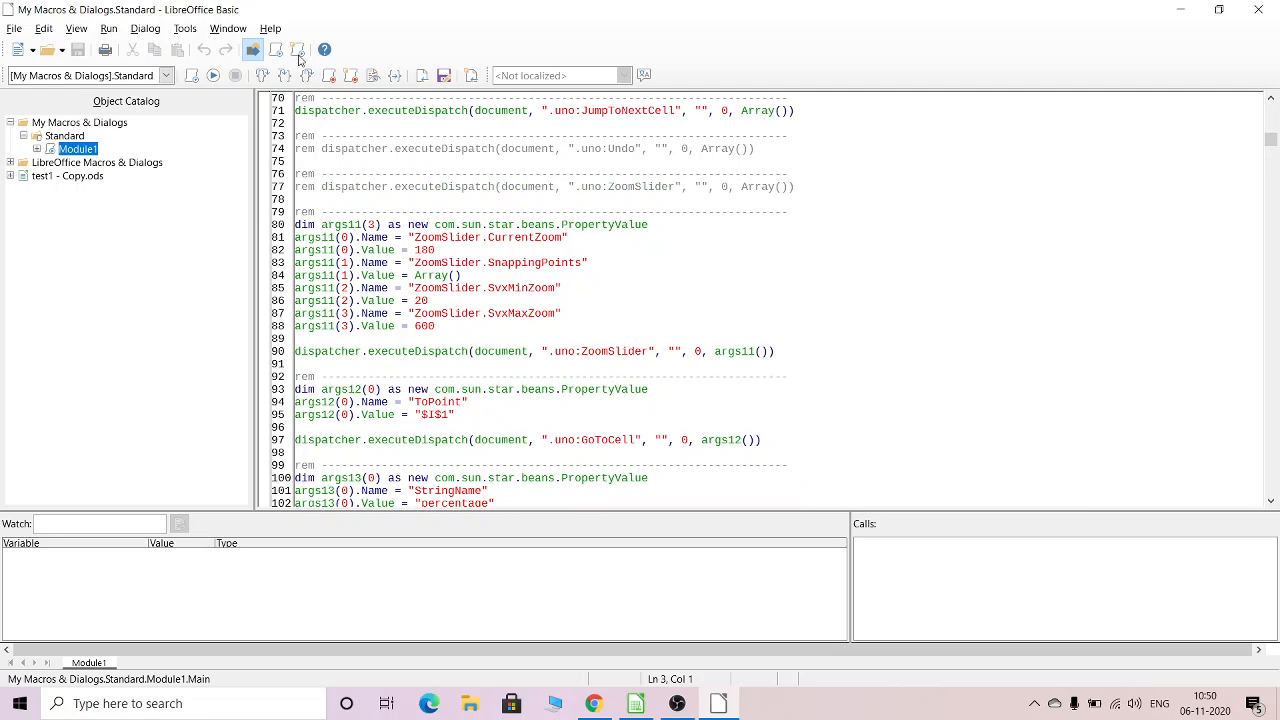
Step: Narrow the Object Catalog to widen the code area and examine the my_macro code in Module1
left_click_drag(255, 204, 190, 195)
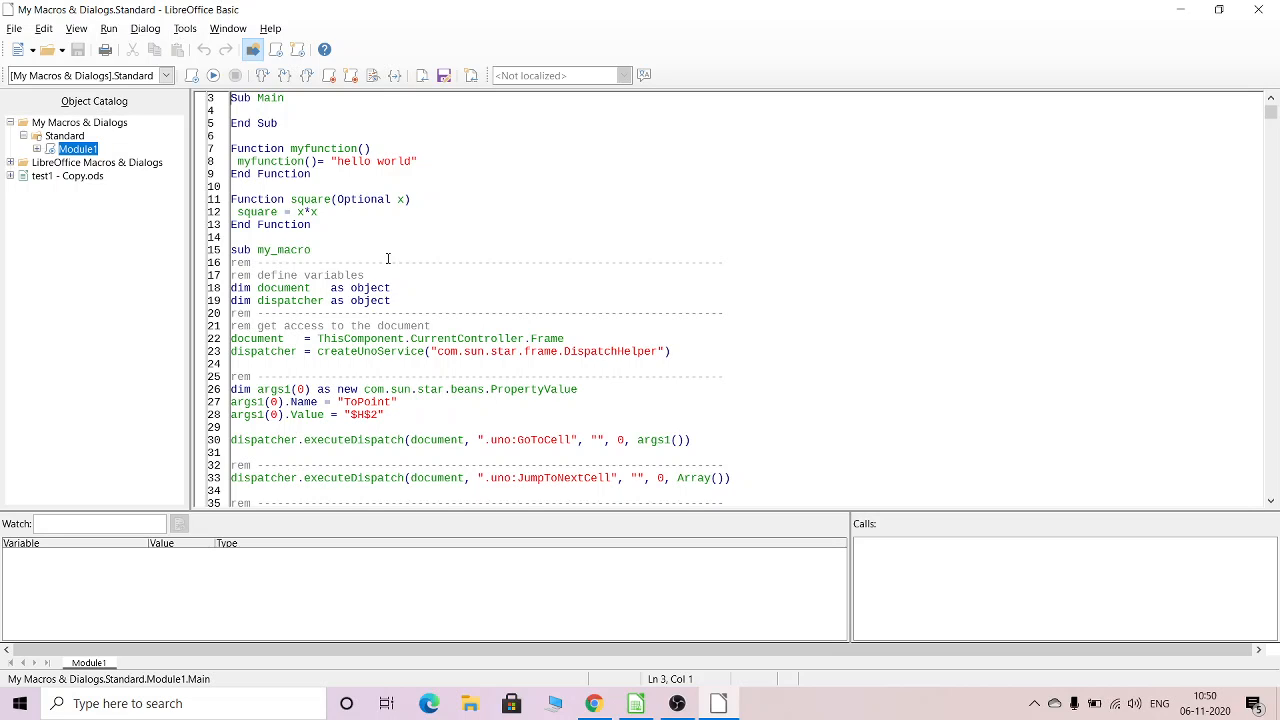
scroll(335, 270, "down", 10)
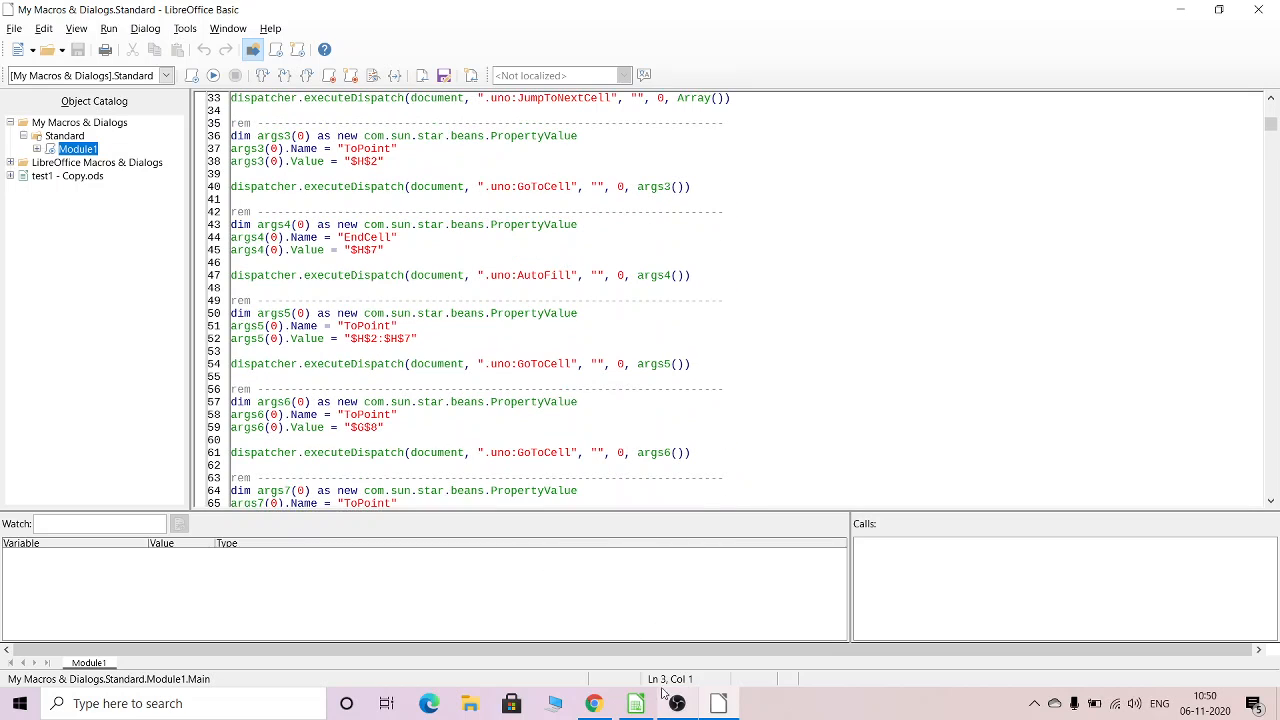
scroll(435, 308, "down", 6)
scroll(435, 308, "down", 12)
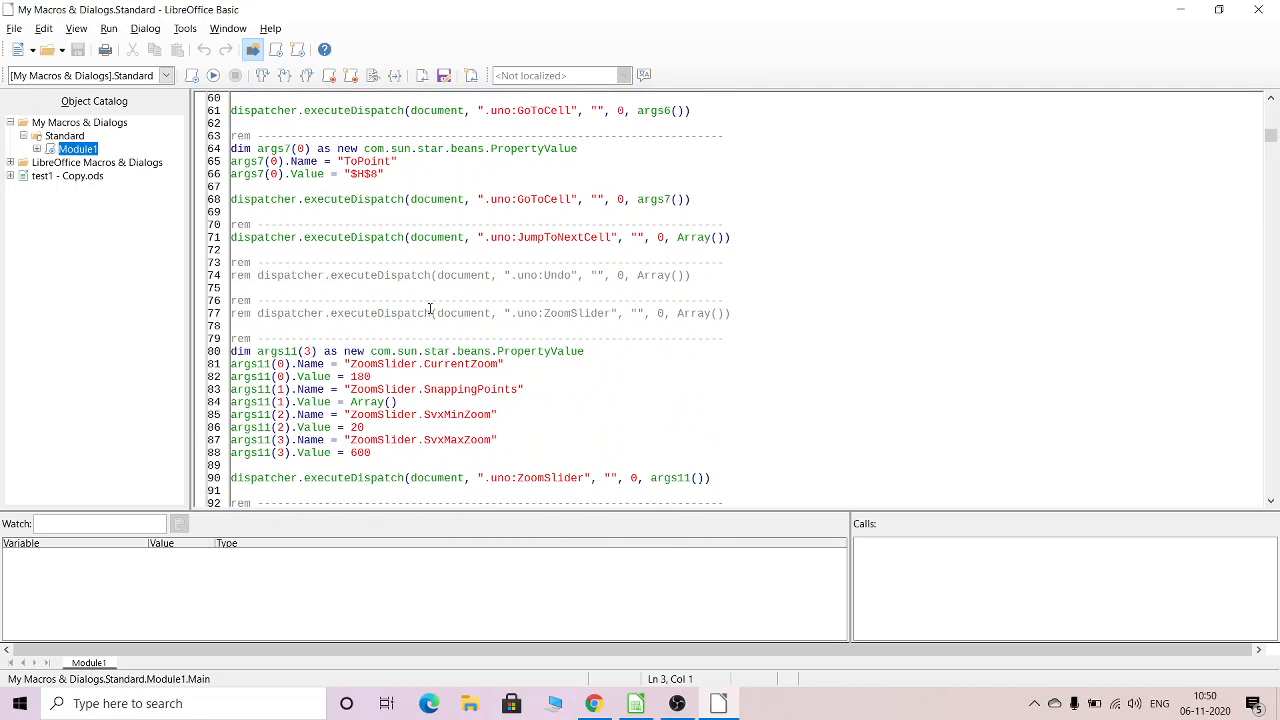
scroll(428, 315, "down", 16)
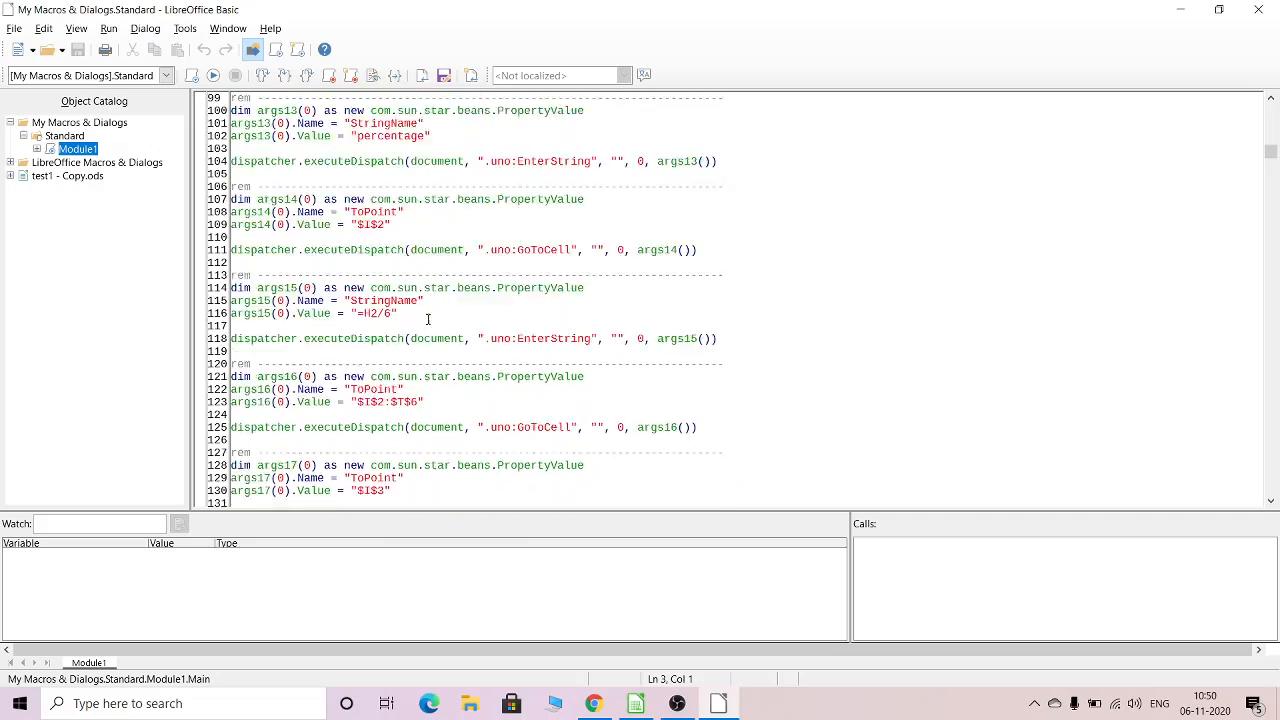
scroll(428, 340, "down", 3)
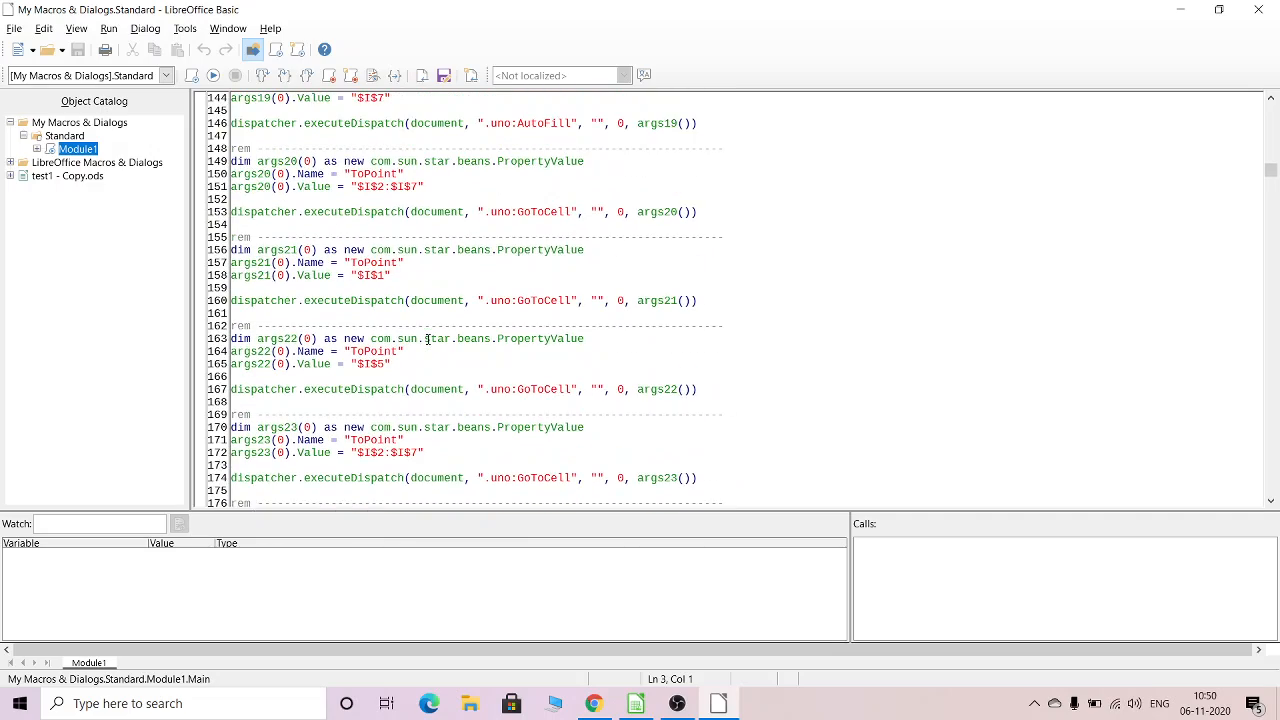
scroll(425, 340, "up", 20)
scroll(422, 340, "up", 18)
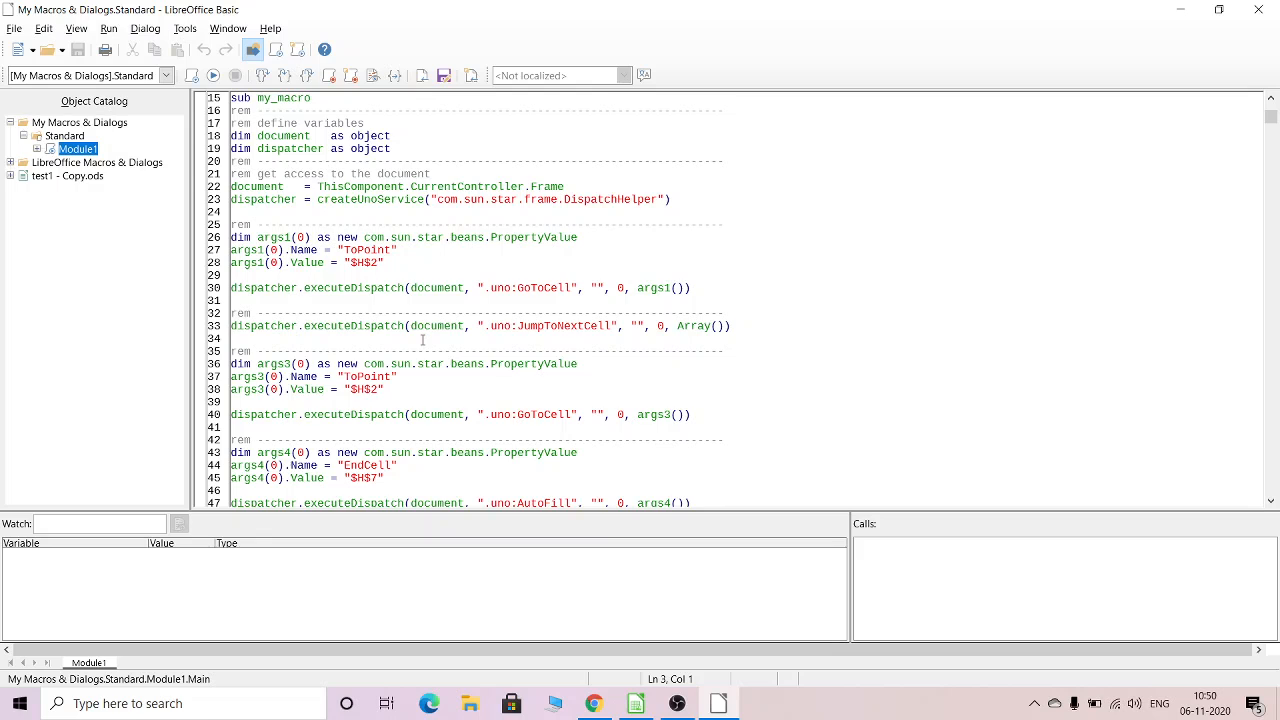
scroll(422, 340, "down", 13)
scroll(422, 341, "up", 18)
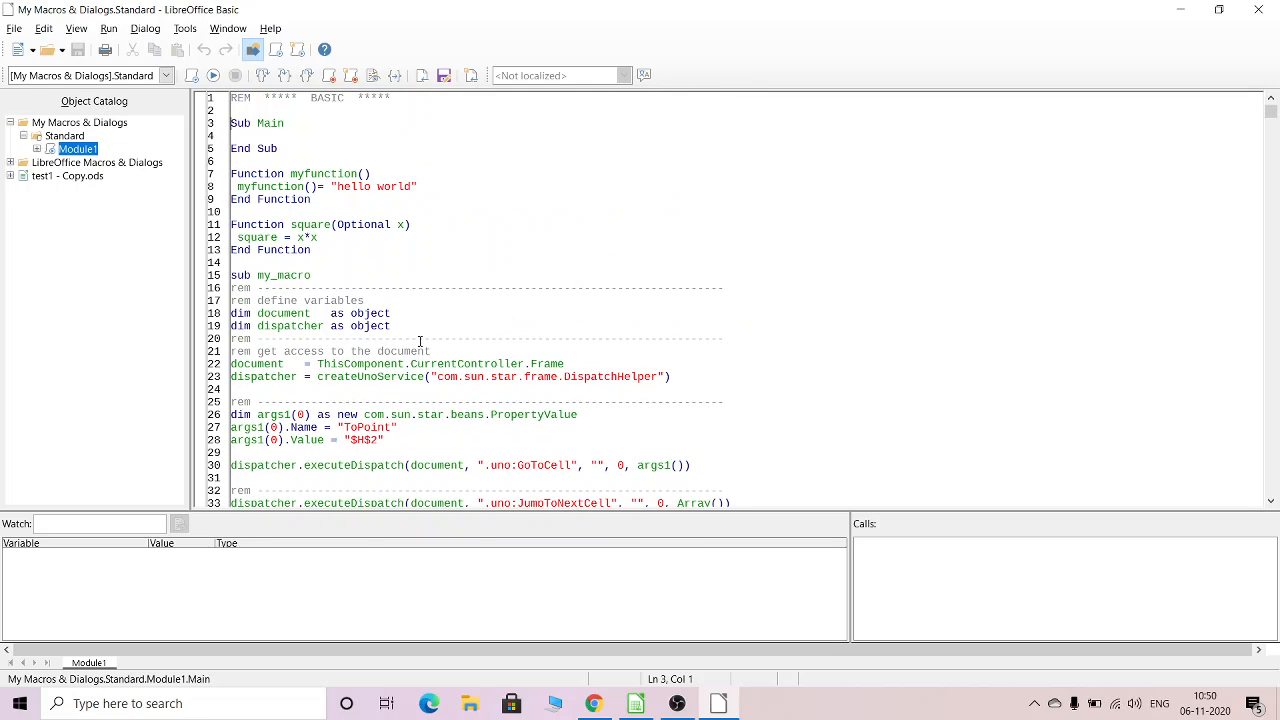
Step: Delete the myfunction and square functions between Sub Main and my_macro in Module1
scroll(420, 341, "down", 4)
scroll(347, 259, "up", 3)
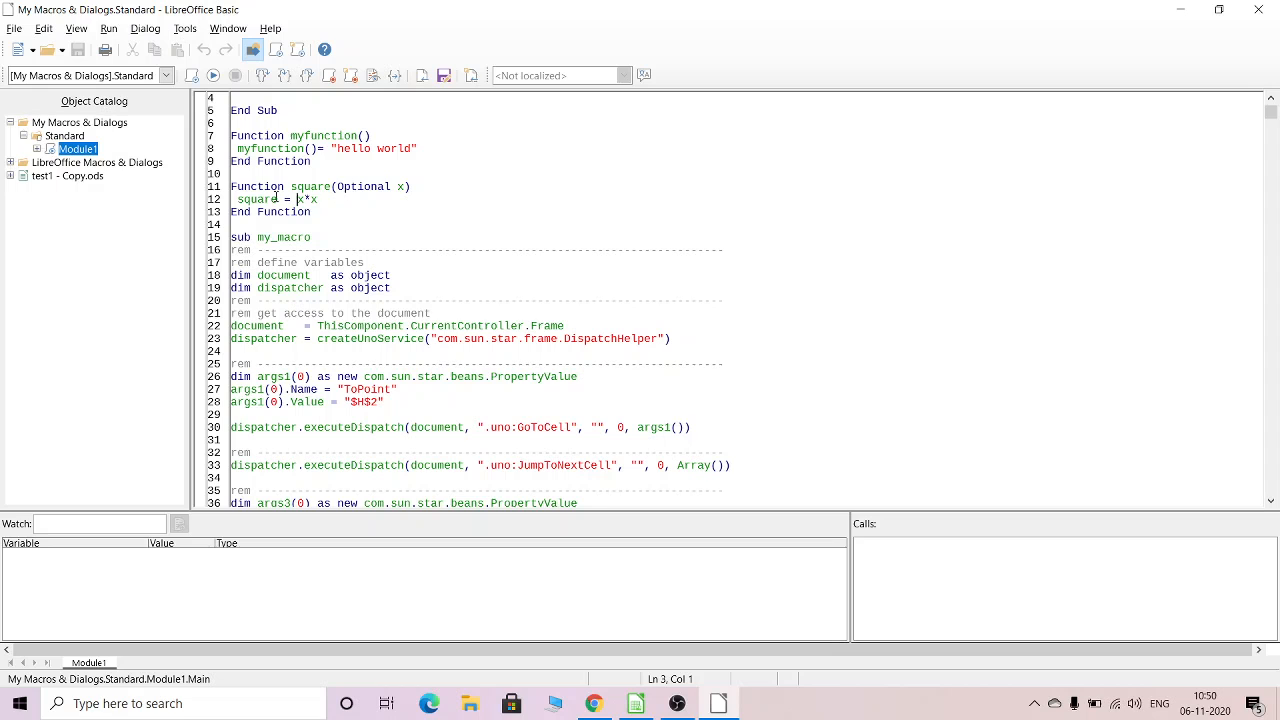
key("Delete")
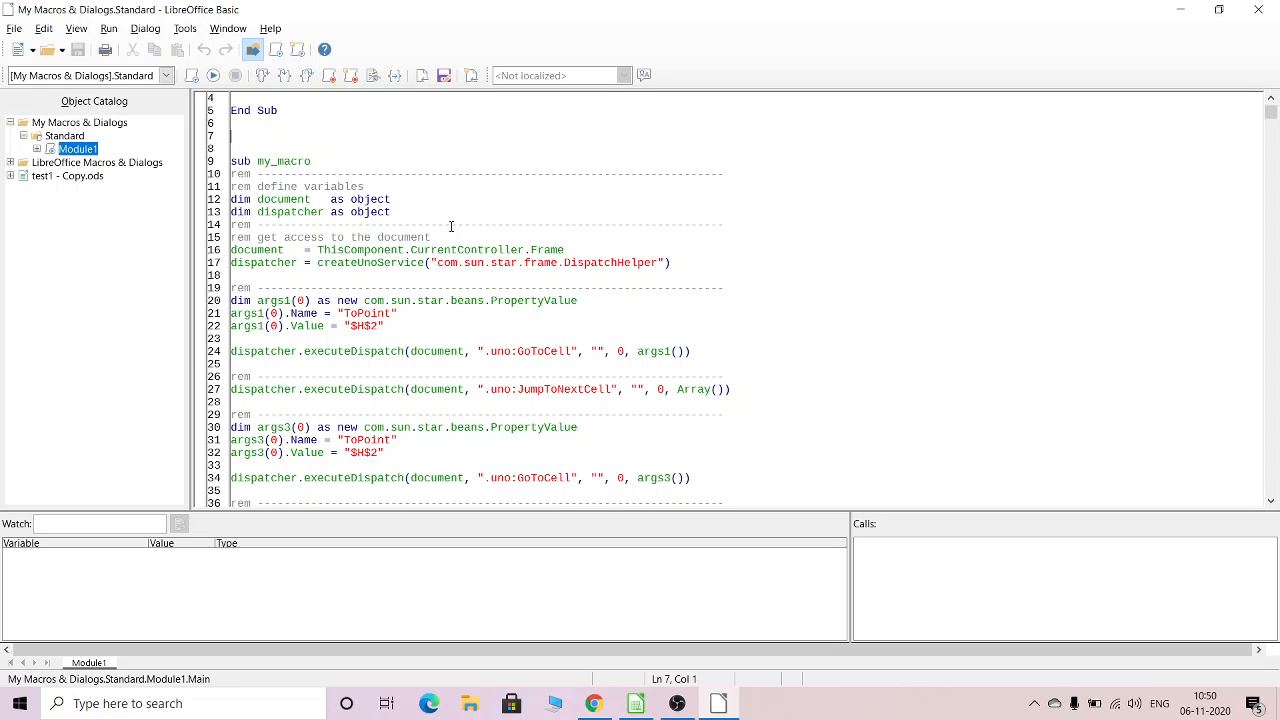
Step: Examine the recorded cell movement, AutoFill, number format and background colour commands throughout Module1 and return to the start of the code
scroll(451, 260, "down", 20)
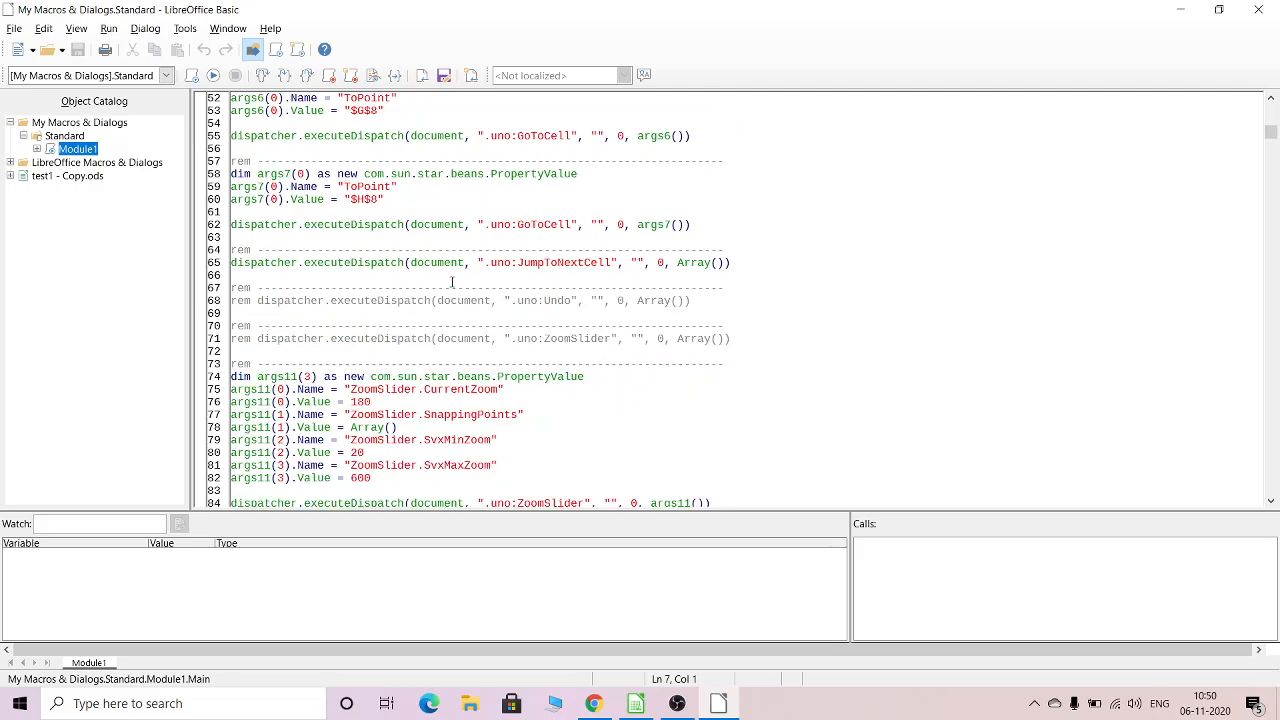
scroll(452, 284, "down", 8)
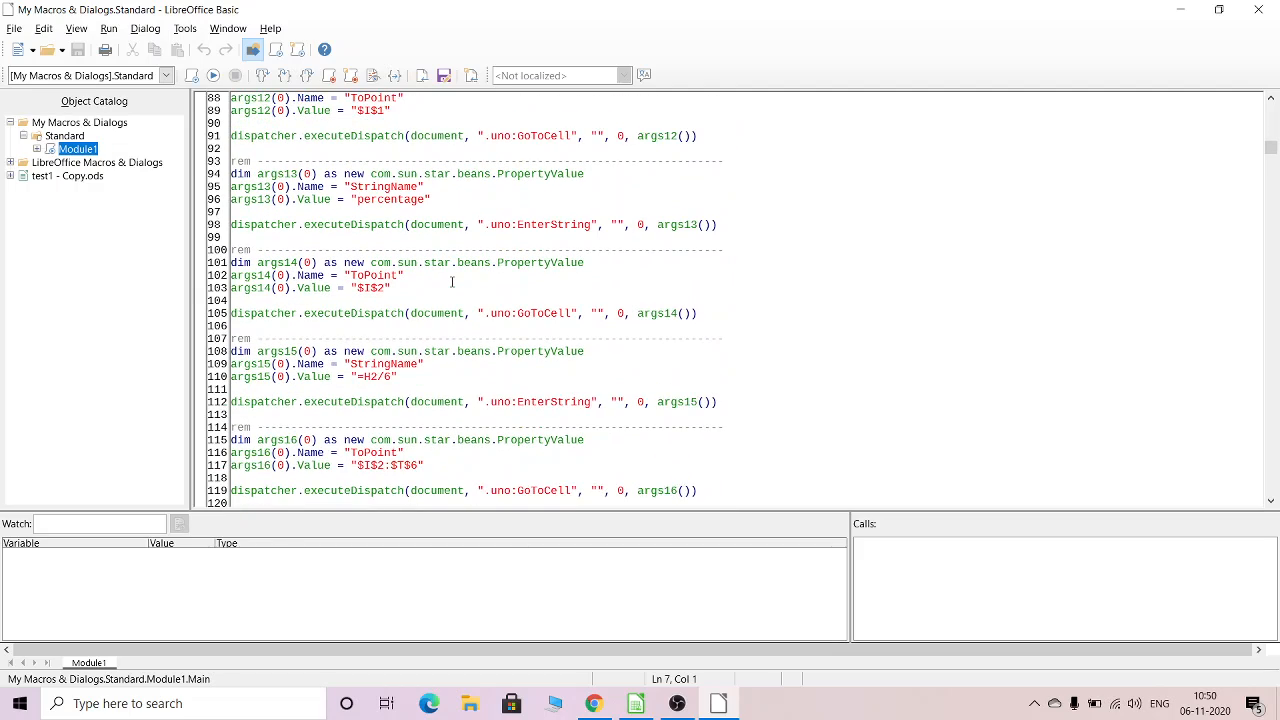
scroll(451, 282, "down", 19)
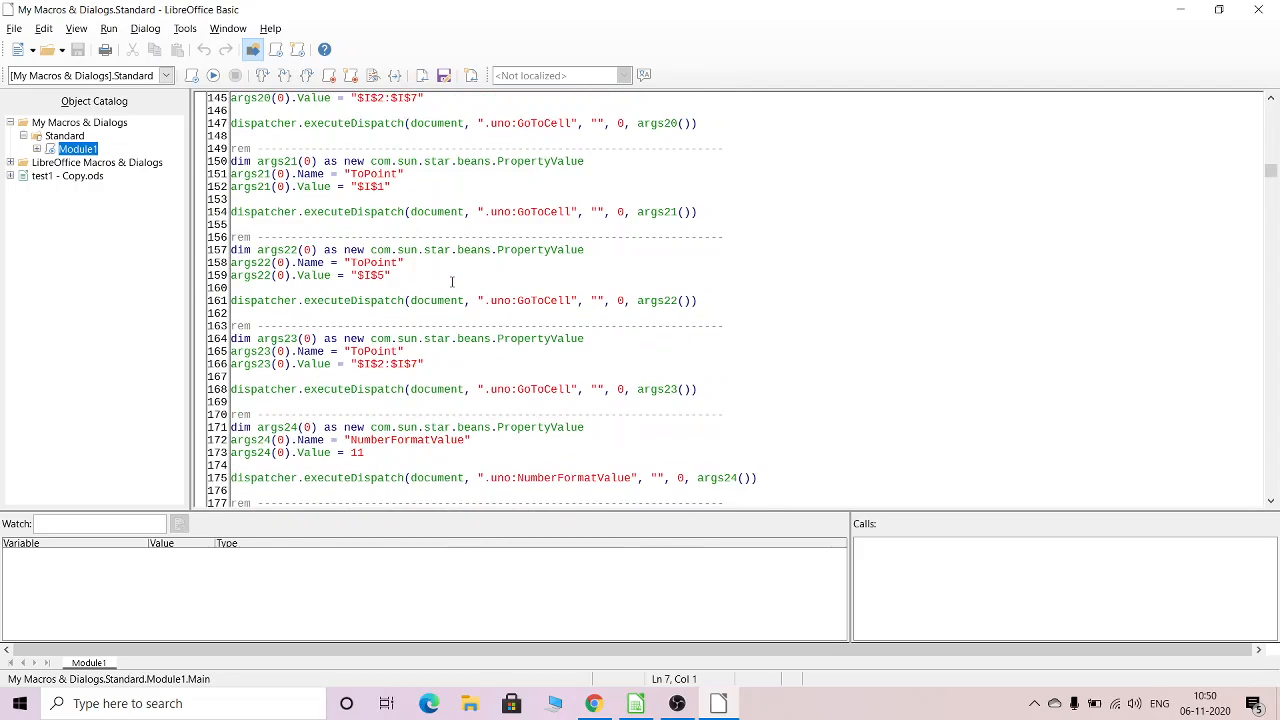
scroll(452, 282, "down", 15)
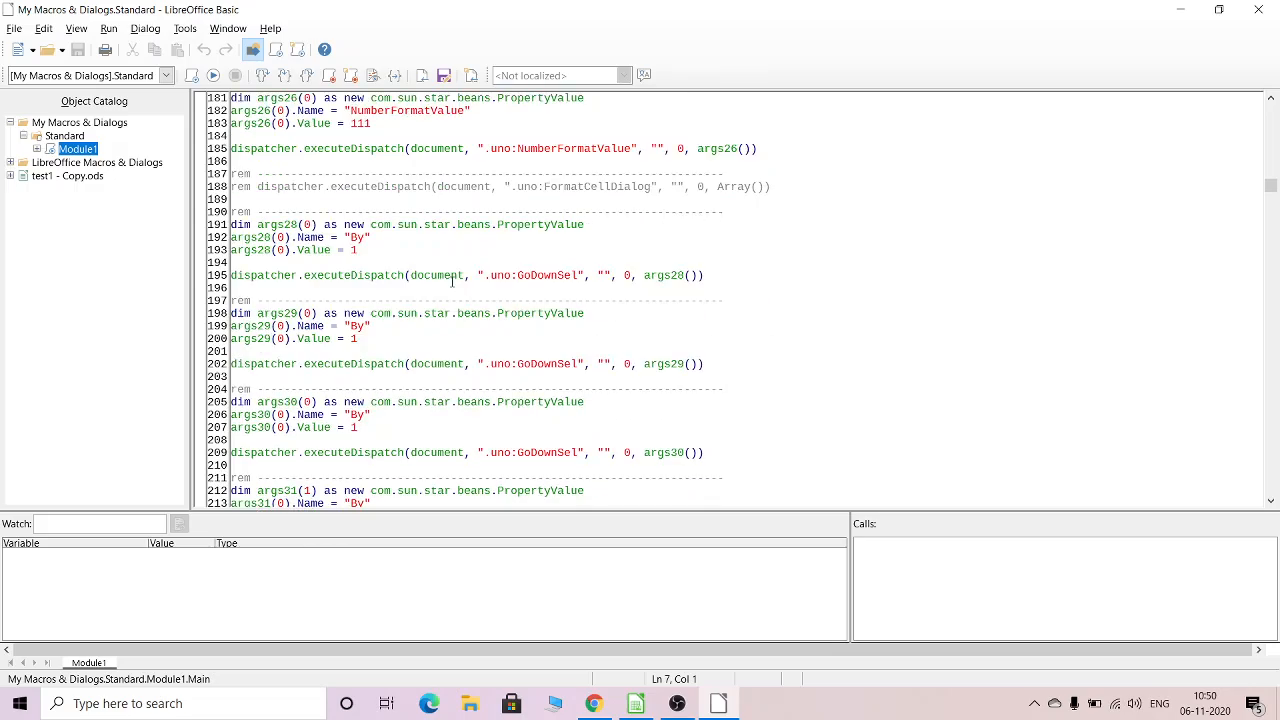
scroll(452, 282, "down", 12)
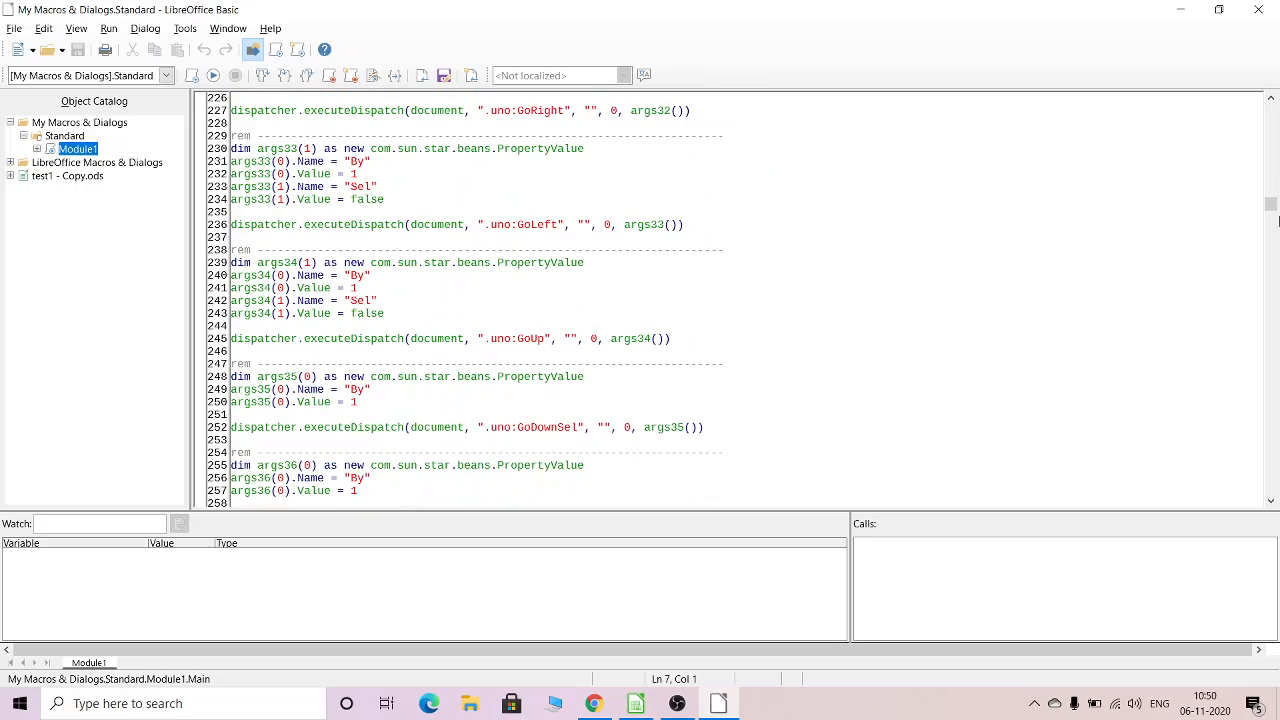
left_click_drag(1272, 205, 1256, 387)
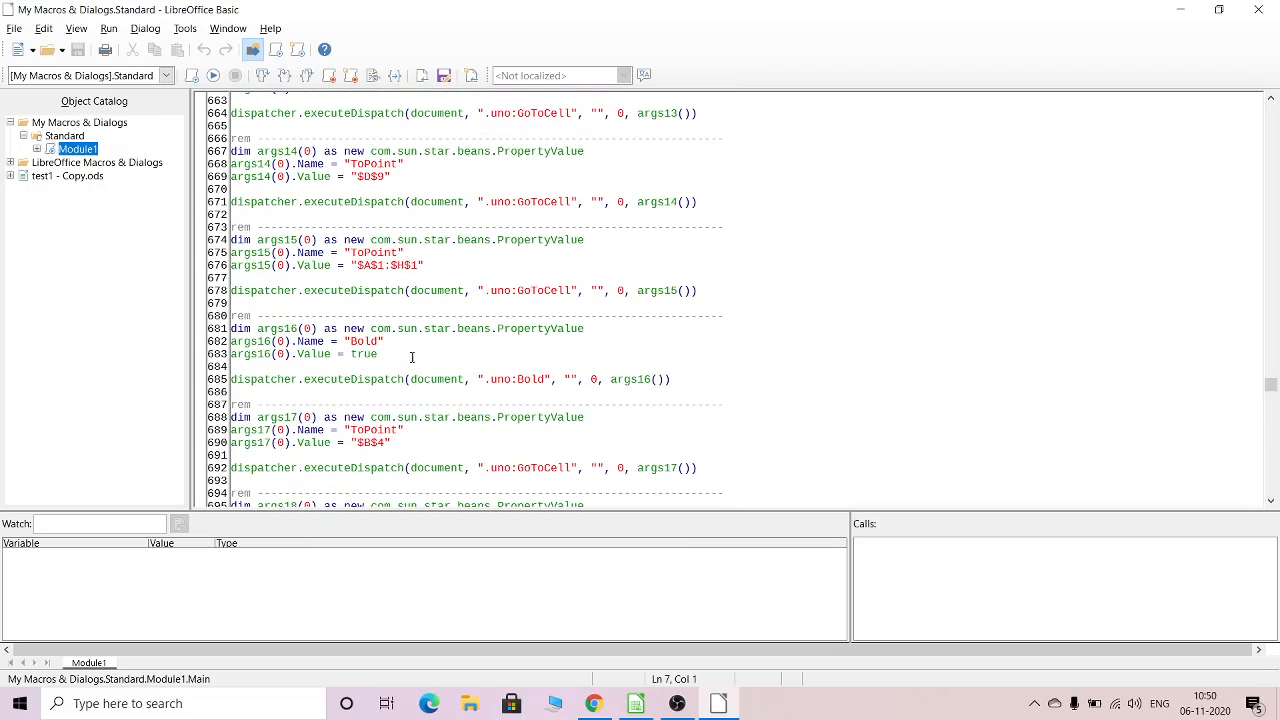
scroll(561, 346, "up", 9)
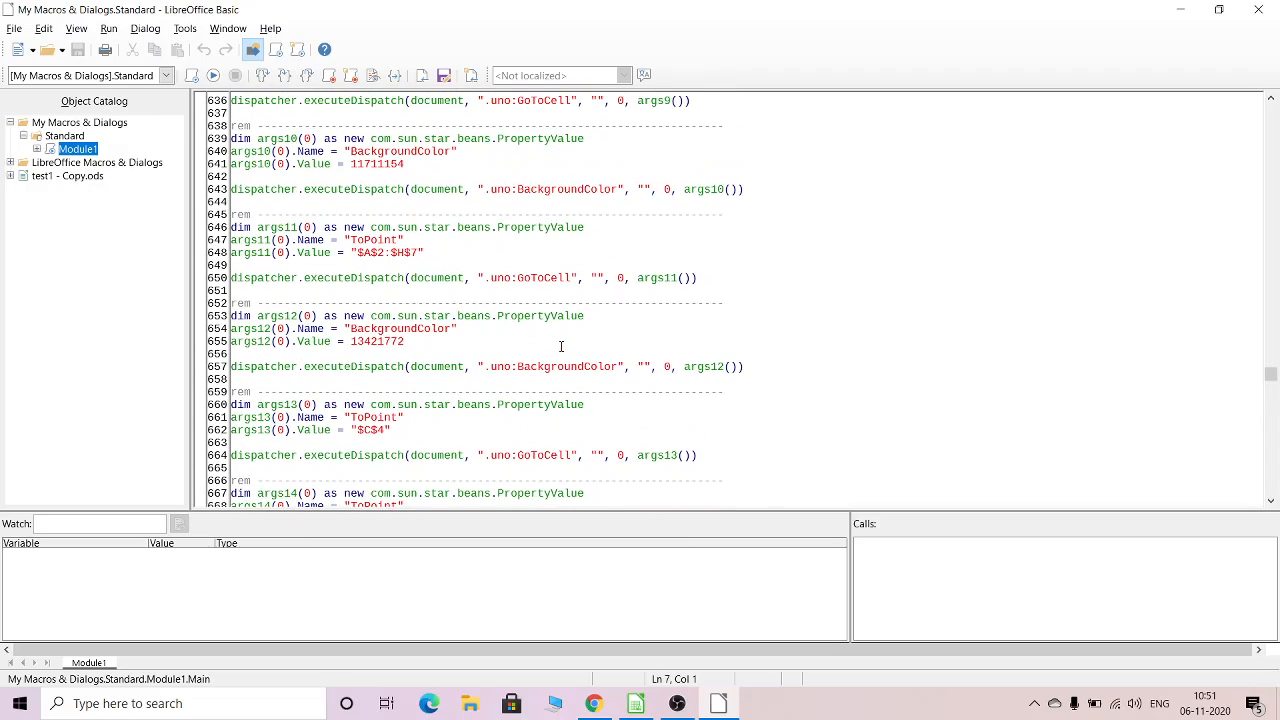
scroll(561, 346, "up", 12)
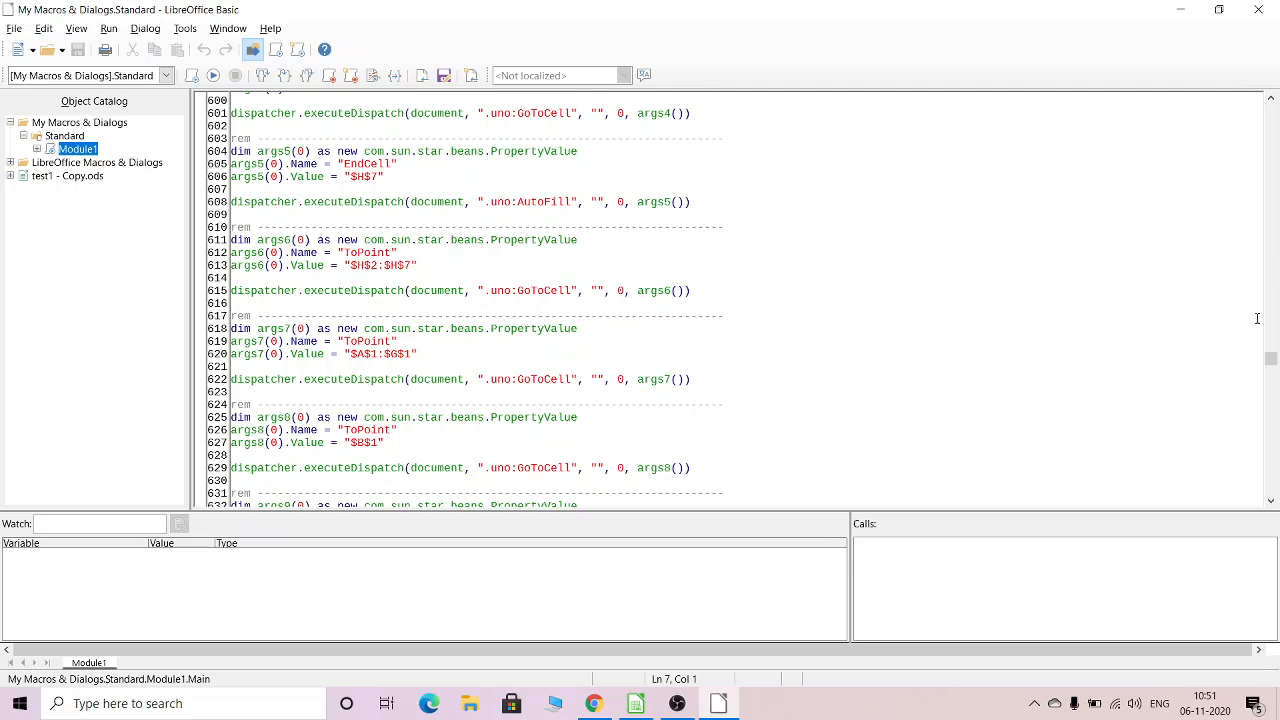
left_click_drag(1270, 358, 1271, 98)
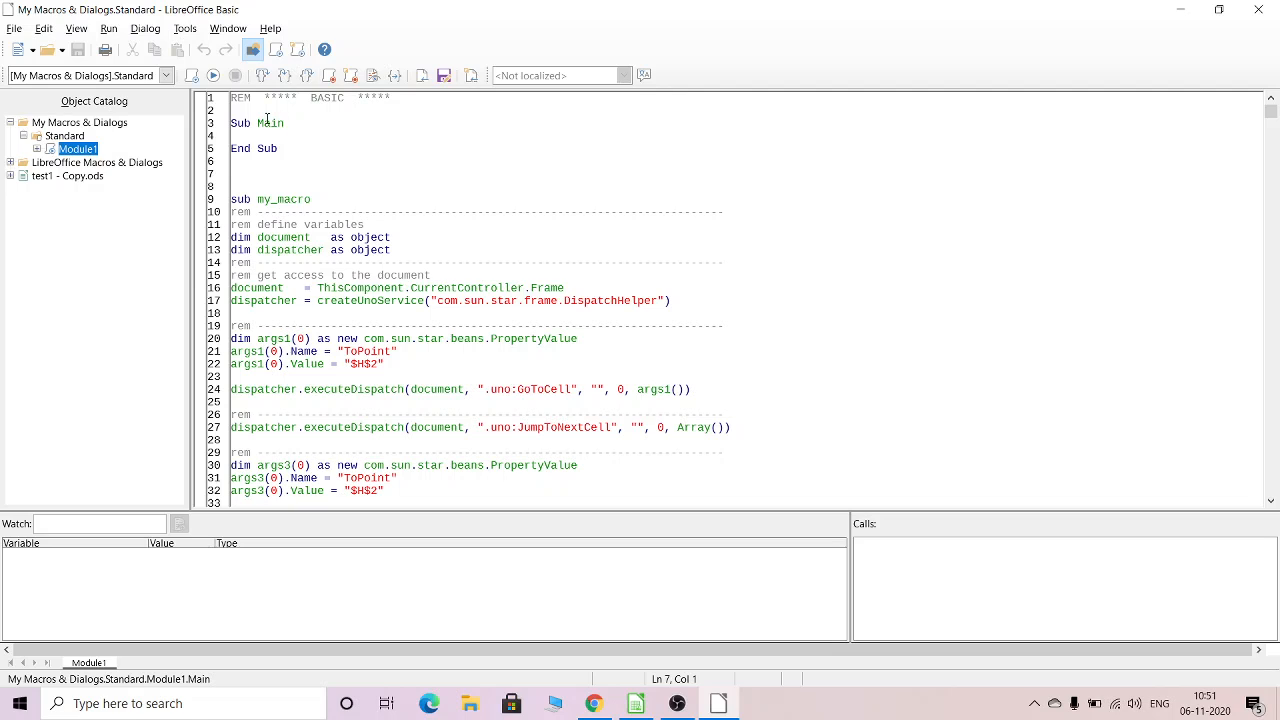
Step: Insert five blank lines above Sub Main in Module1 and enter the keyword Function on line 3
left_click_drag(257, 123, 292, 149)
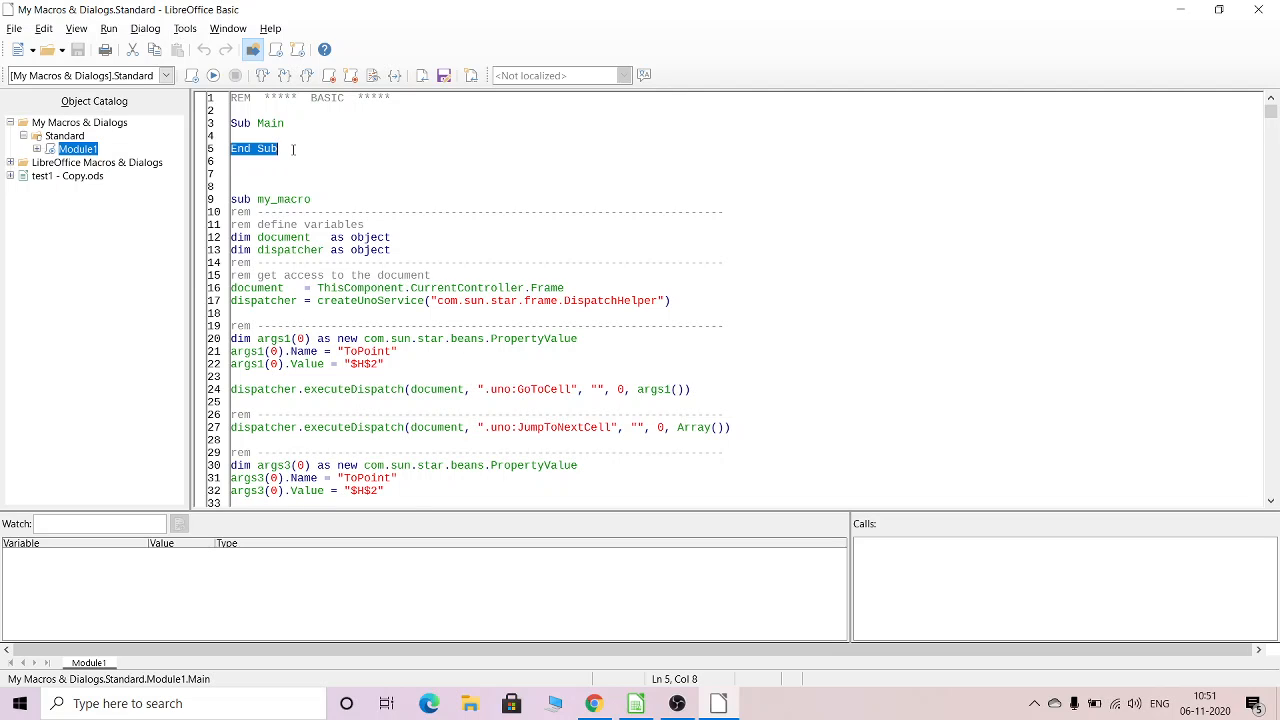
left_click(250, 112)
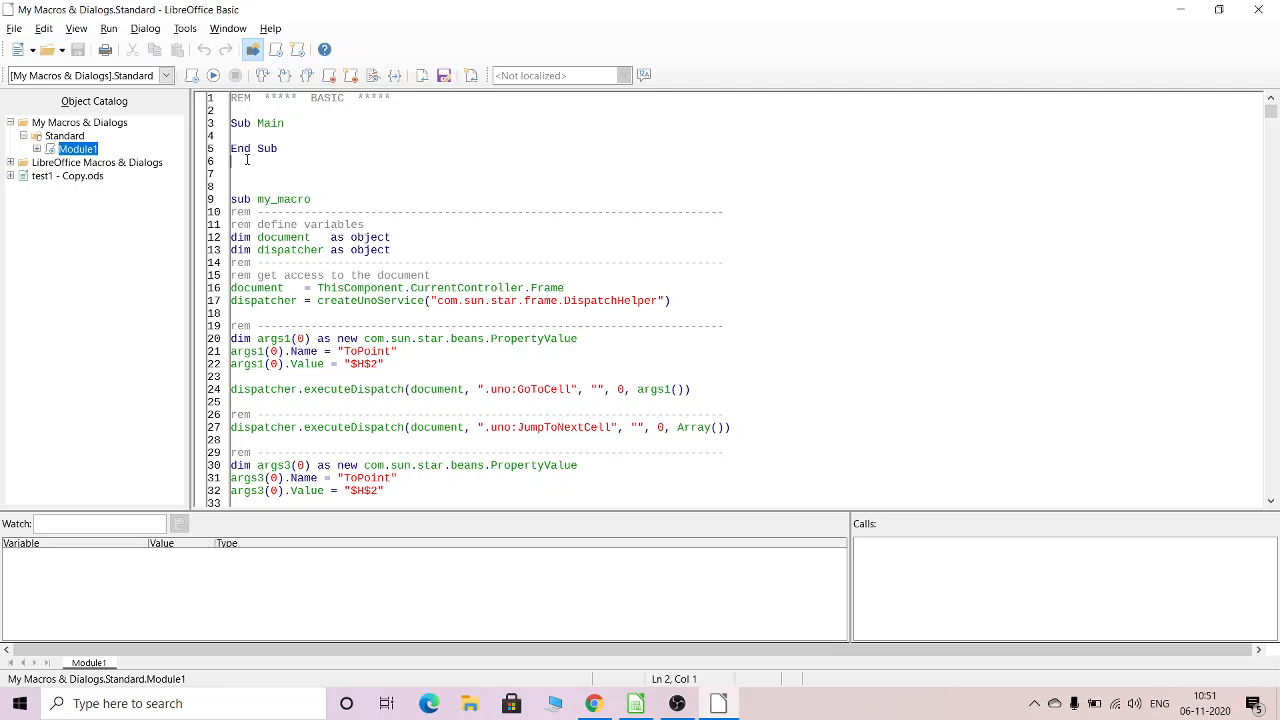
left_click(241, 113)
left_click(243, 112)
key("Return")
key("Return")
key("Return")
key("Return")
key("Return")
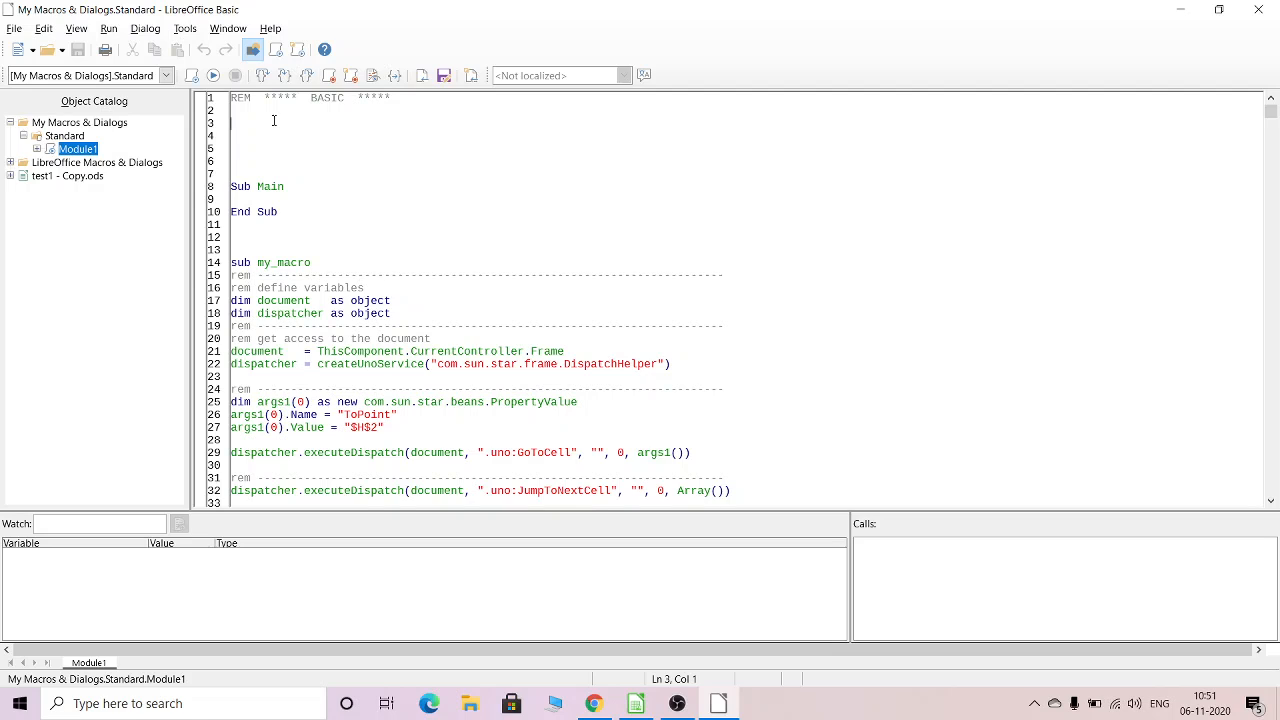
type("Function")
Step: Look through the available and assigned commands for menus and toolbars in the Customize dialog, then close it
left_click(185, 28)
mouse_move(250, 33)
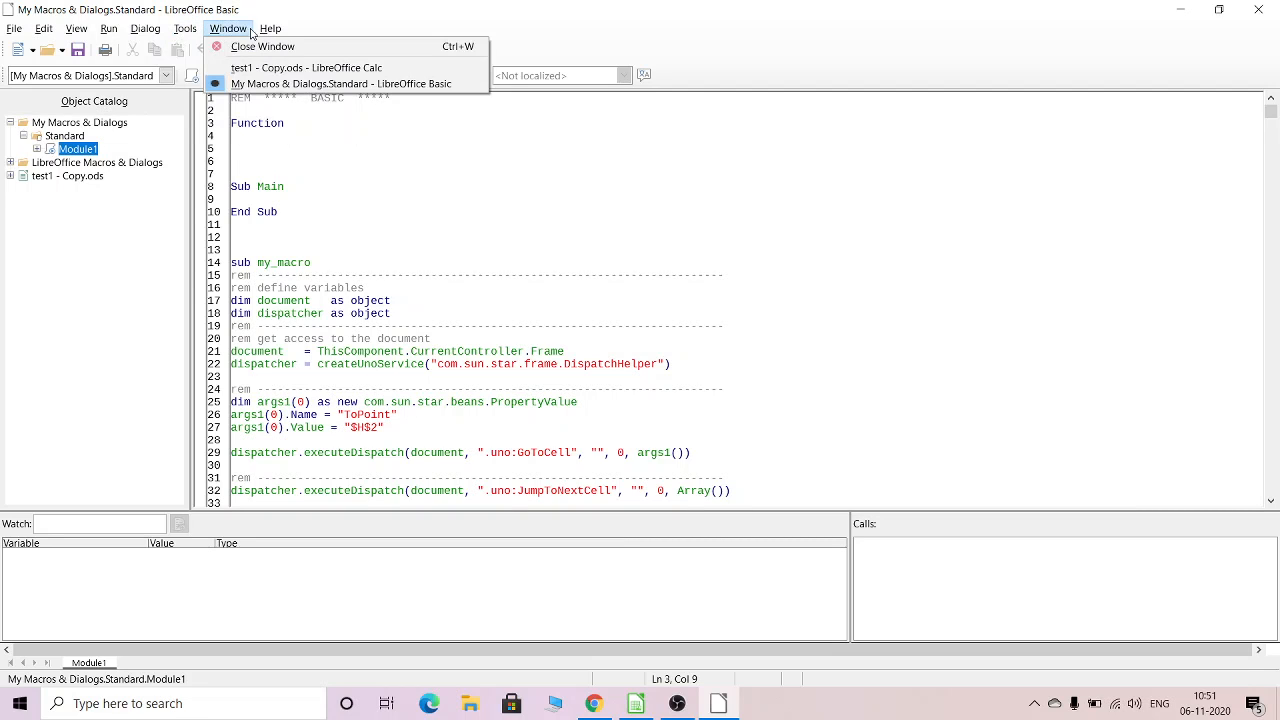
mouse_move(86, 33)
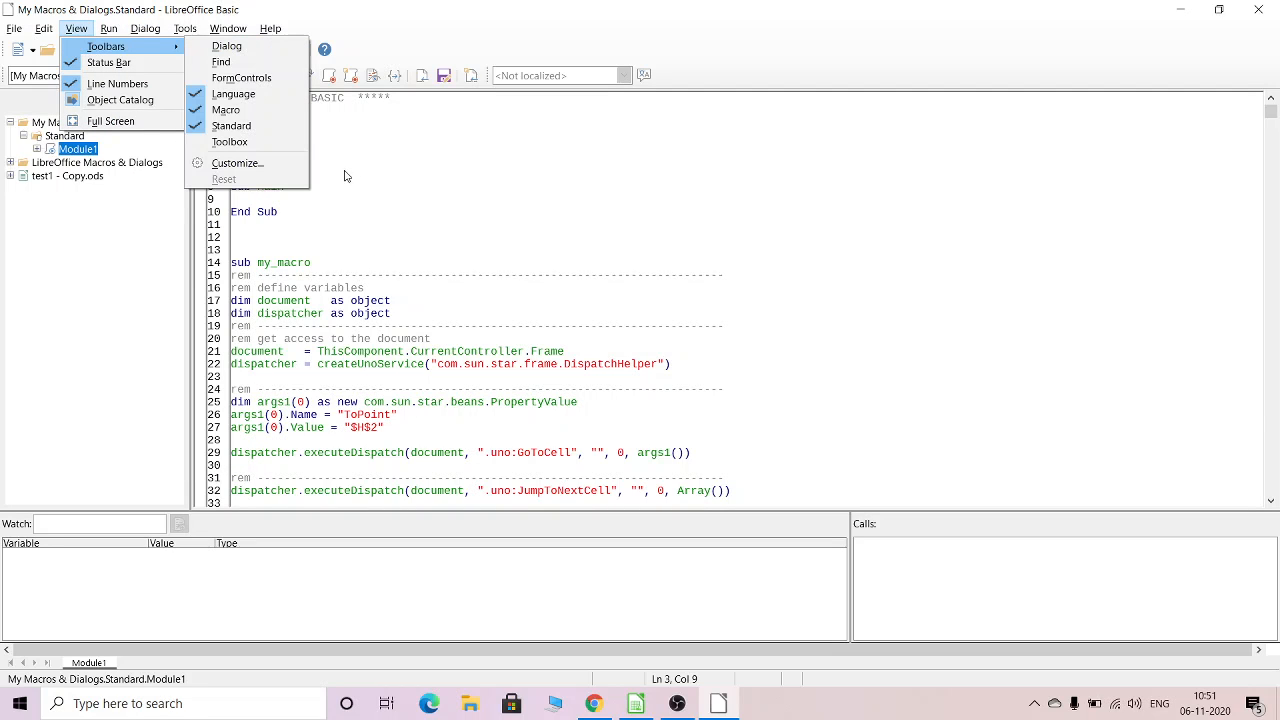
left_click(286, 163)
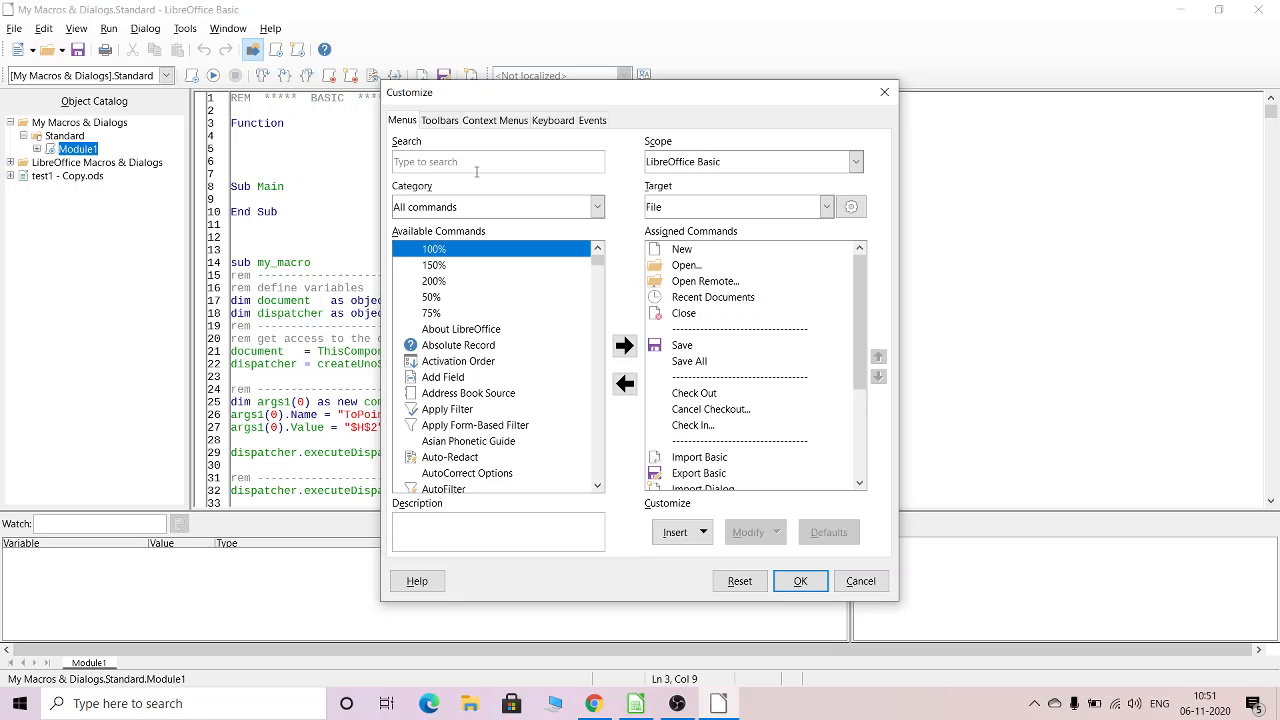
left_click(438, 282)
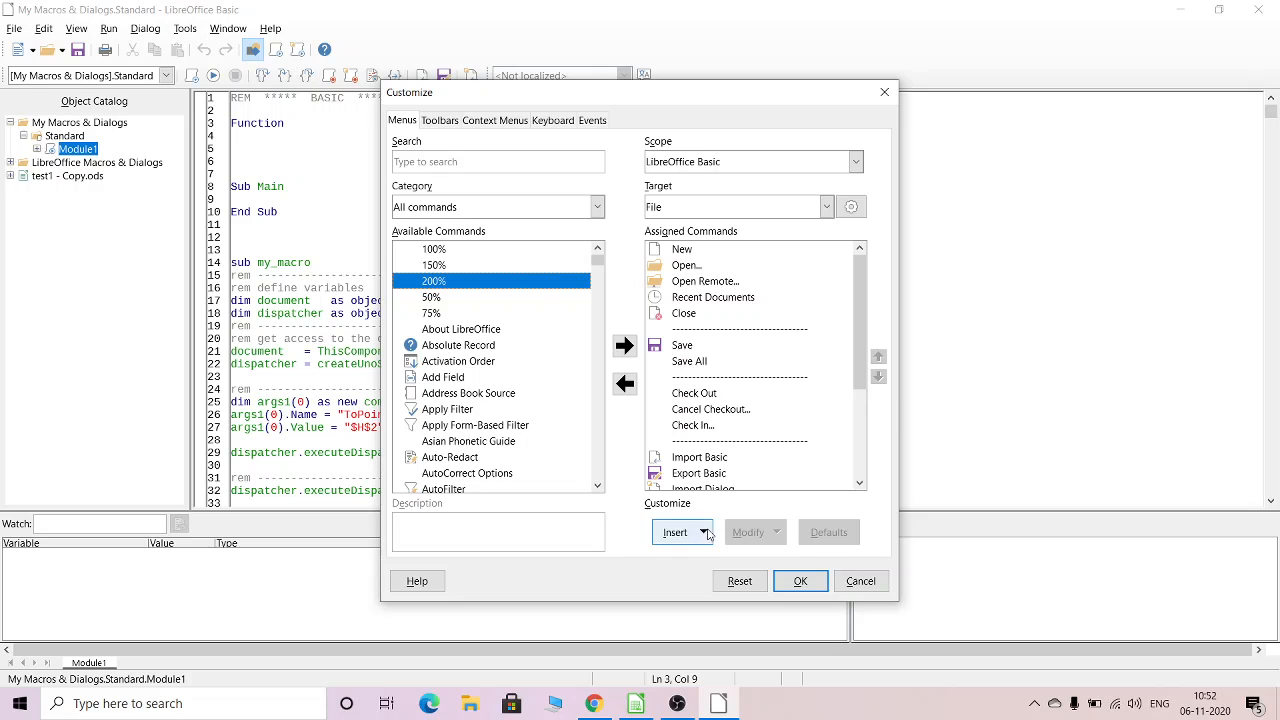
left_click(450, 124)
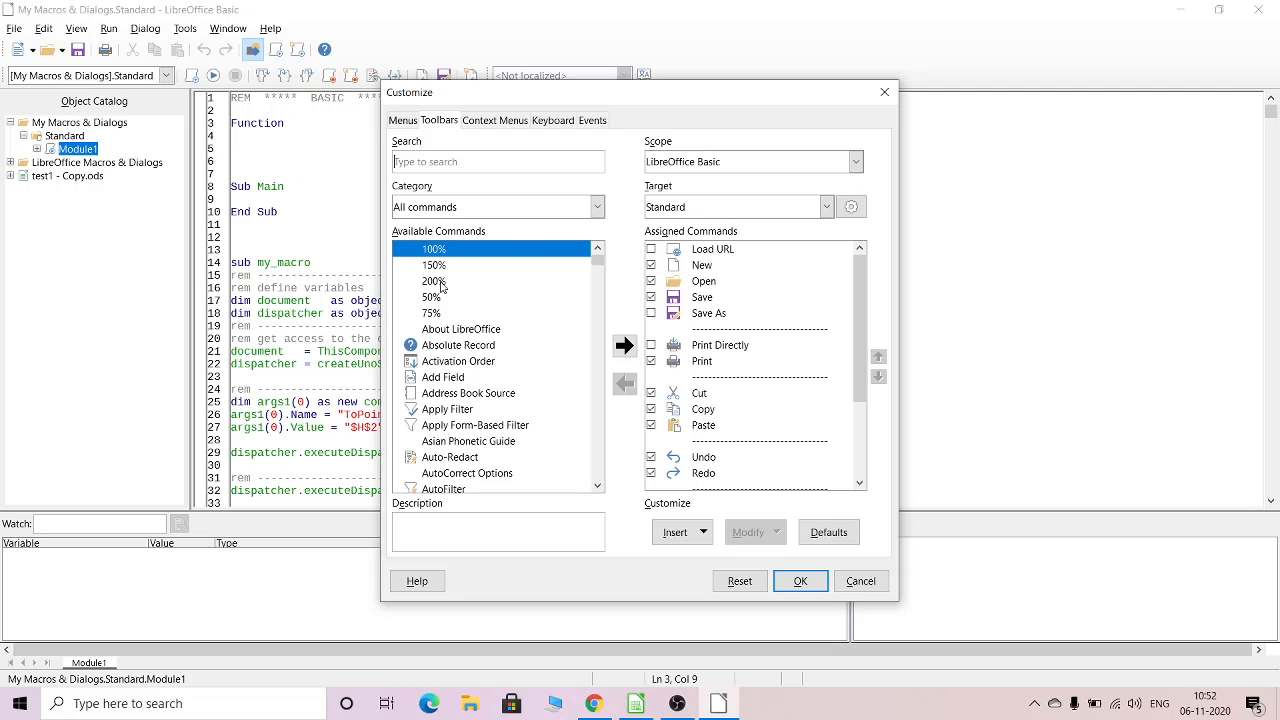
left_click(443, 266)
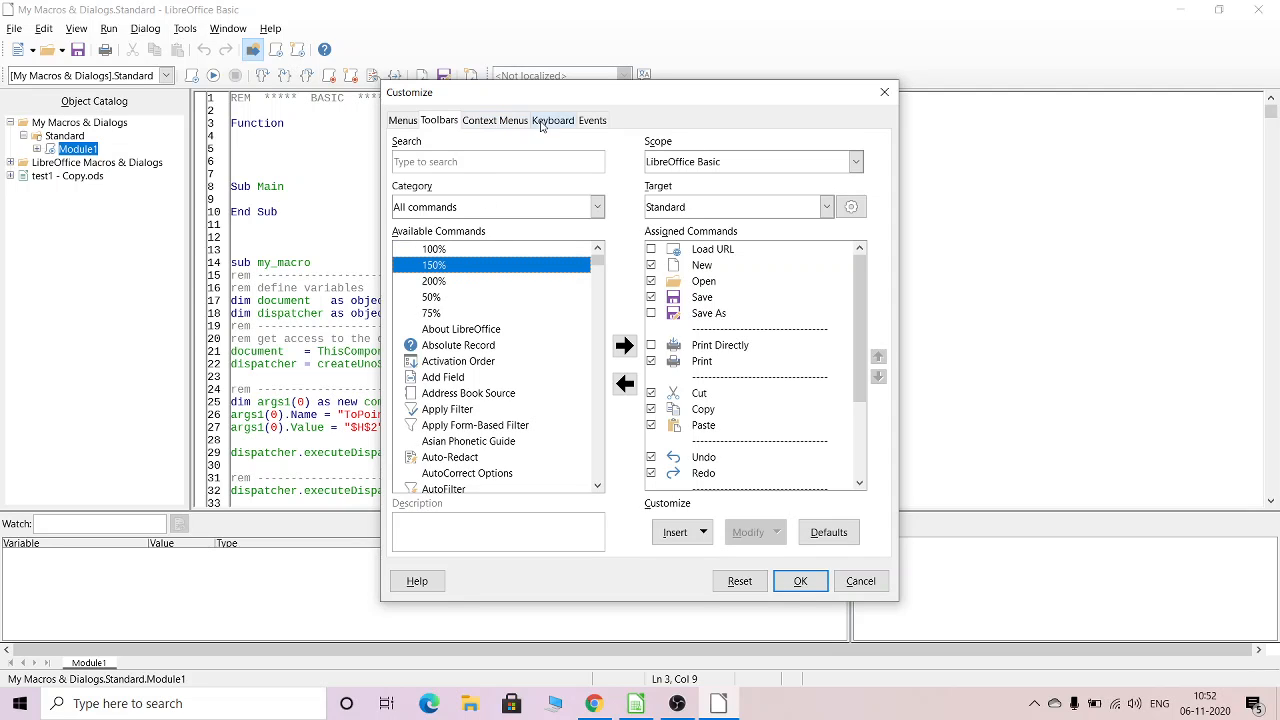
left_click(403, 121)
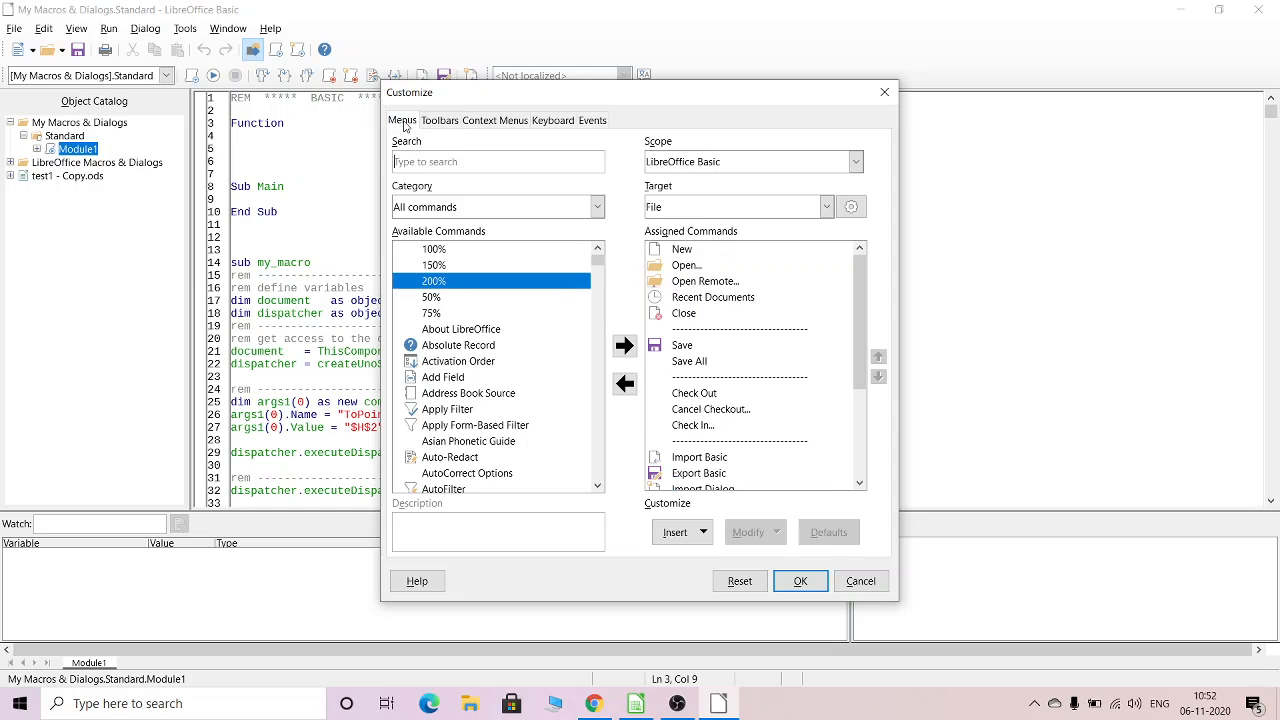
left_click(441, 266)
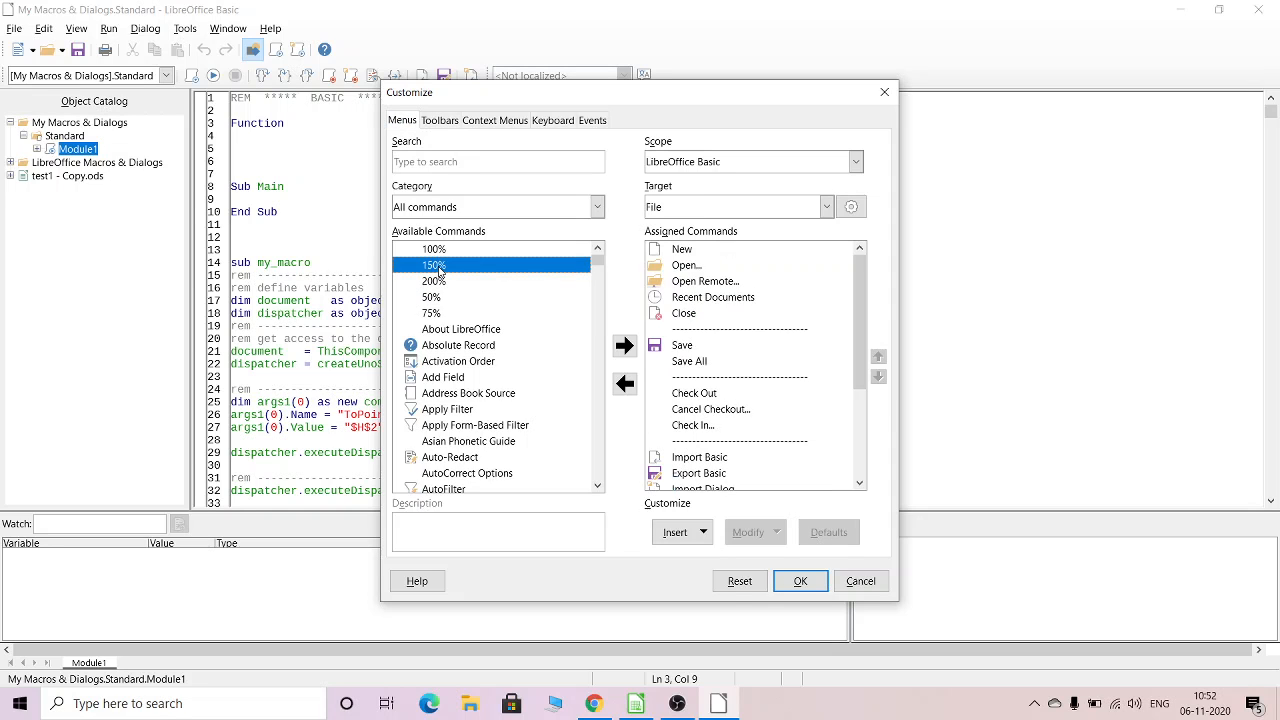
left_click(806, 585)
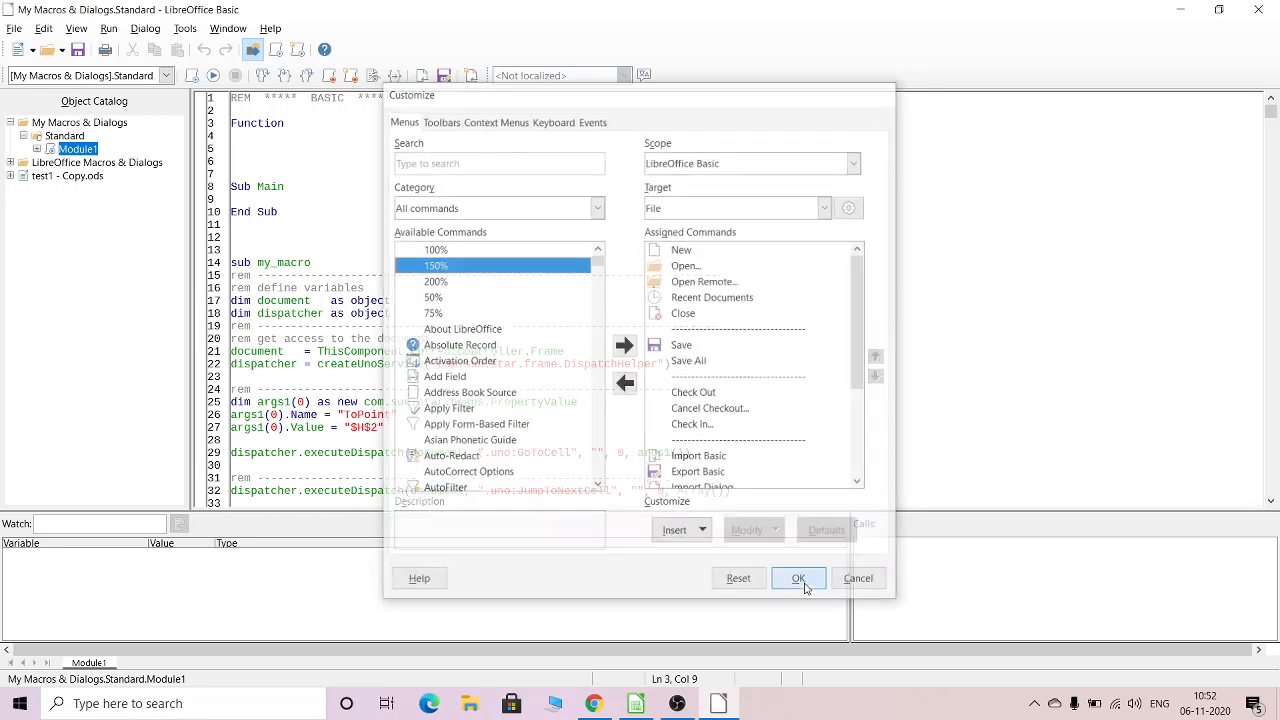
Step: Set the font size for HTML, Basic and SQL sources to 20 in the LibreOffice options
left_click(181, 32)
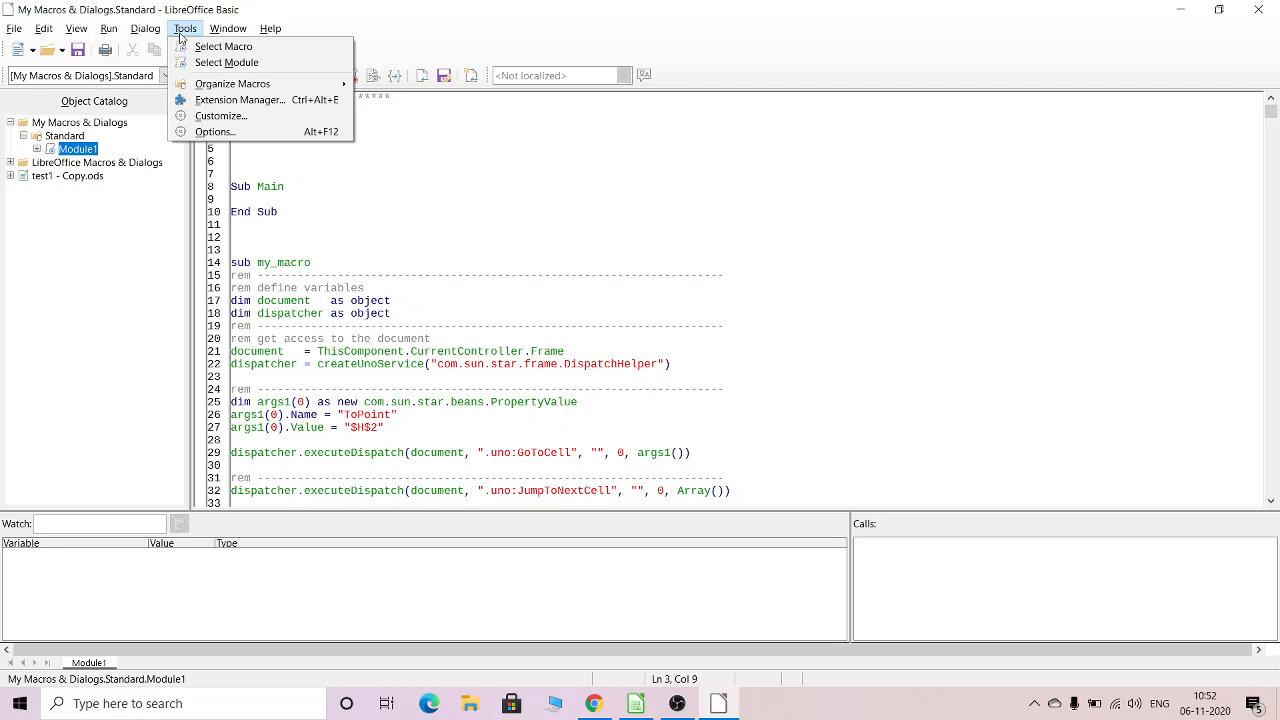
left_click(214, 131)
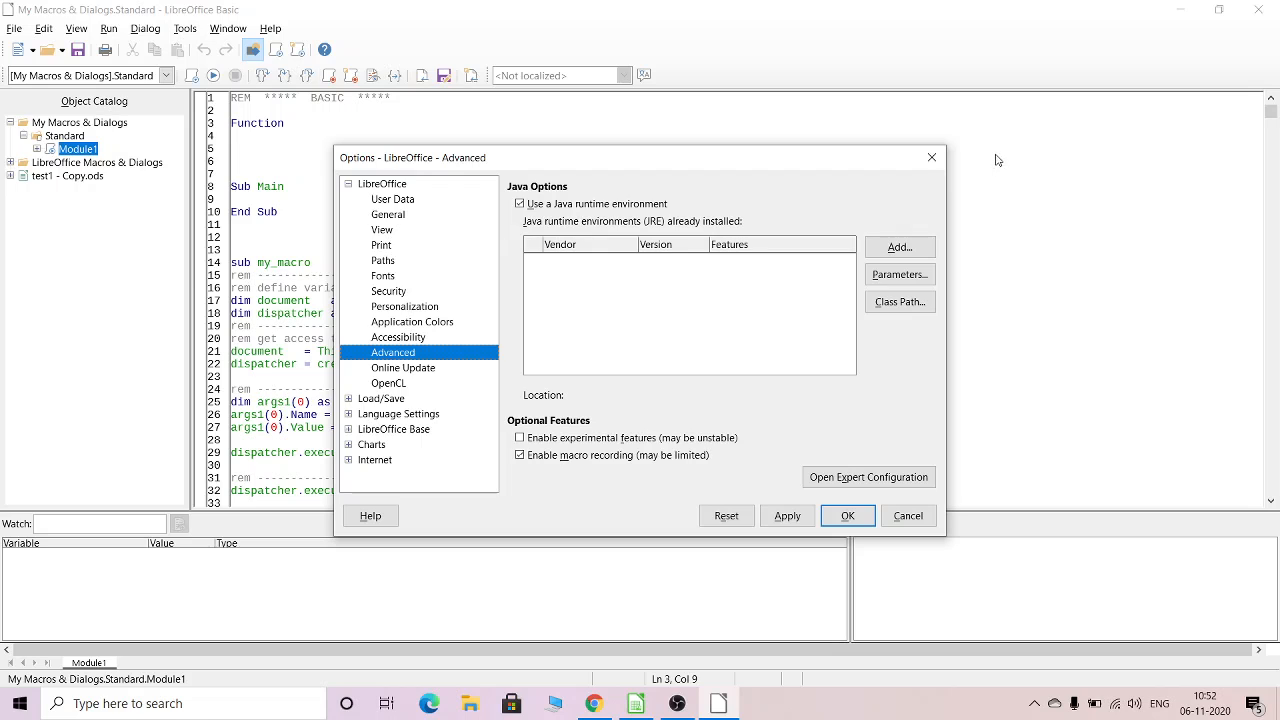
left_click(385, 278)
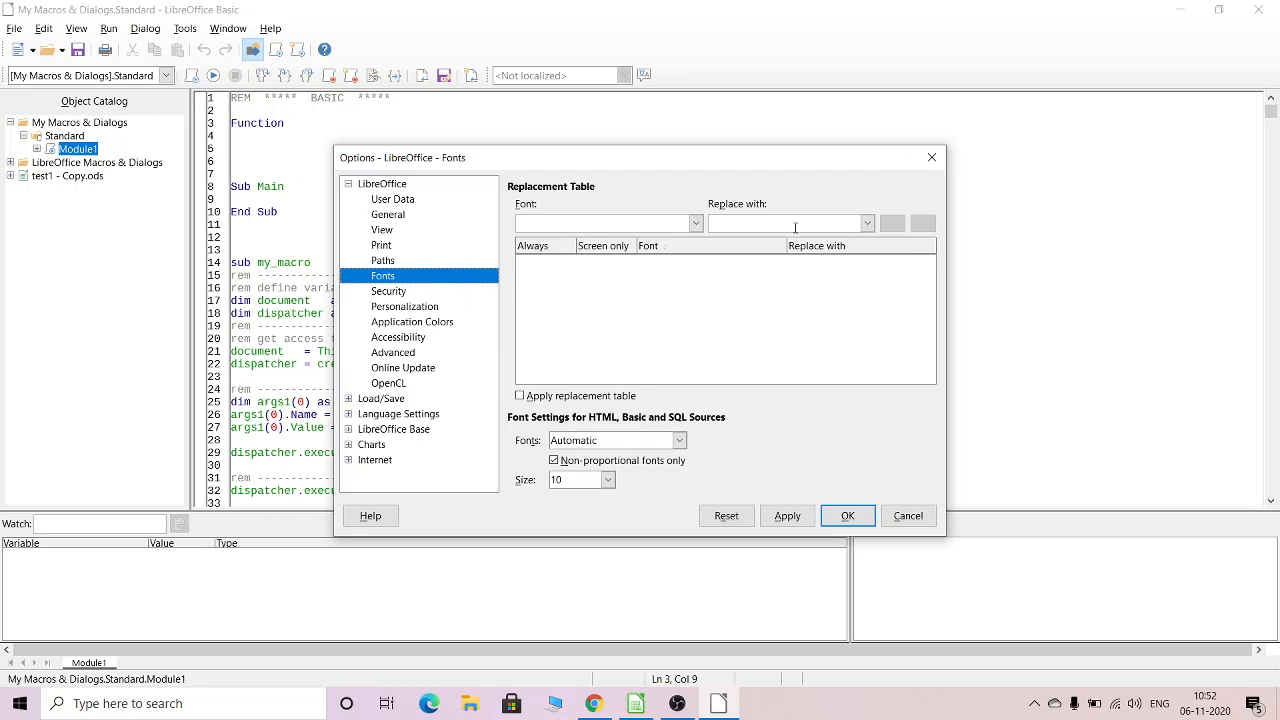
left_click(606, 480)
left_click(570, 241)
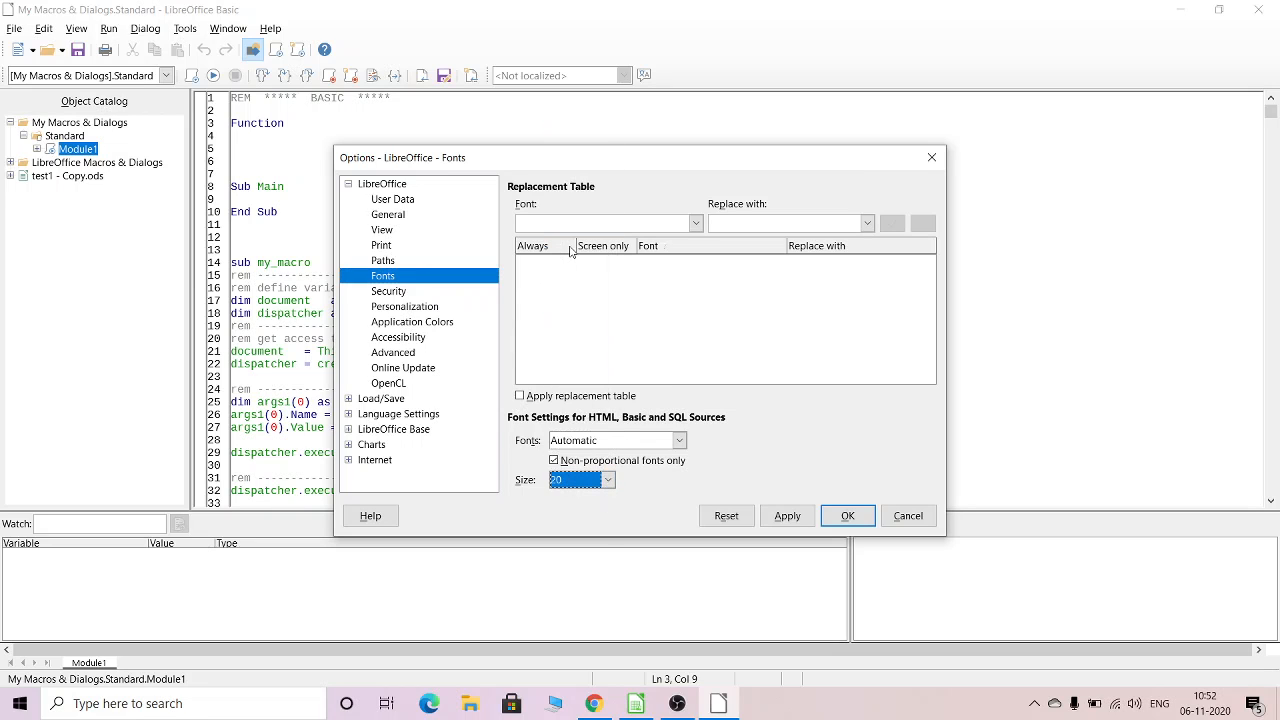
left_click(846, 515)
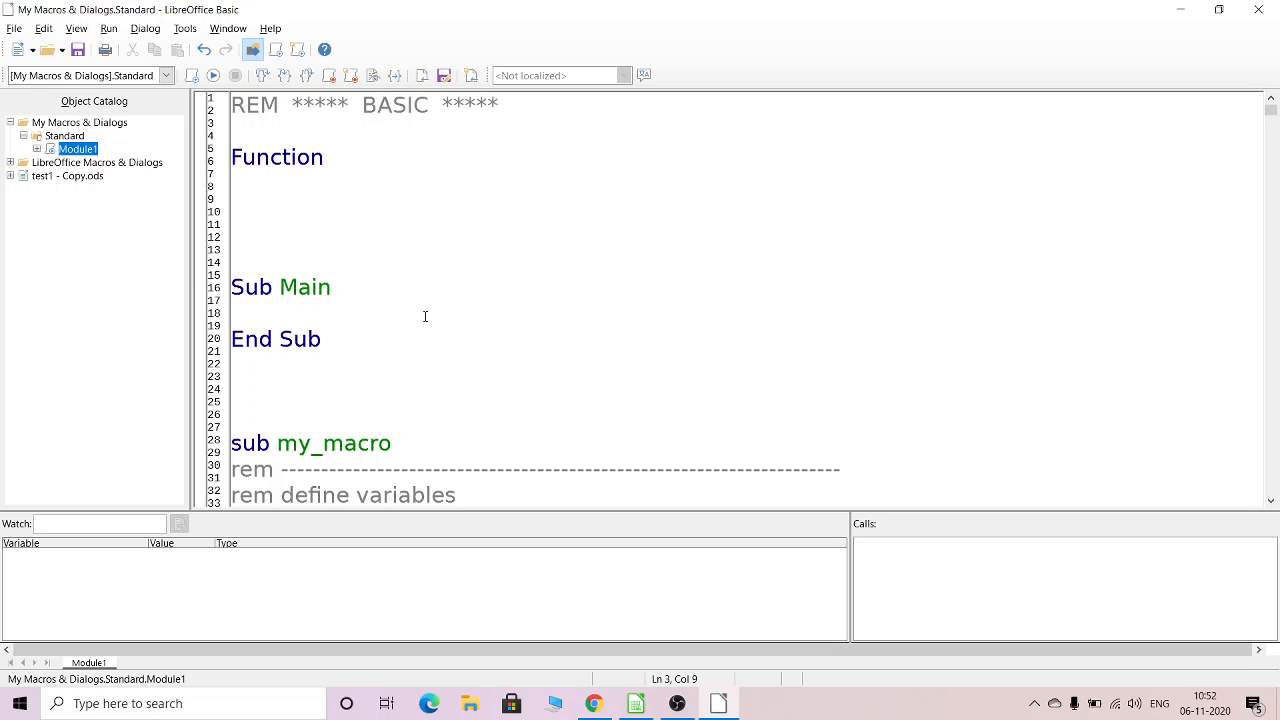
scroll(379, 347, "down", 1)
scroll(379, 347, "down", 13)
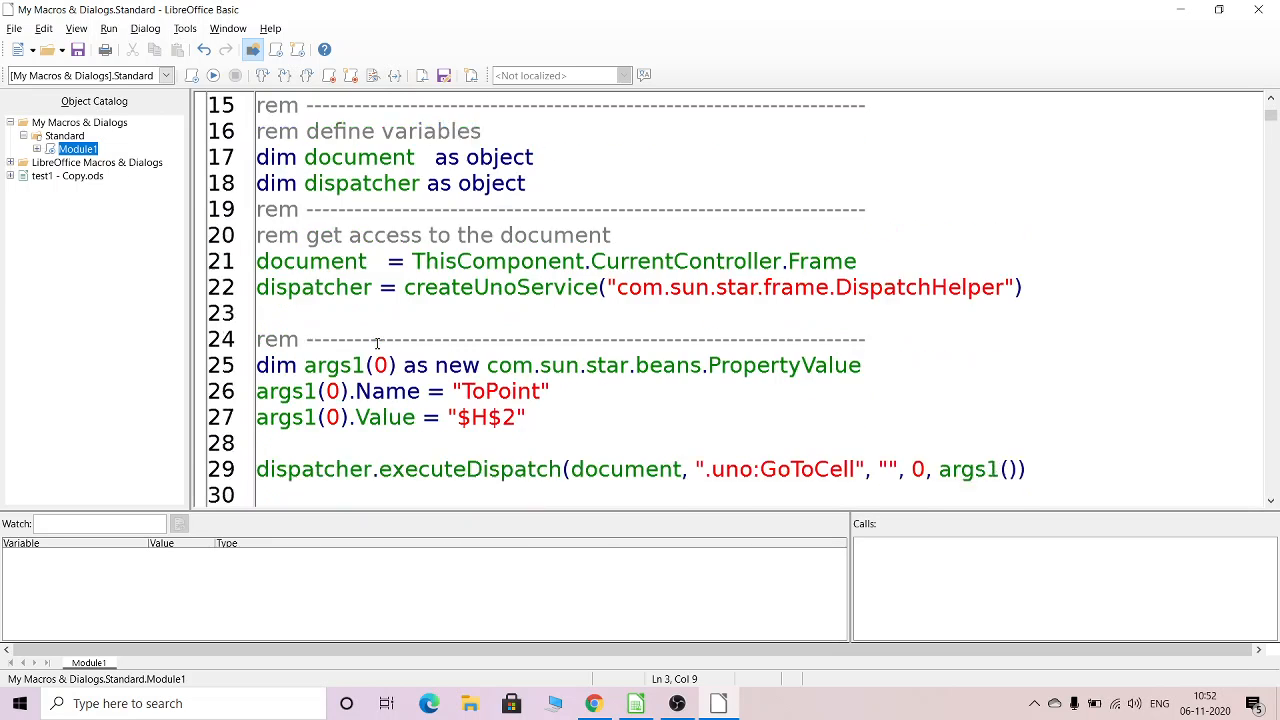
scroll(378, 342, "up", 14)
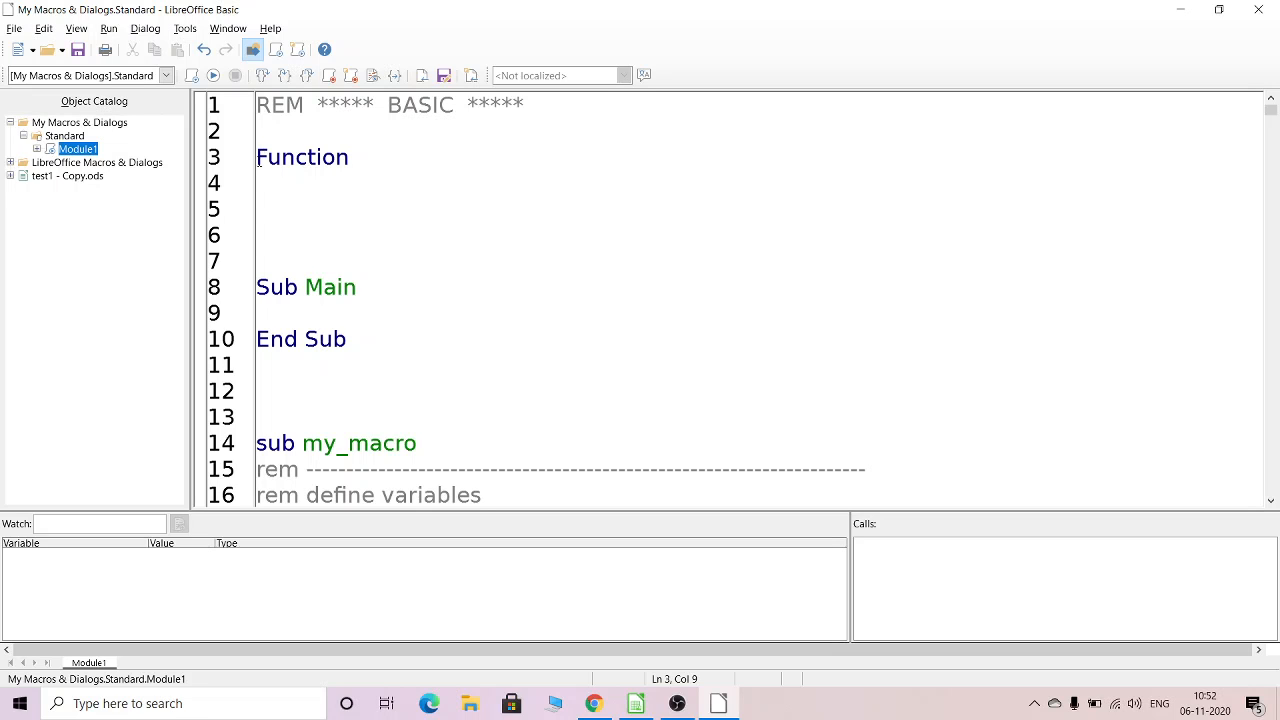
left_click(259, 105)
left_click_drag(262, 105, 526, 105)
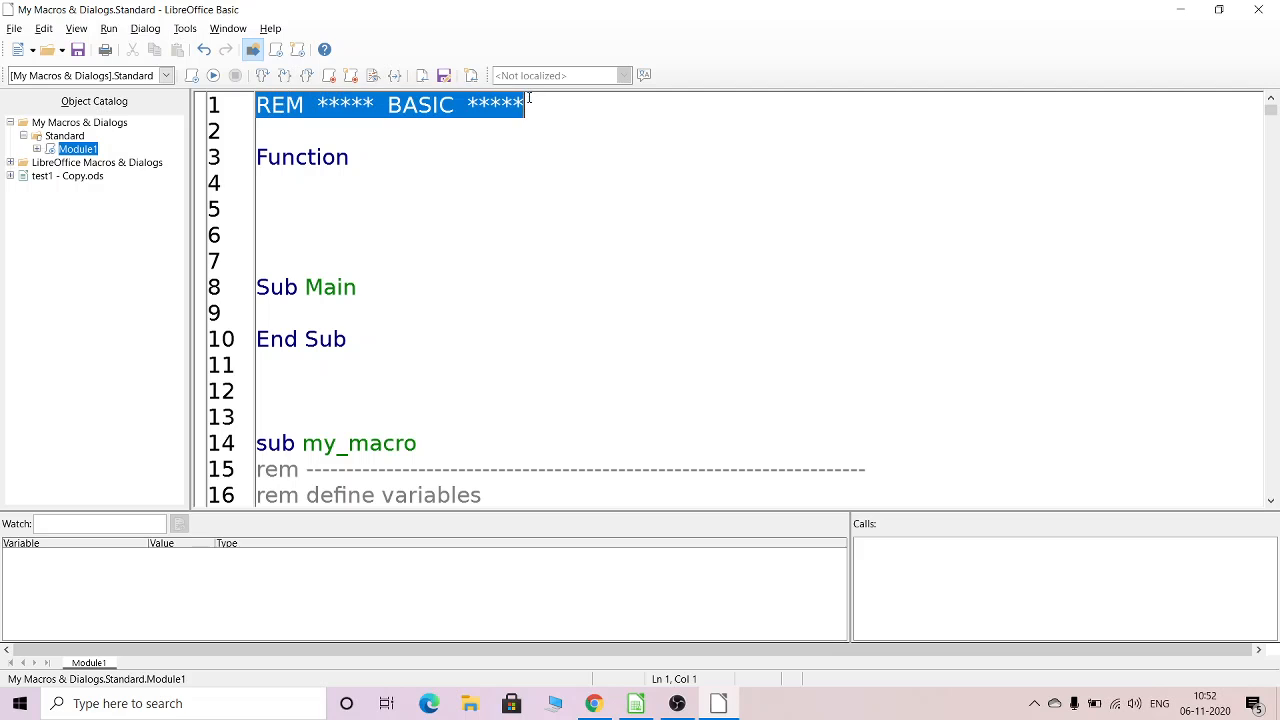
Step: Complete the function declaration on line 3 with the name myMessage and empty parentheses
left_click(337, 157)
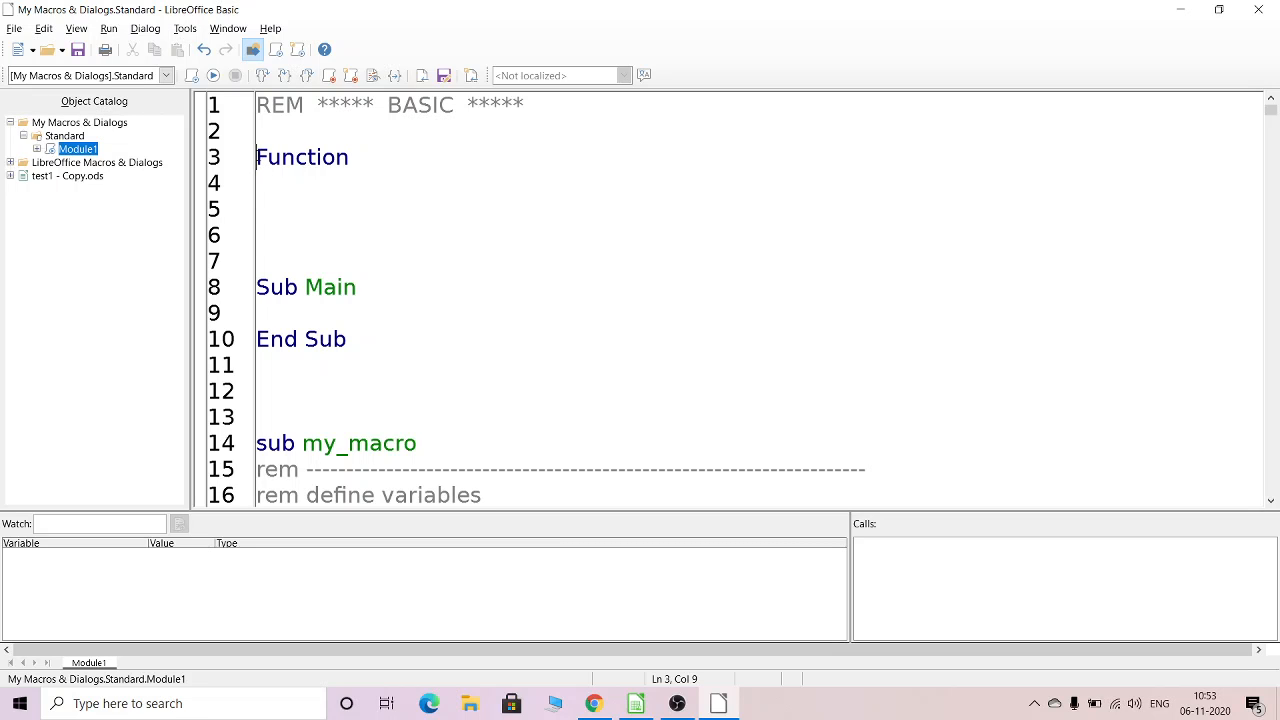
key("Home")
left_click(368, 161)
type("my")
type("_")
type("-")
type("_")
type("mes")
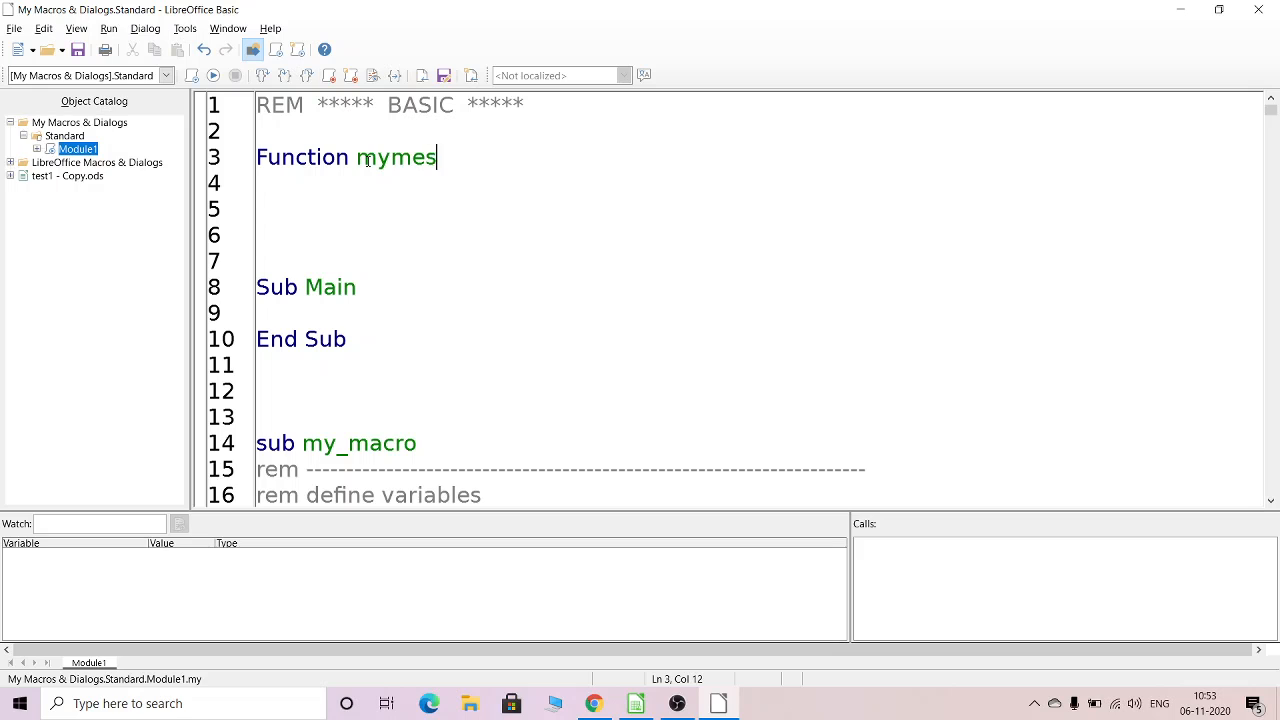
type("sage")
key("BackSpace")
key("BackSpace")
key("BackSpace")
key("BackSpace")
key("BackSpace")
key("BackSpace")
key("BackSpace")
type("Mew")
key("BackSpace")
type("sage")
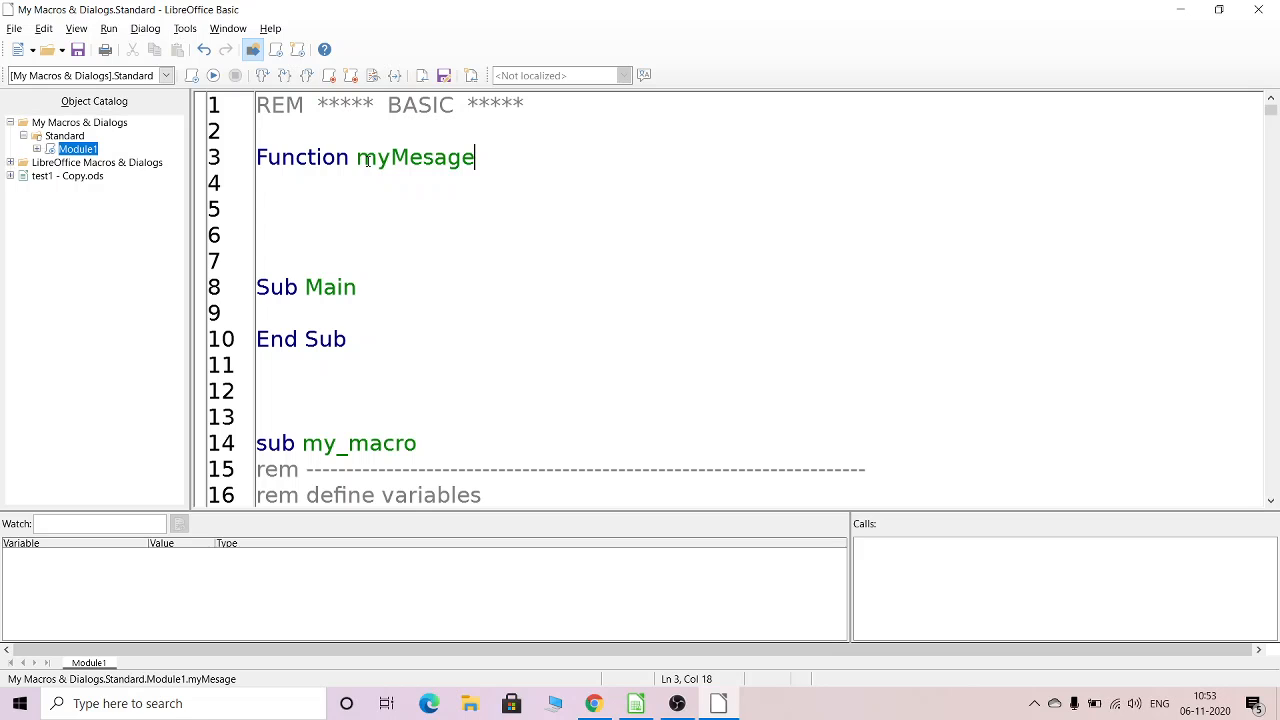
key("BackSpace")
key("BackSpace")
key("BackSpace")
type("sage()")
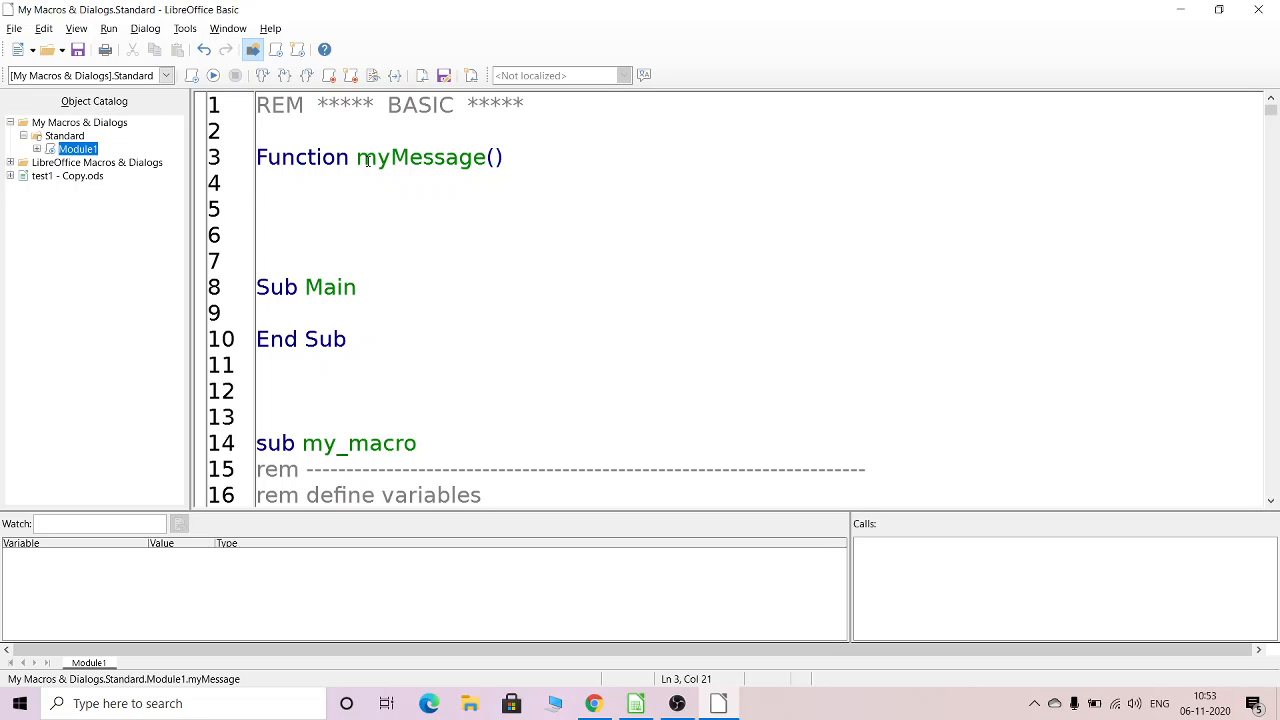
Step: Close myMessage with End Function and add the body line myMessage() = "Hello World" inside it
key("Return")
type("End ")
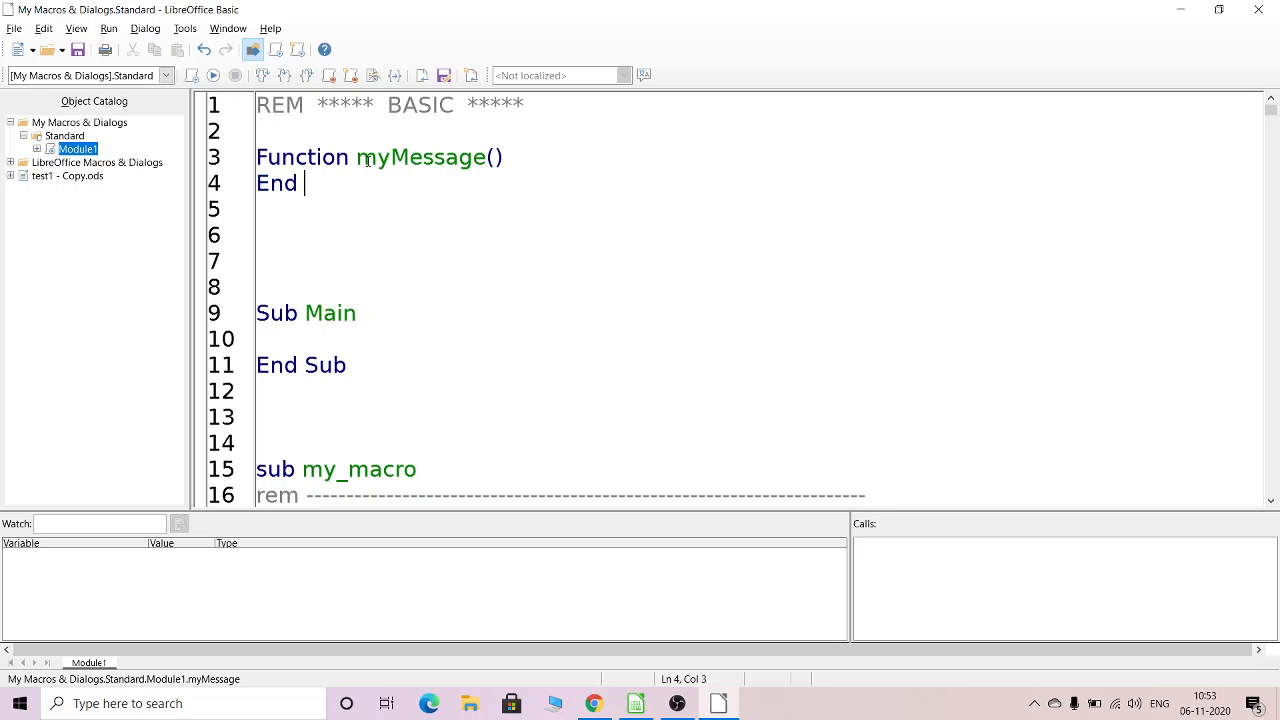
type("Function")
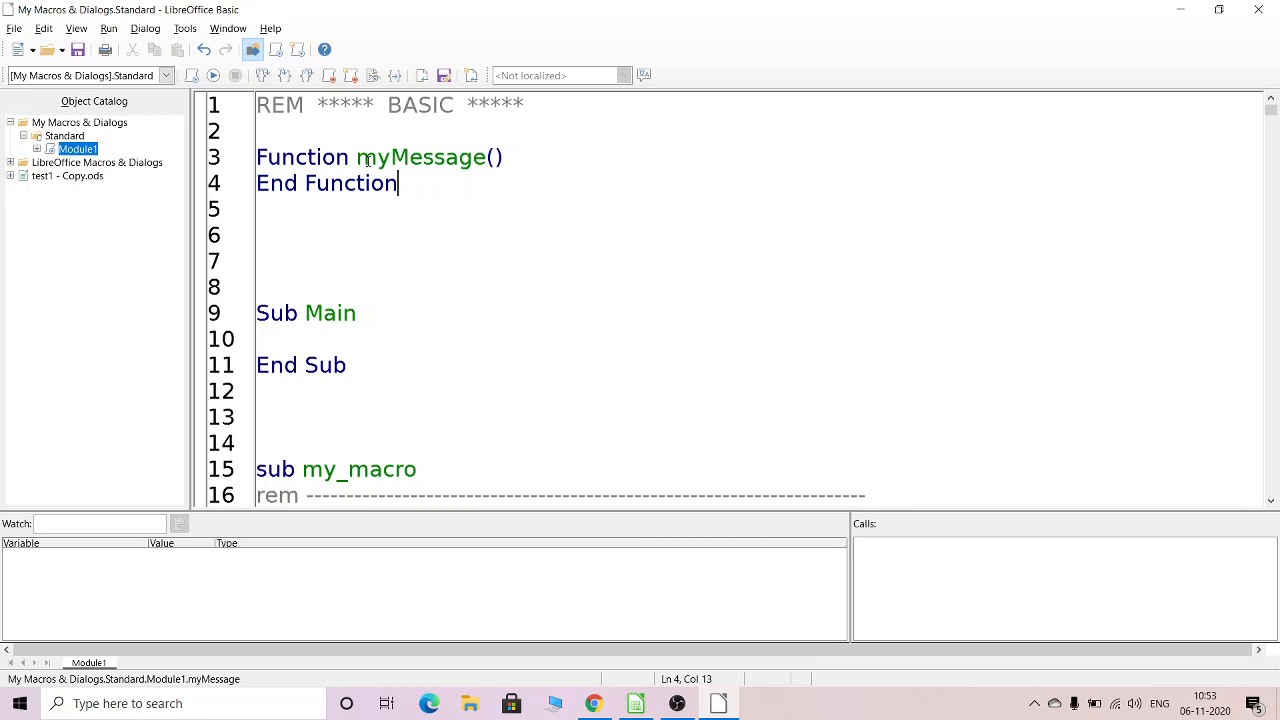
left_click(532, 153)
key("Return")
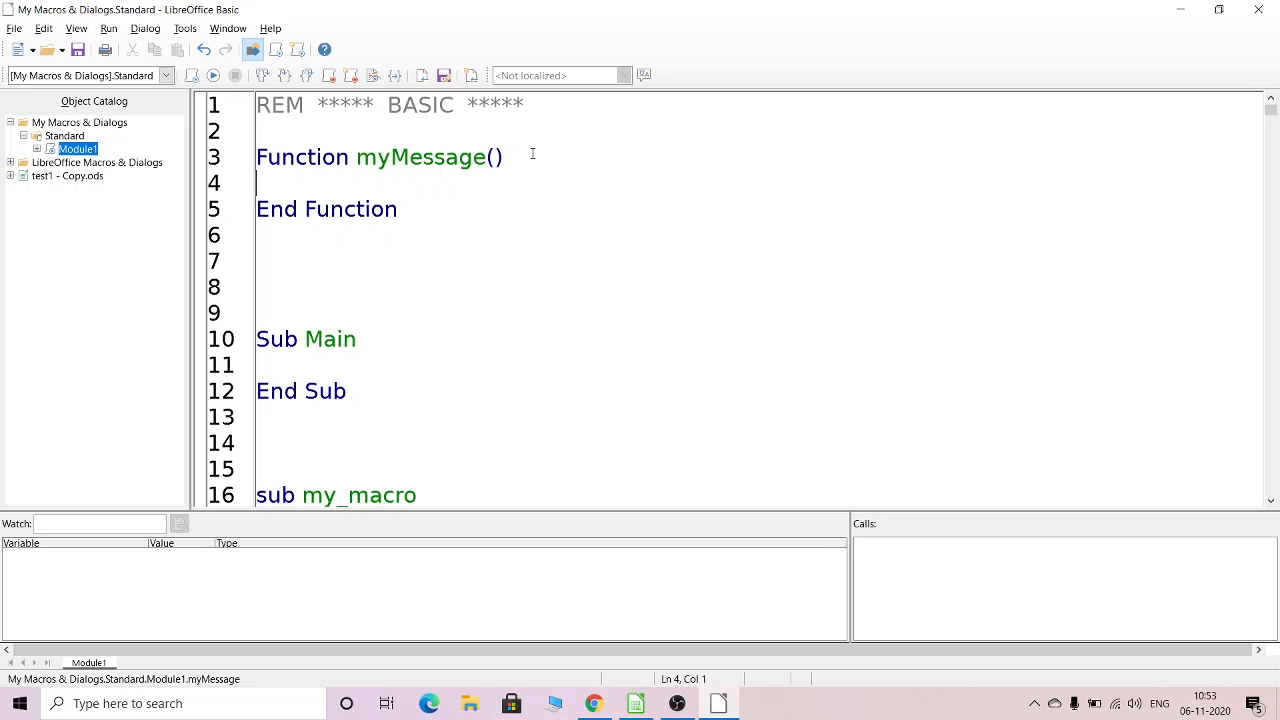
type("myMessag")
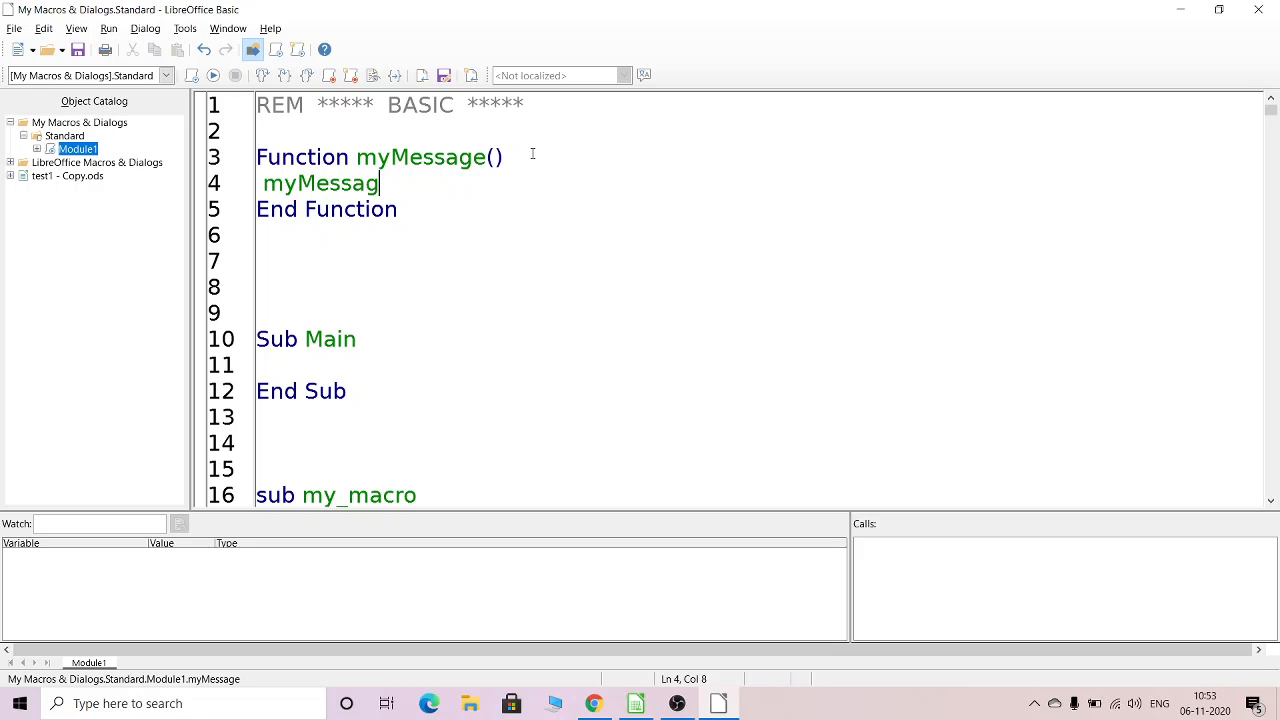
type("e() = \"Hello World\"")
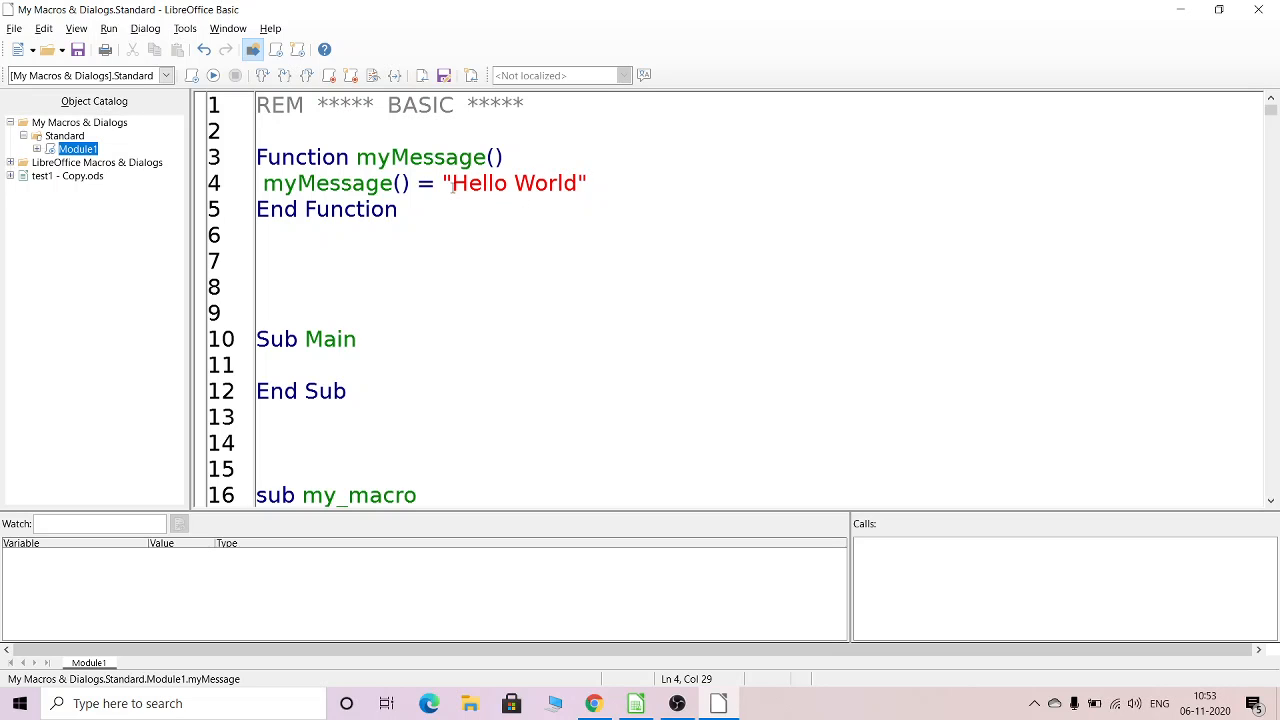
Step: Highlight the Hello World text in the myMessage assignment and save the module
left_click_drag(456, 183, 601, 183)
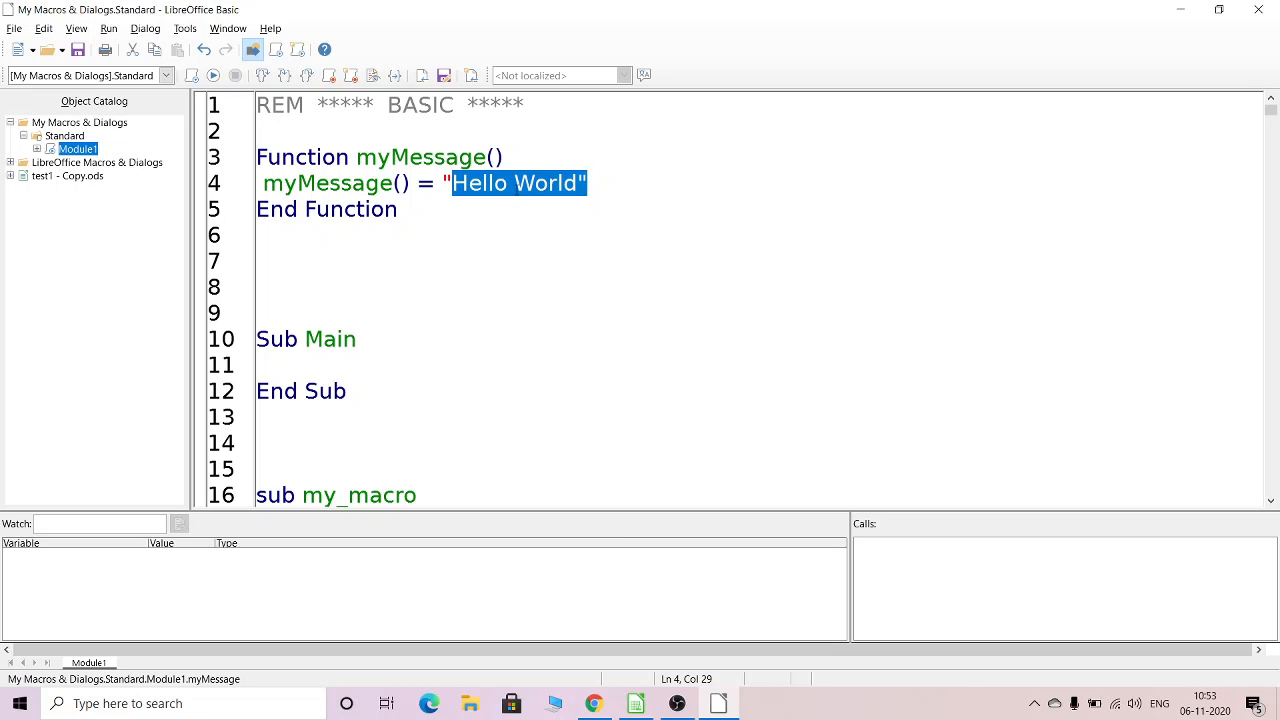
left_click(512, 183)
left_click_drag(452, 183, 578, 183)
left_click(83, 53)
Step: Switch to the test1 - Copy.ods spreadsheet and enter =myMessage() in cell E12 of sheet Class X-C
left_click(636, 705)
left_click(622, 418)
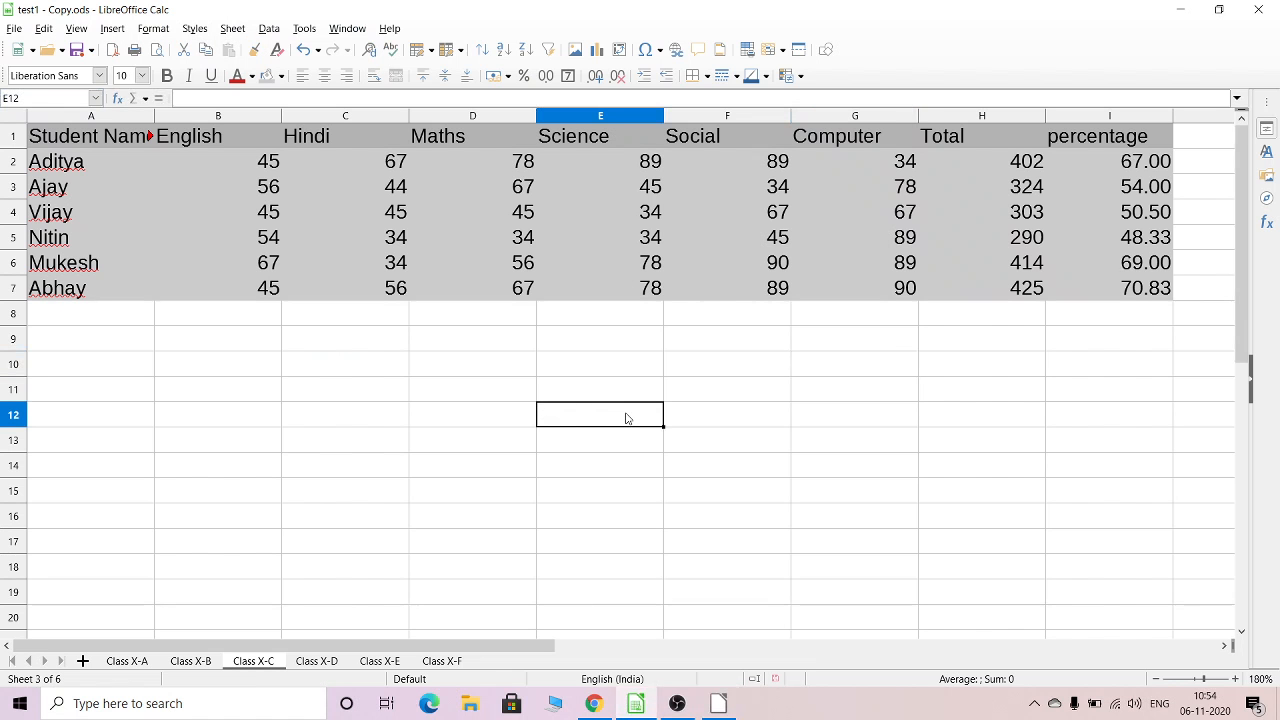
type("=my")
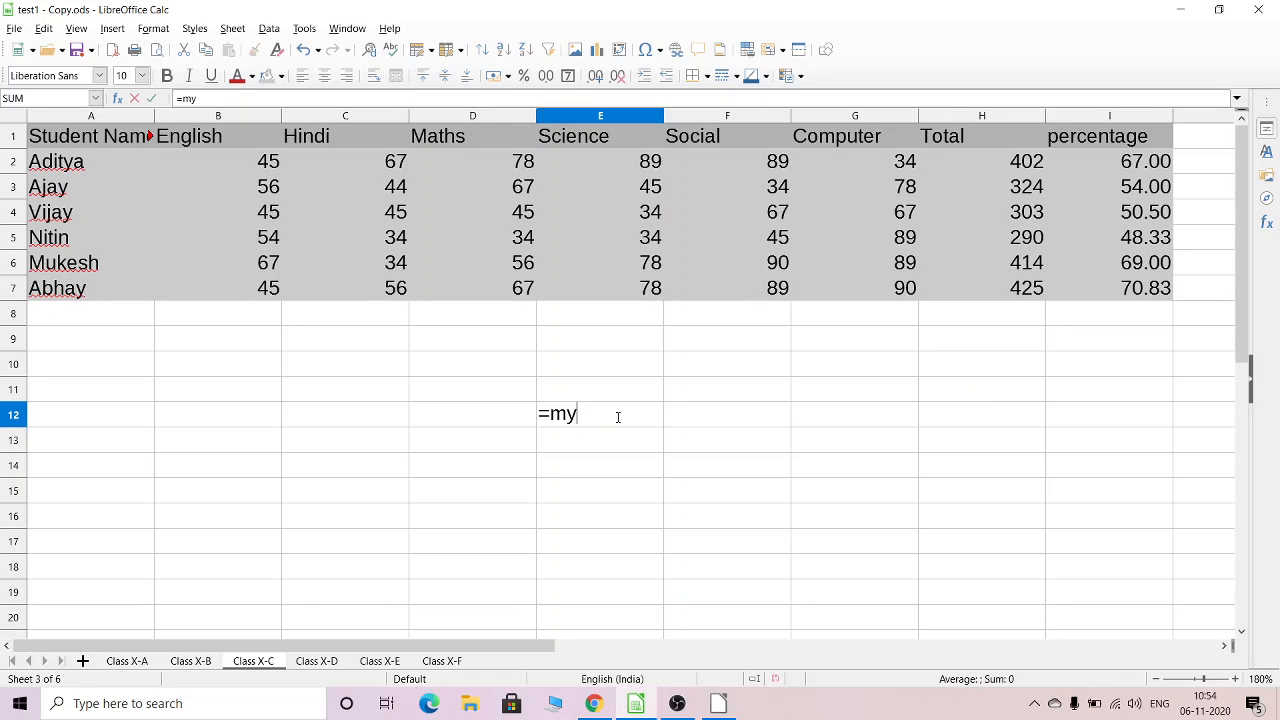
type("Message()")
key("Return")
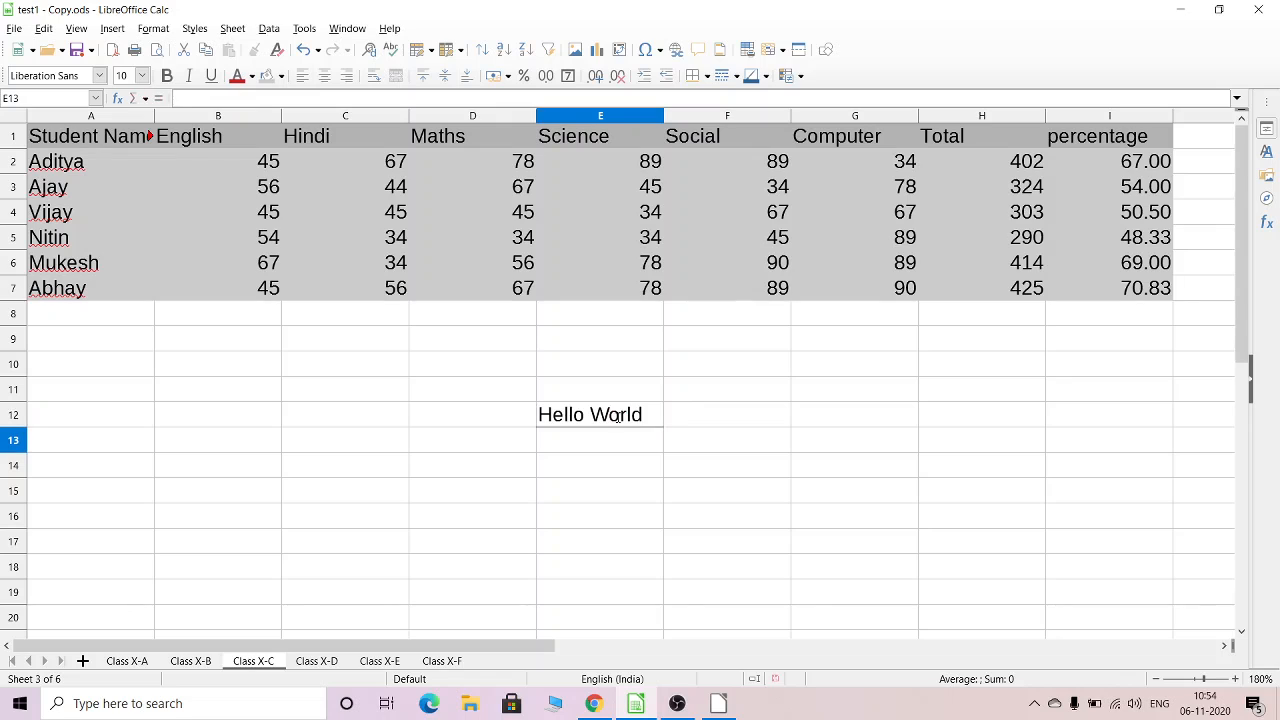
Step: Compare the formula and result in cell E12 with the myMessage code in the Basic editor
left_click(610, 416)
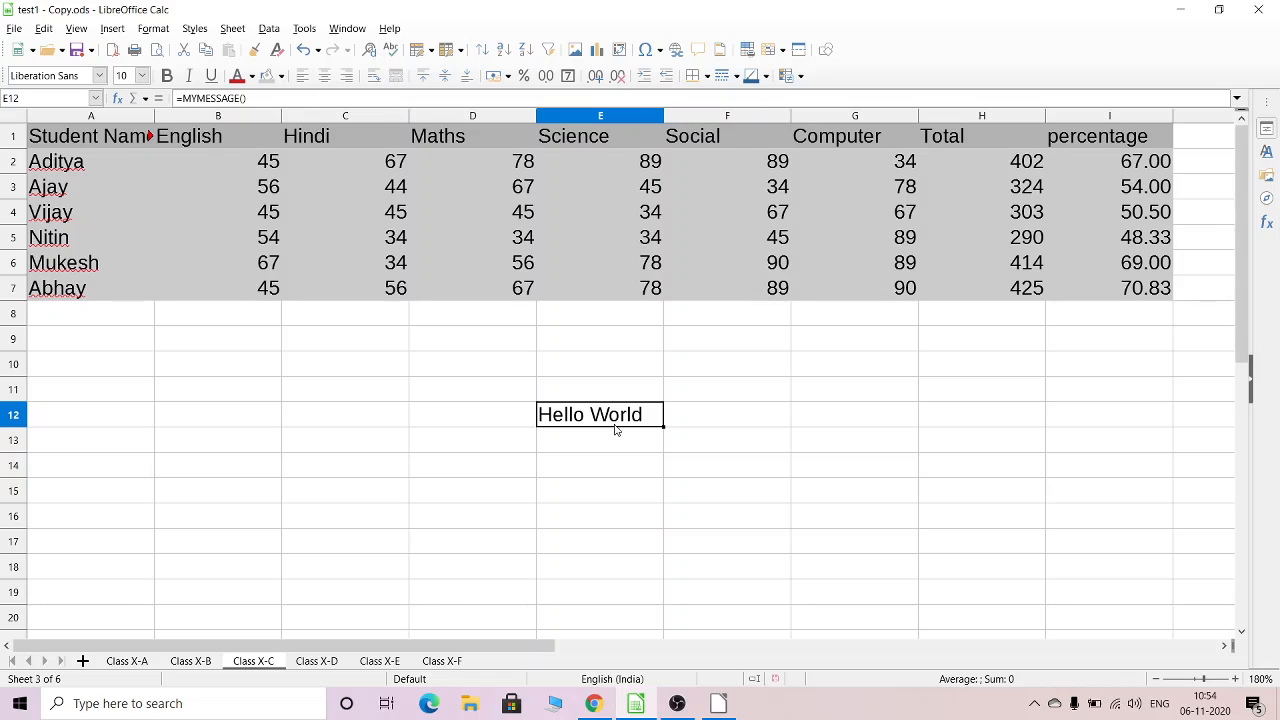
left_click(718, 703)
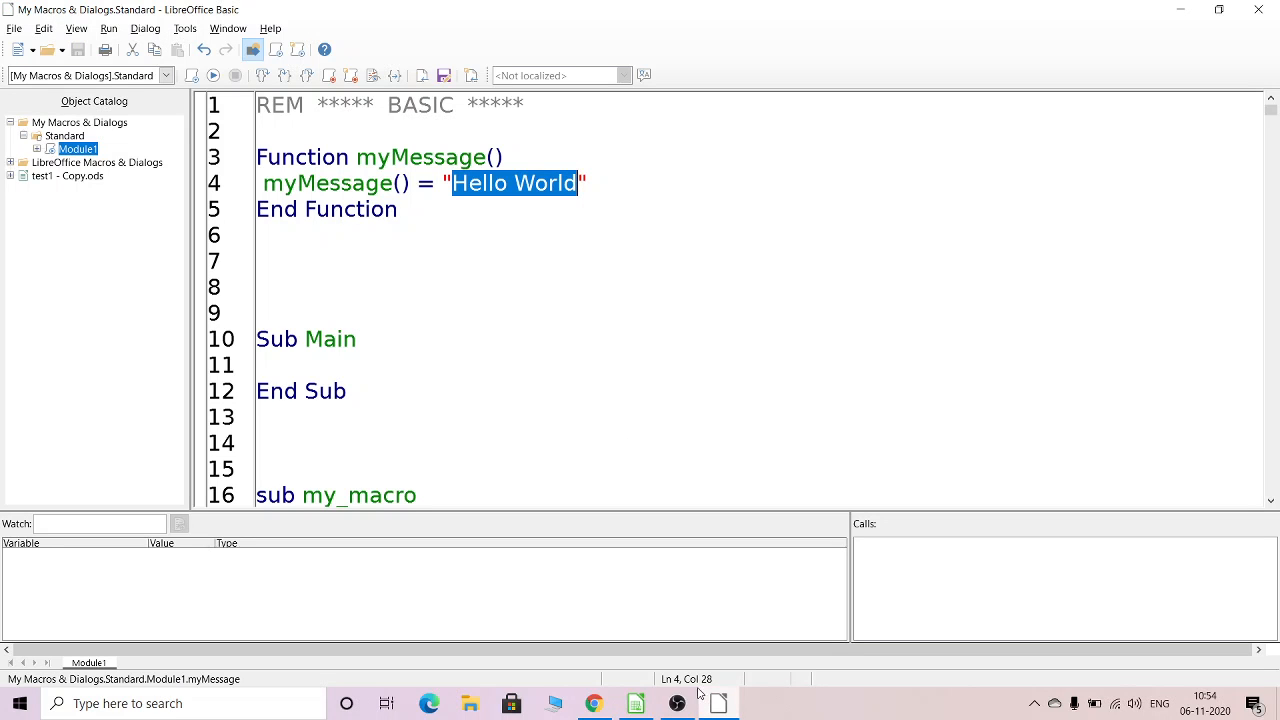
mouse_move(636, 703)
left_click(644, 708)
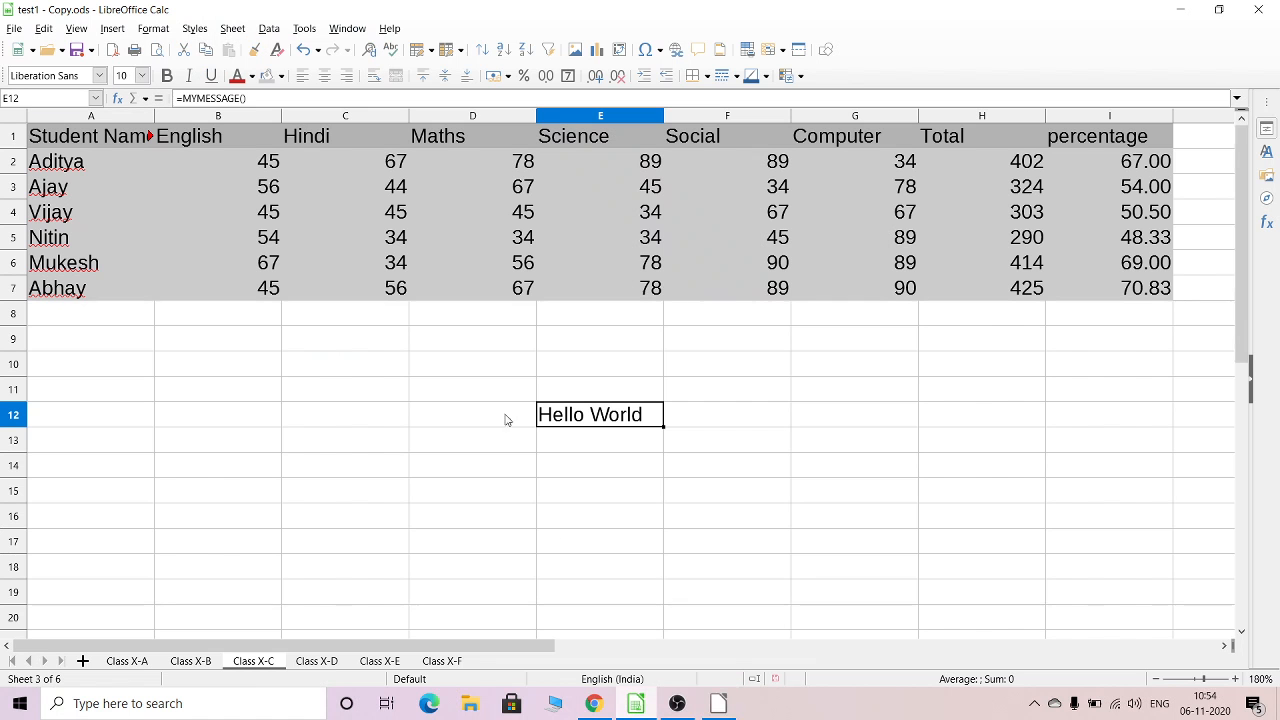
left_click(600, 443)
left_click(596, 420)
Step: Return to the Basic editor and declare Function square(Optional x) with its End Function below myMessage, leaving a blank line between them
left_click(730, 705)
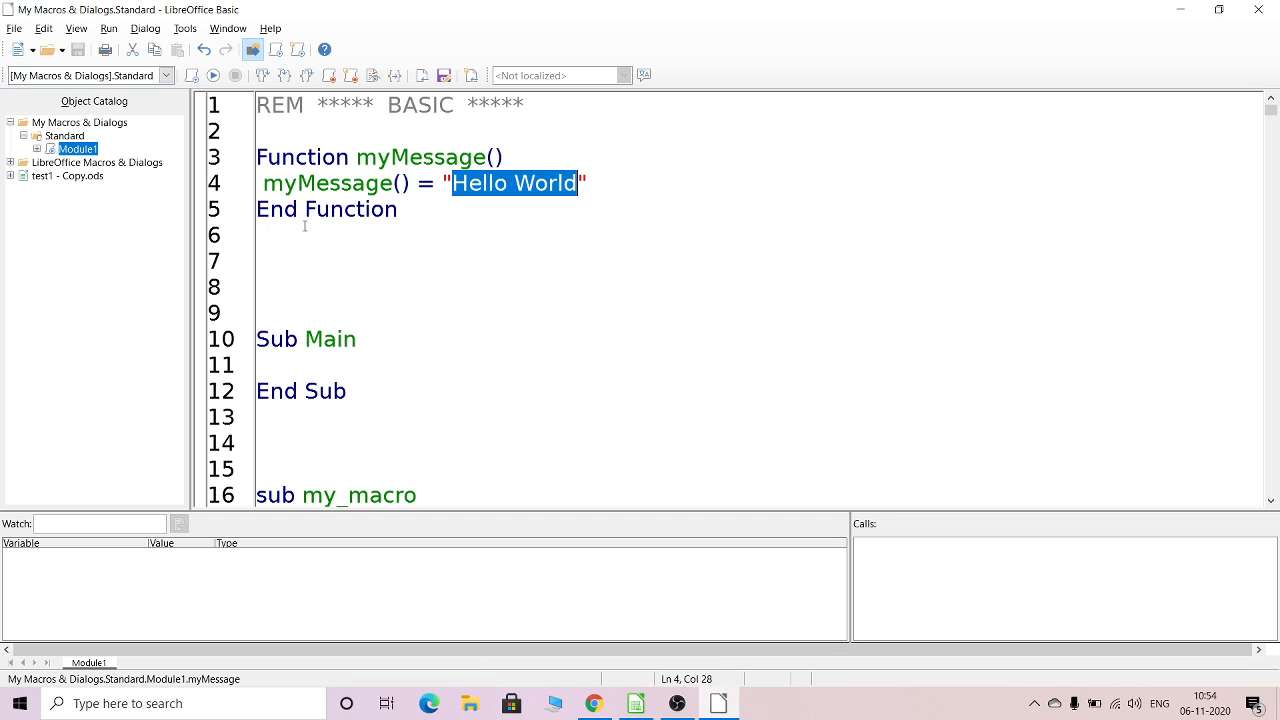
left_click(380, 238)
key("Return")
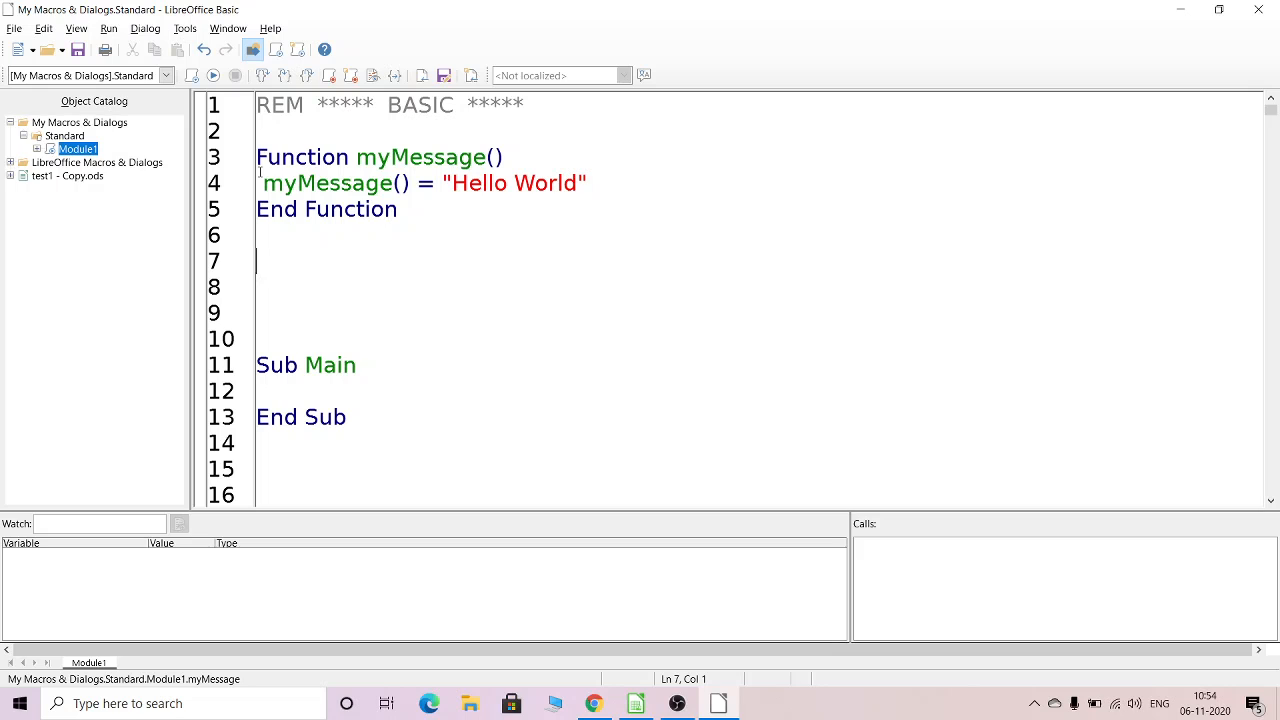
left_click_drag(256, 209, 424, 208)
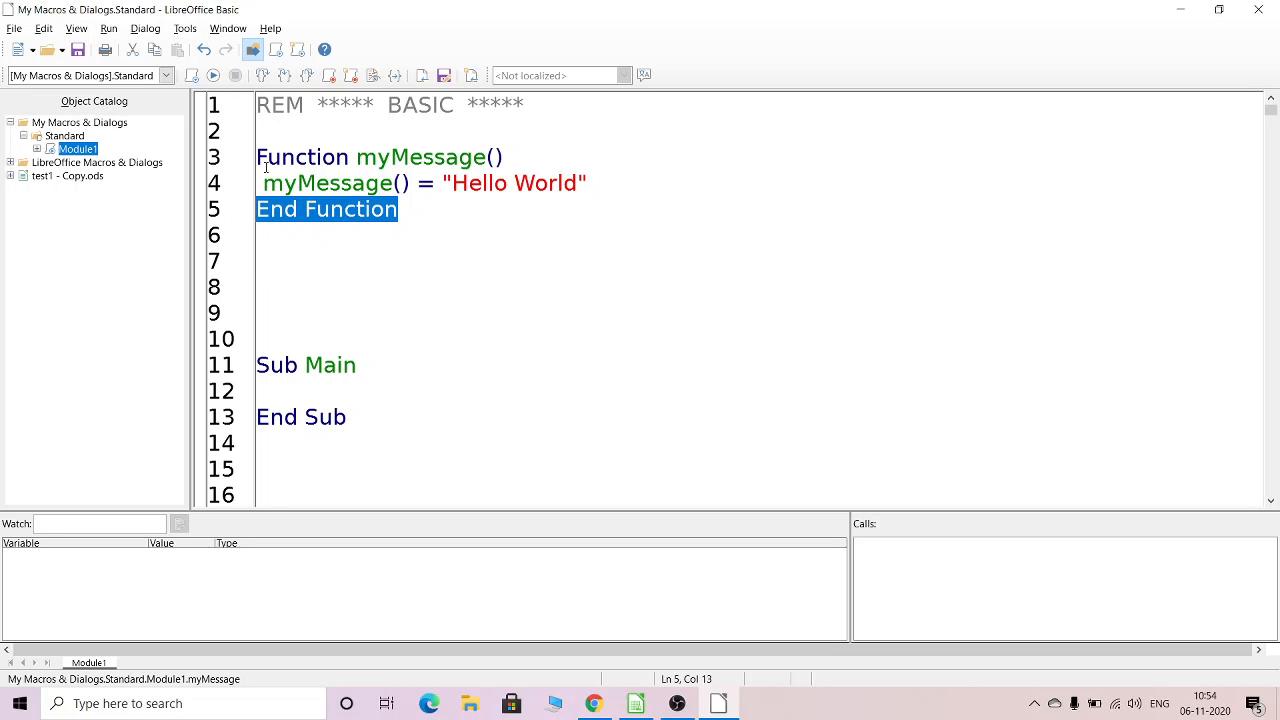
left_click(300, 266)
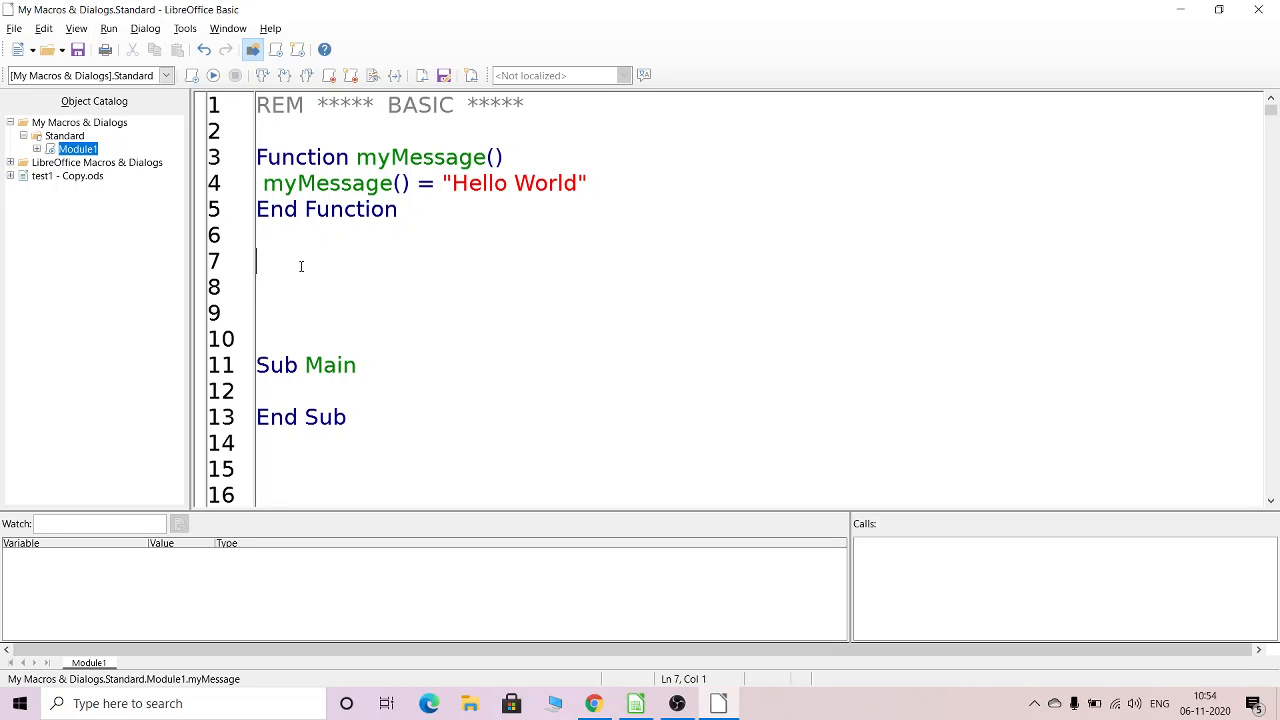
type("Function sqau")
key("BackSpace")
key("BackSpace")
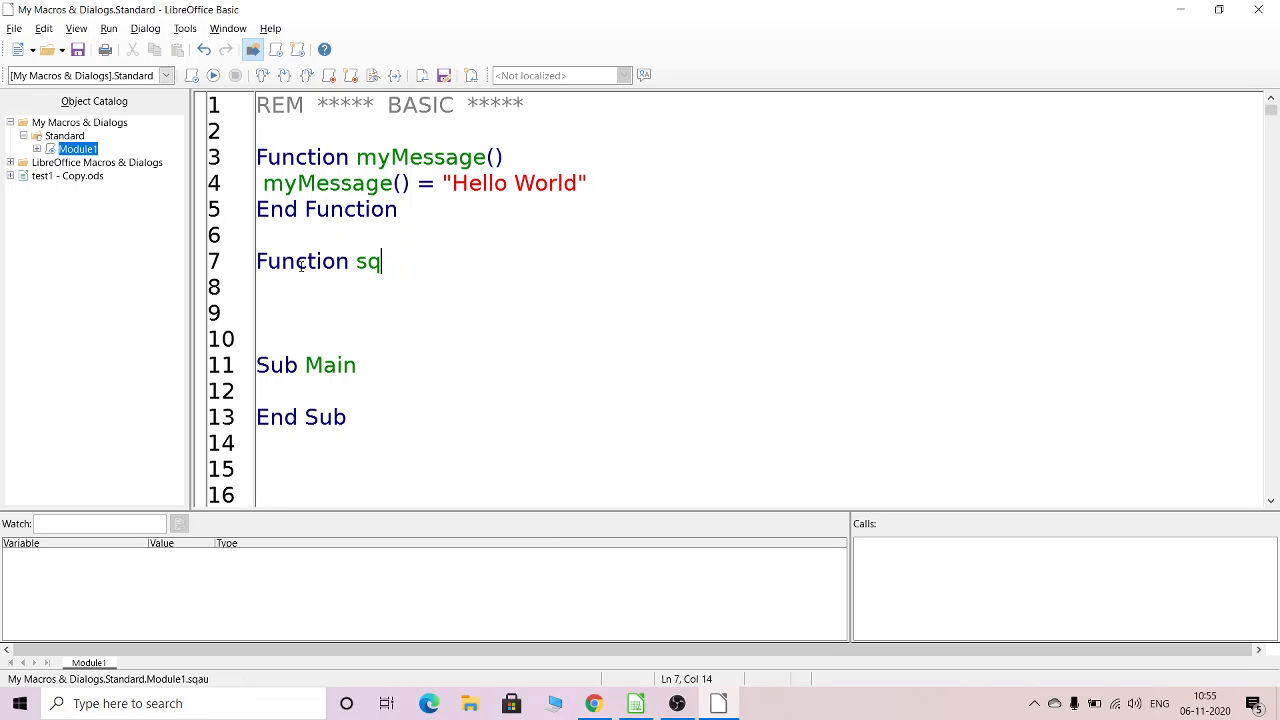
type("uare(Optional ")
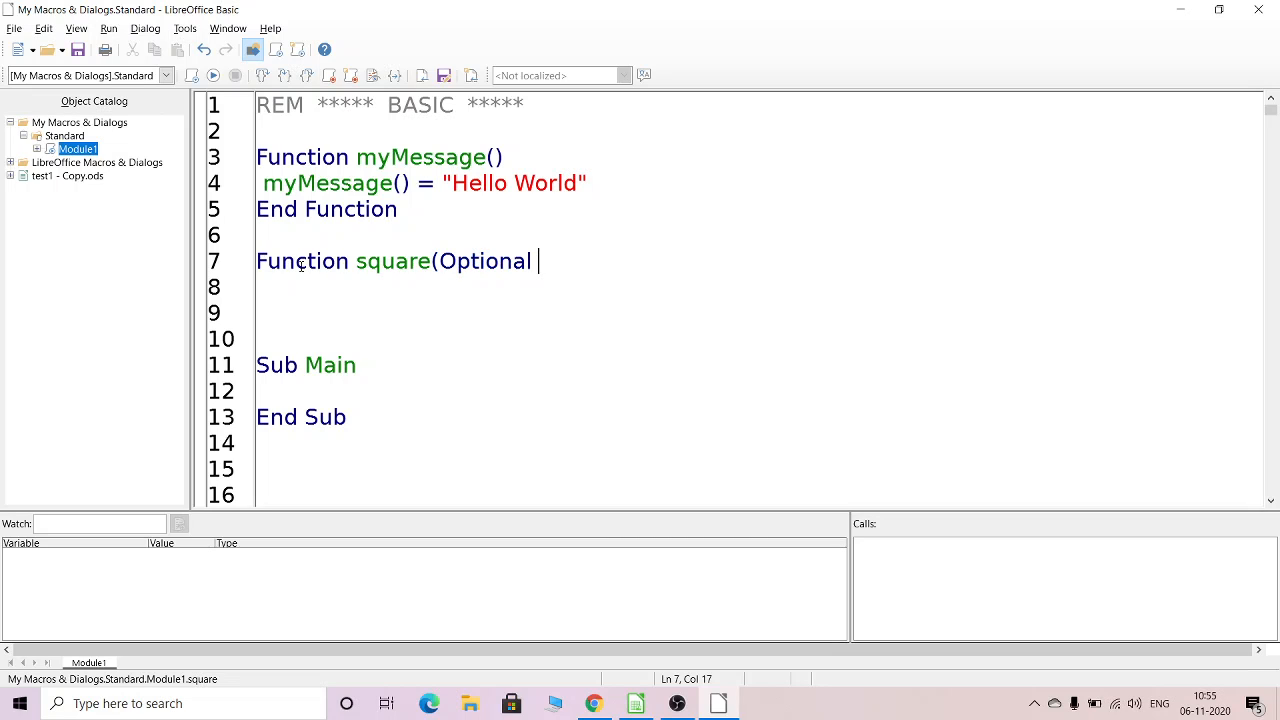
type("x)")
key("Return")
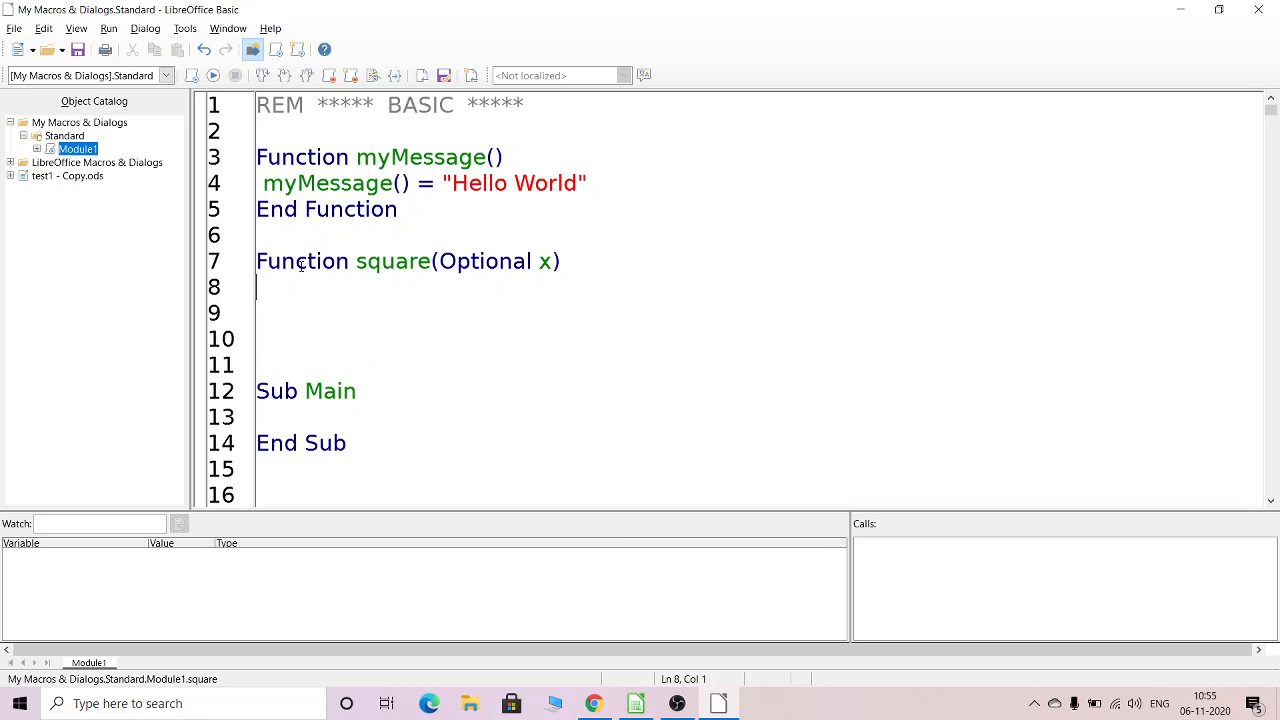
type("End Function")
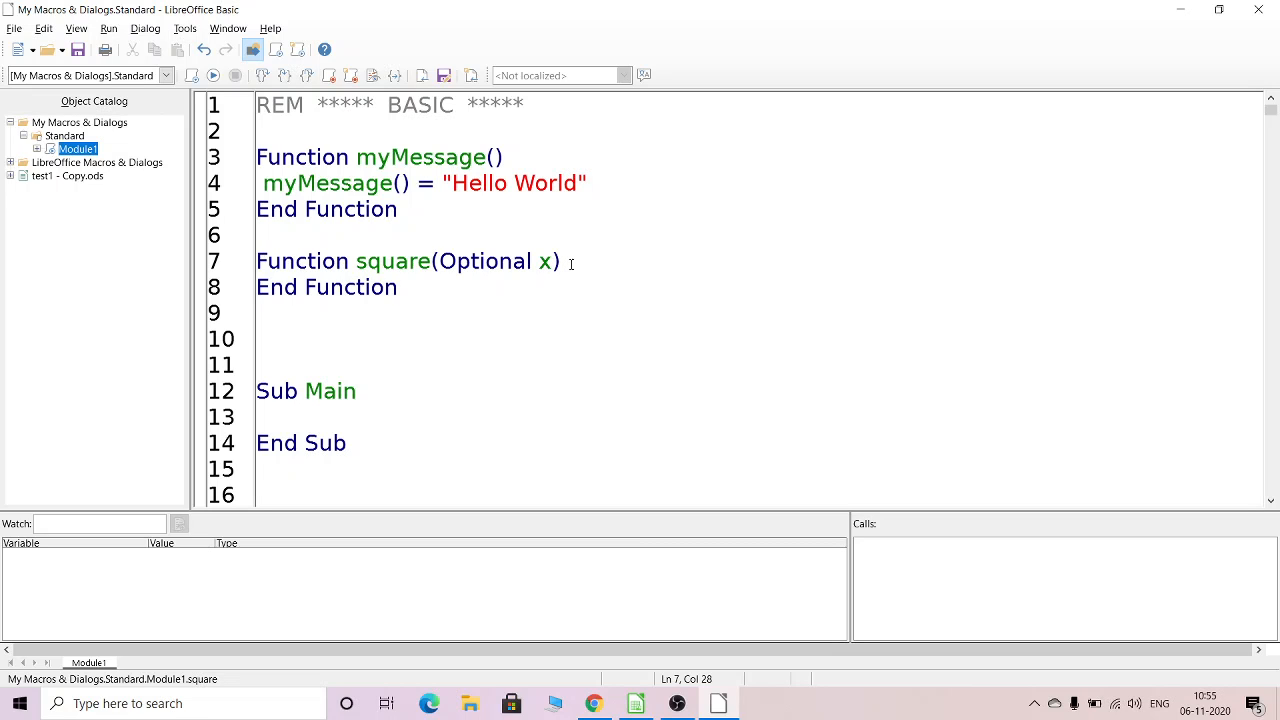
Step: Add the body line square = x * x to the square function and highlight its parameter x
key("Return")
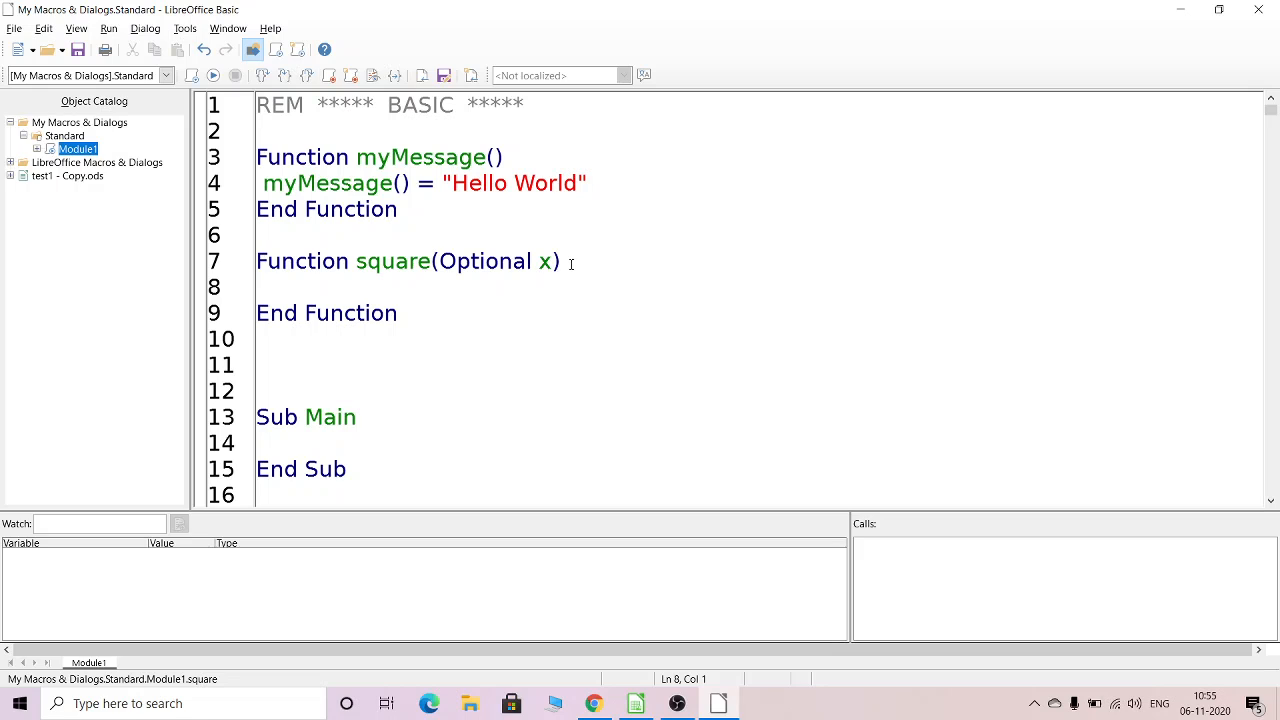
type("squ")
type("are")
type("()")
key("BackSpace")
key("BackSpace")
type("= ")
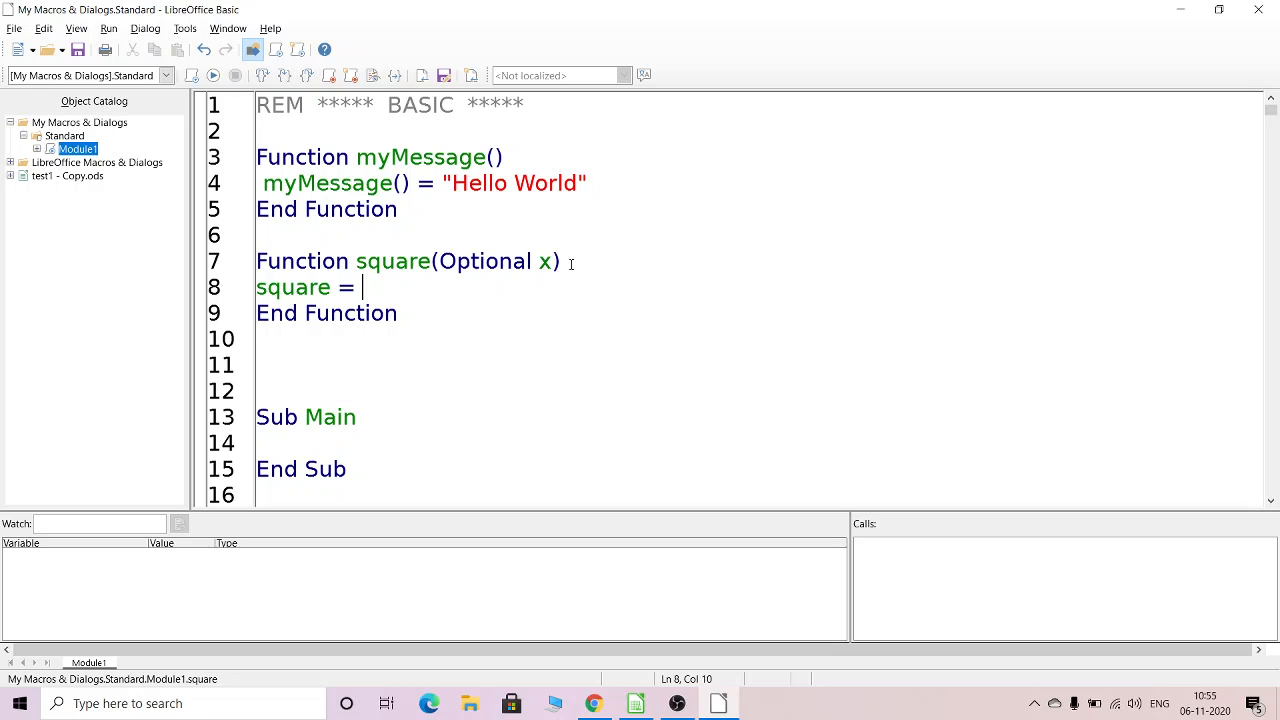
type("x * x")
left_click(547, 262)
key("shift+Right")
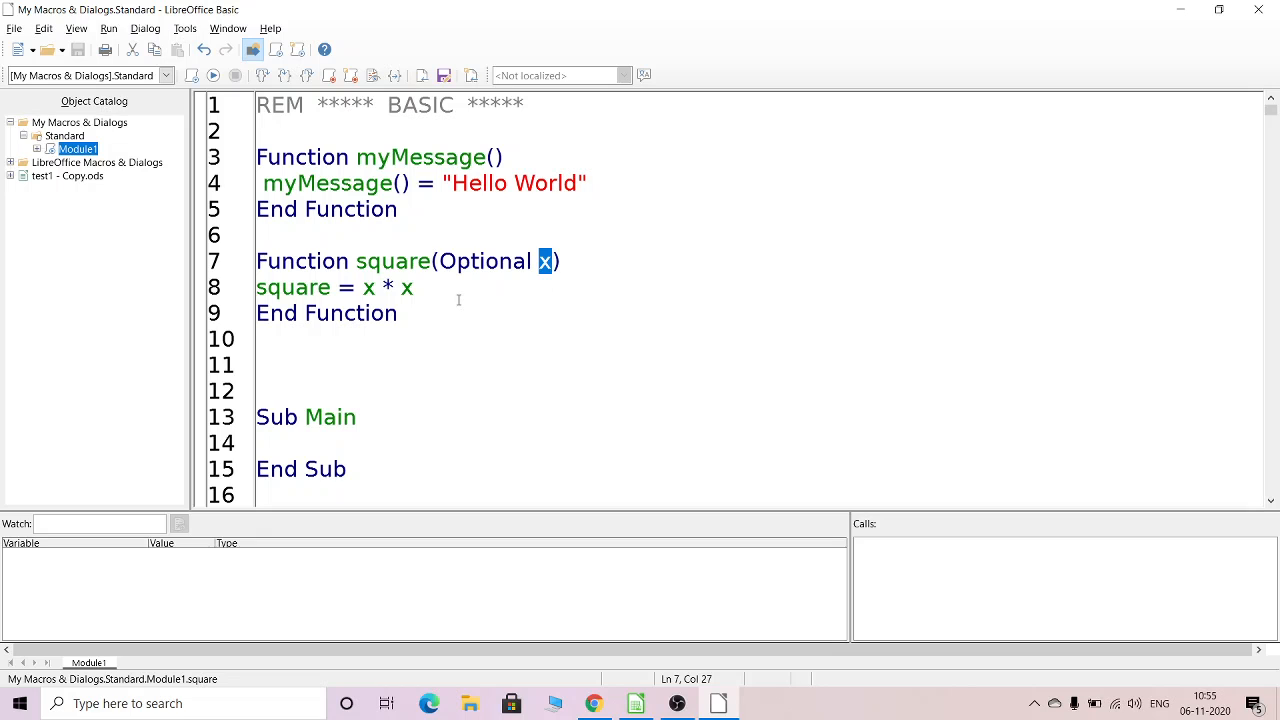
Step: Switch to the test1 - Copy.ods spreadsheet and enter =square(2) in cell F12 of sheet Class X-C
left_click(645, 705)
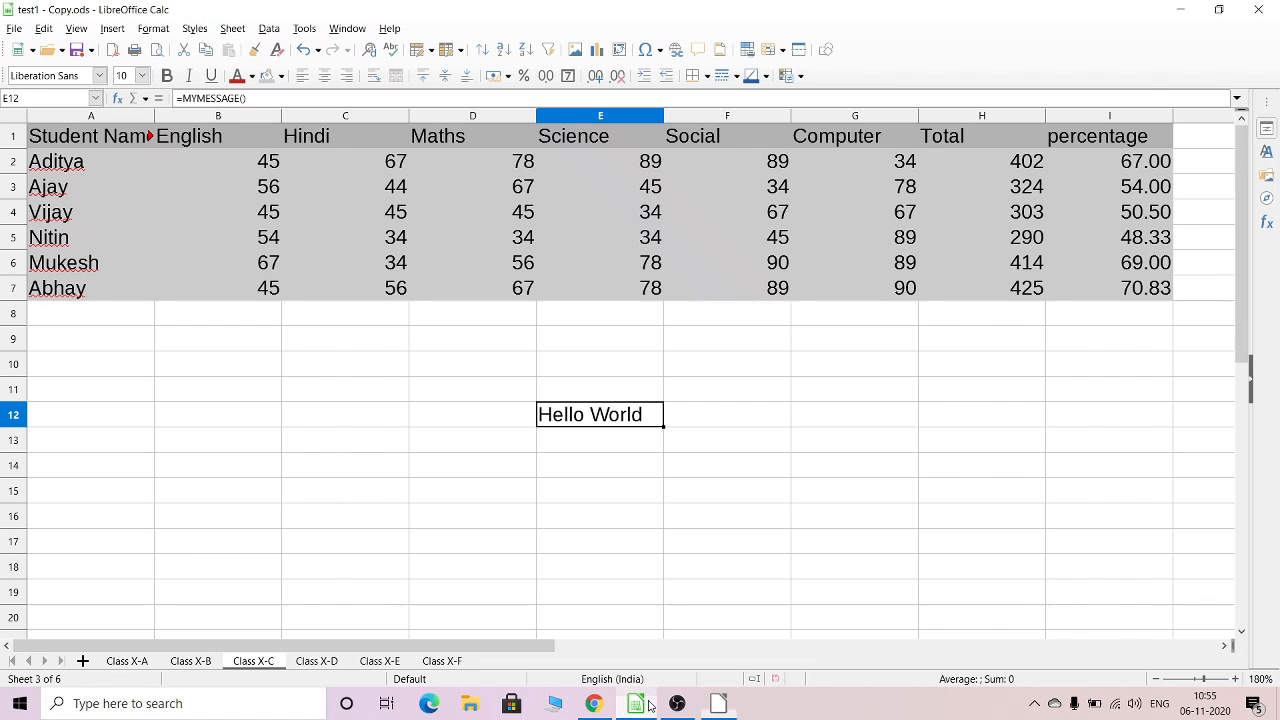
left_click(724, 420)
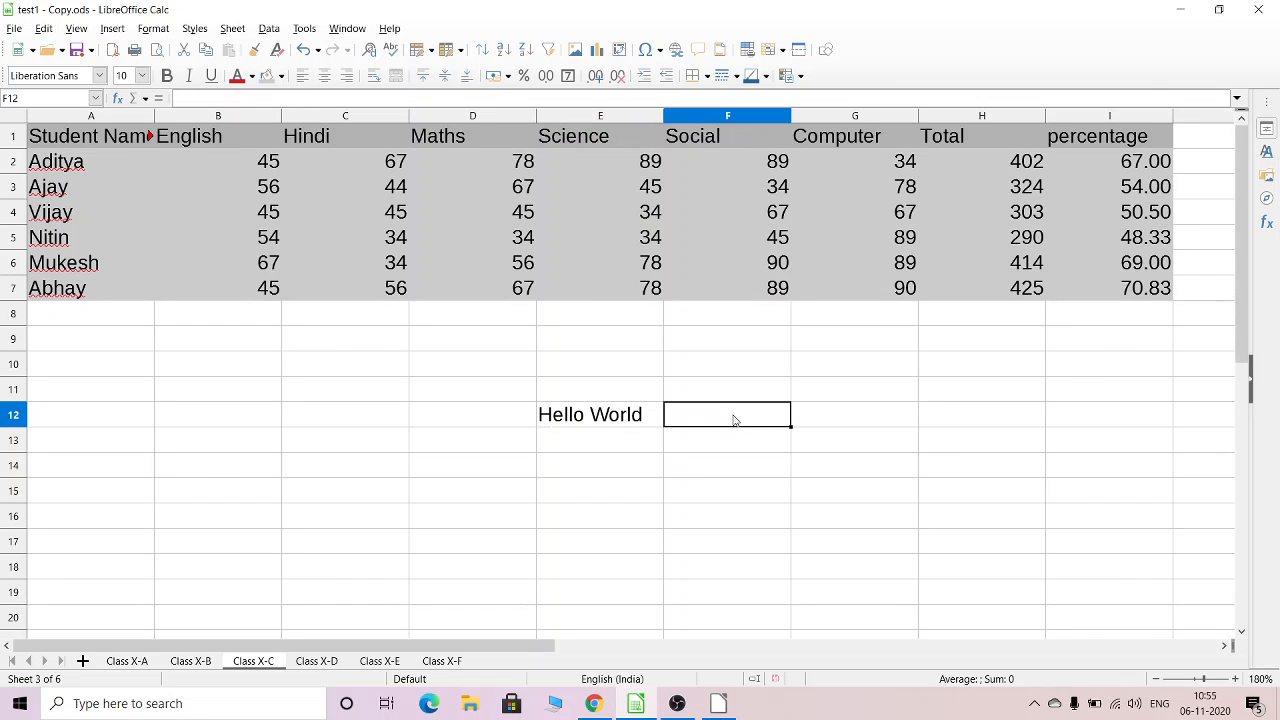
type("=")
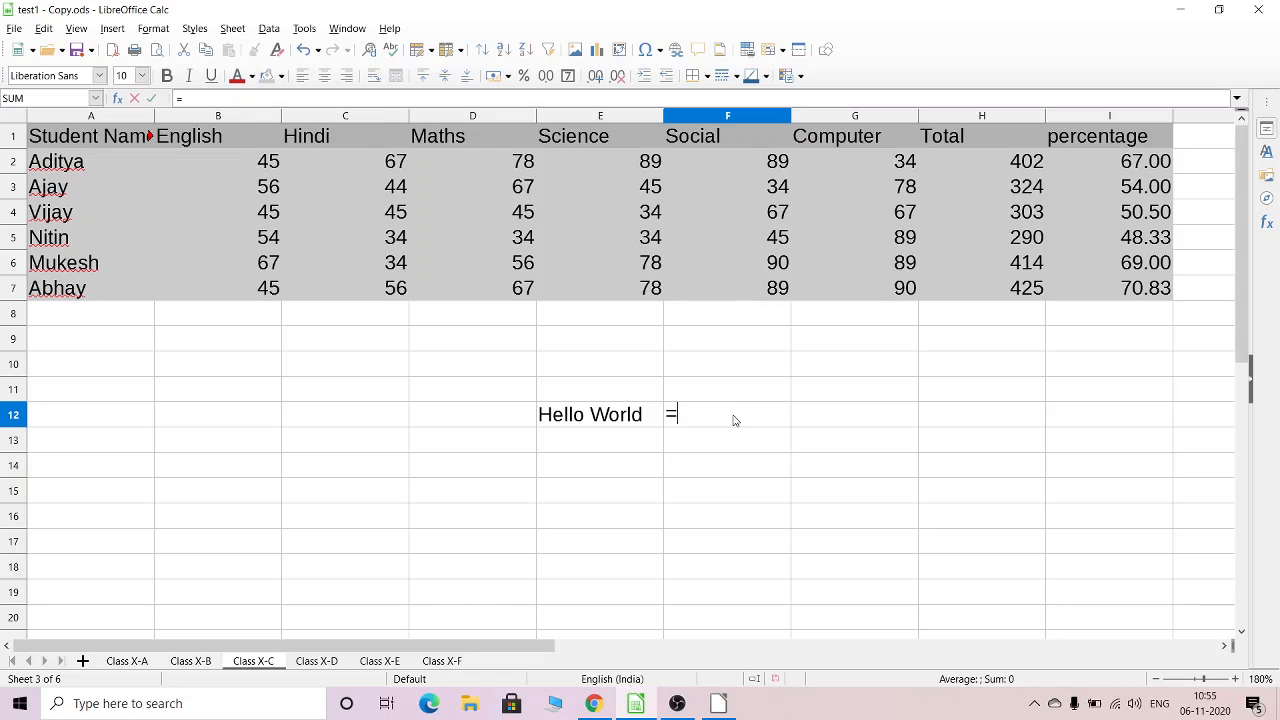
type("square(2)")
key("Return")
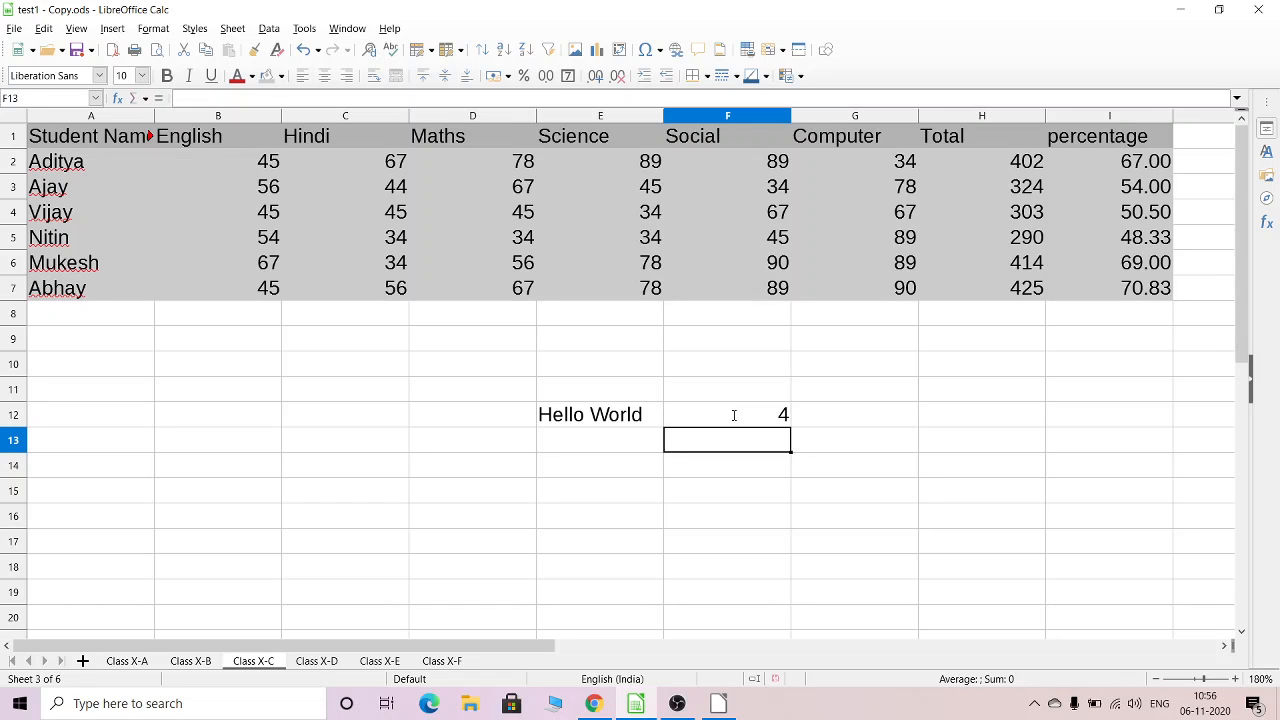
left_click(734, 415)
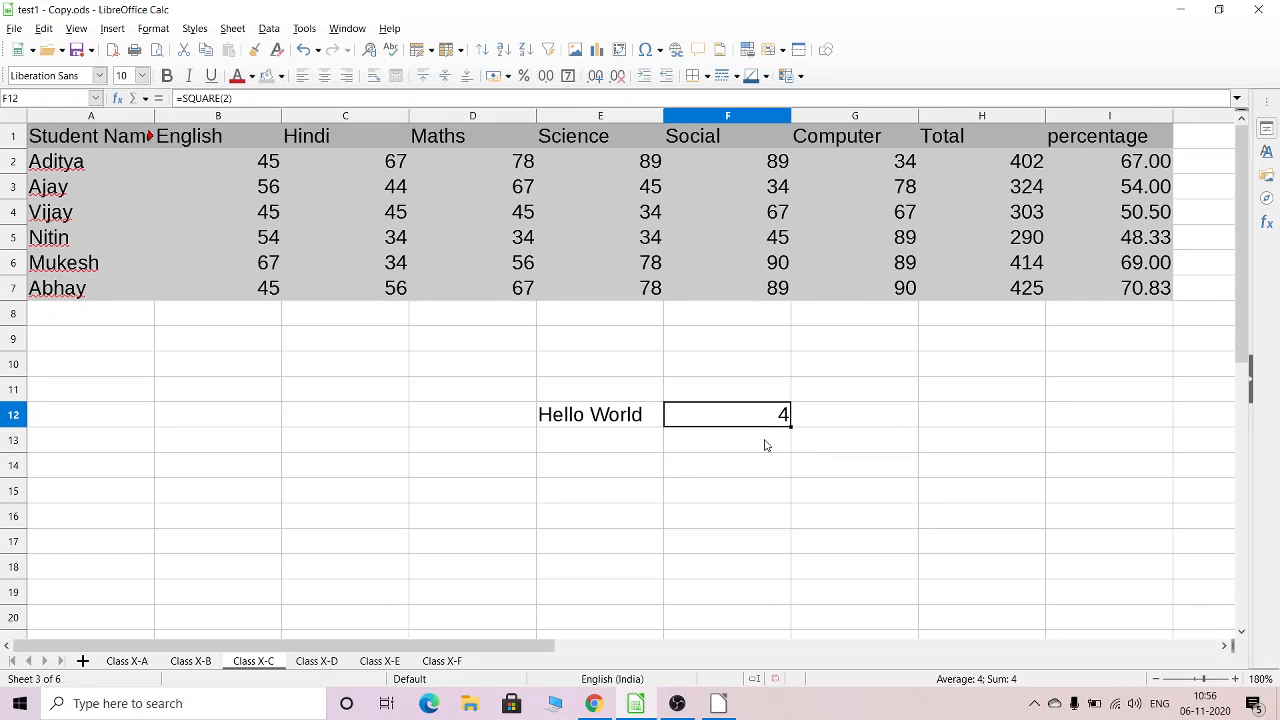
Step: Enter =square(B2) in cell F13 and check the formula against its source cell B2
left_click(766, 445)
type("=s")
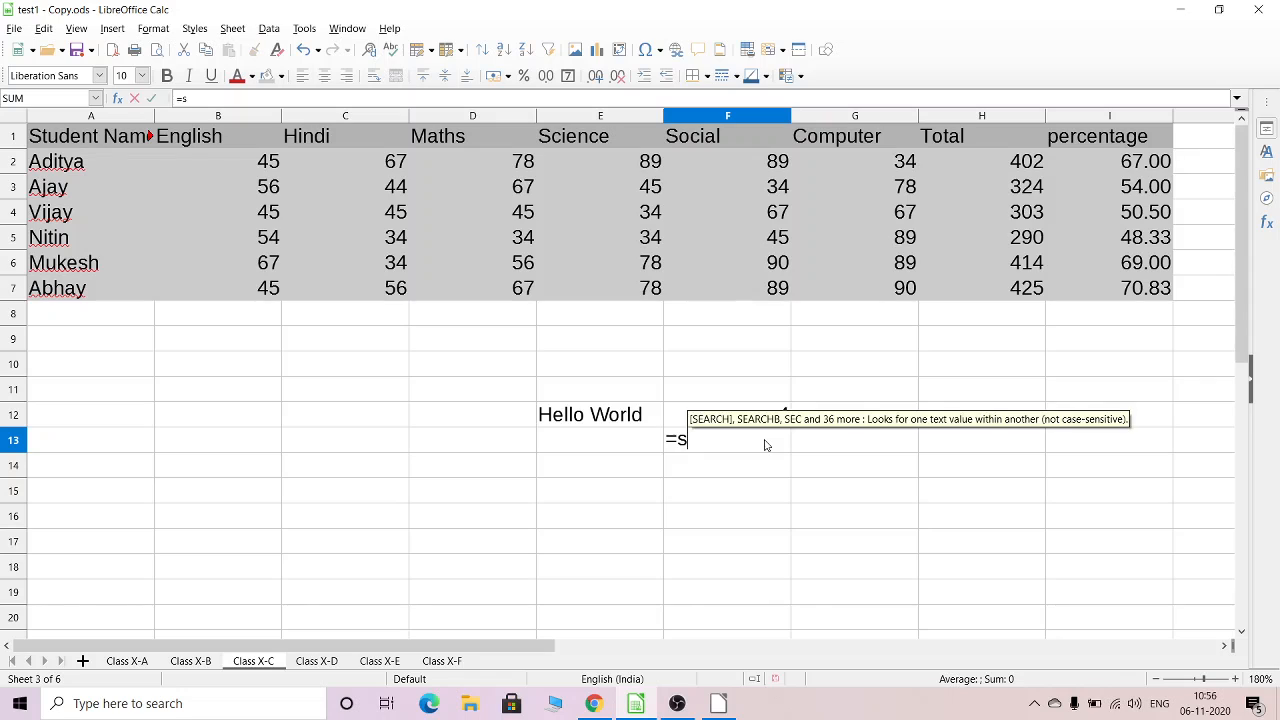
type("quare(")
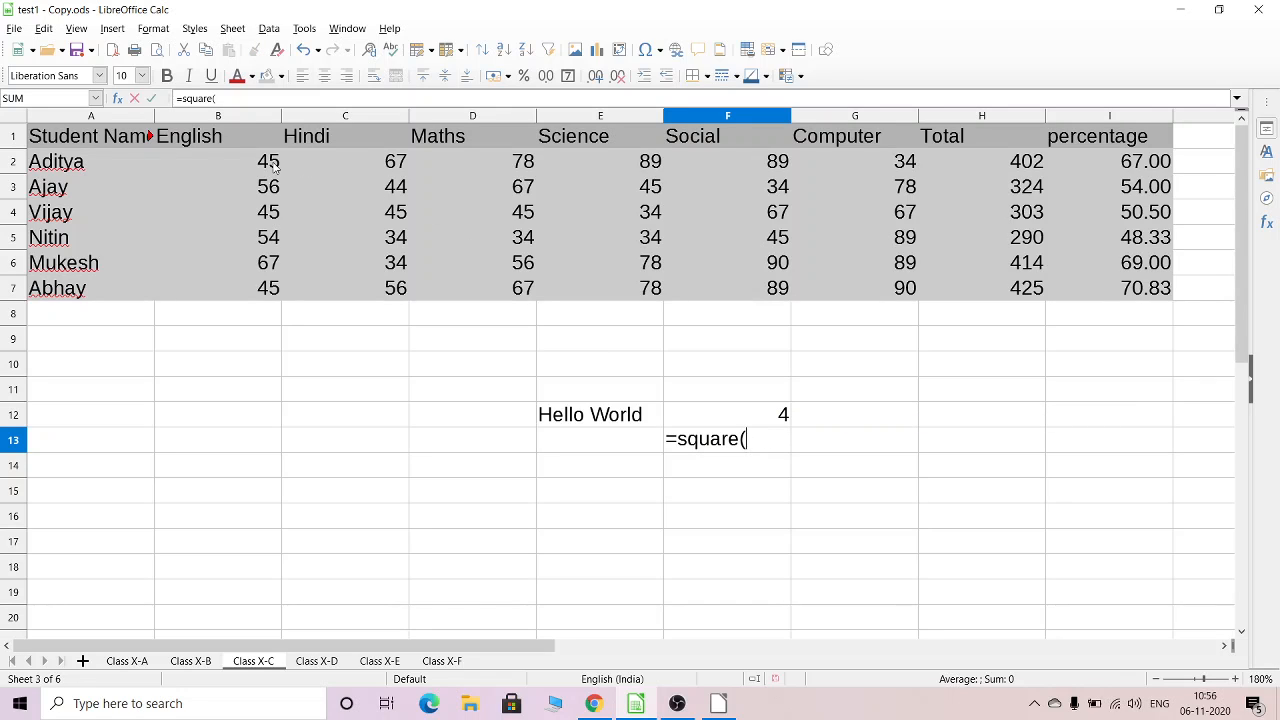
left_click(239, 167)
left_click(778, 440)
type(")")
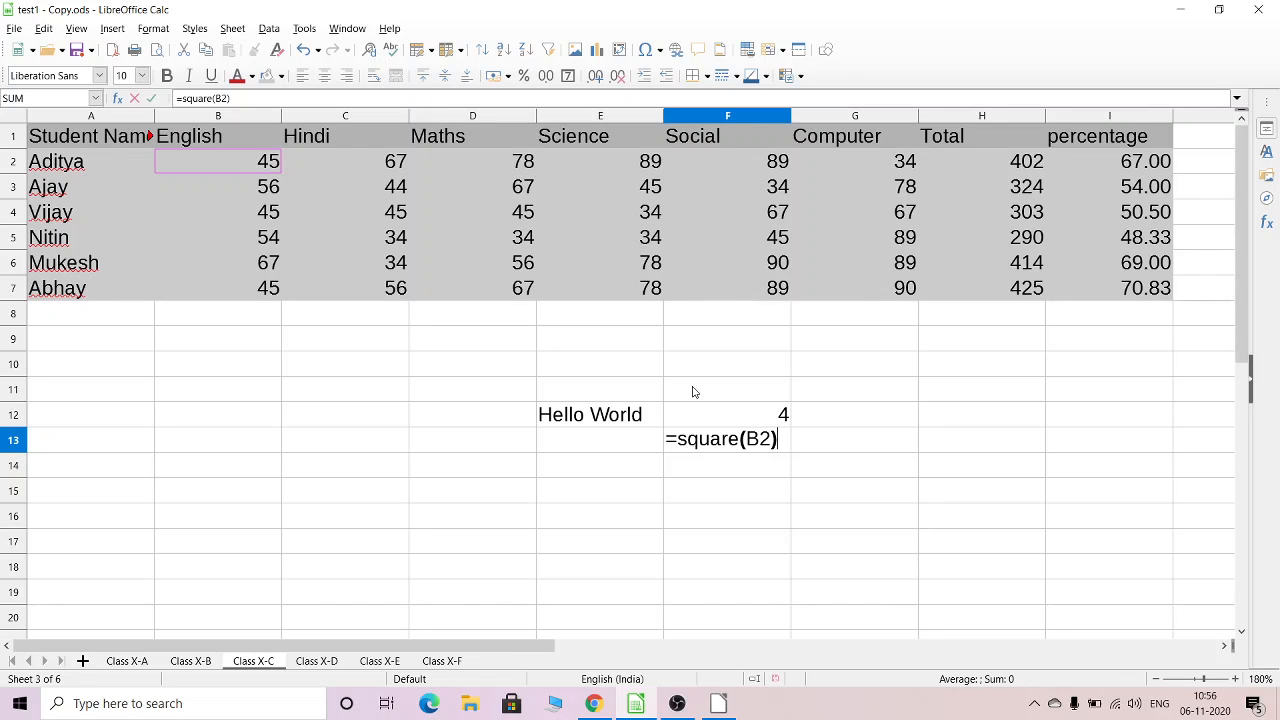
key("Return")
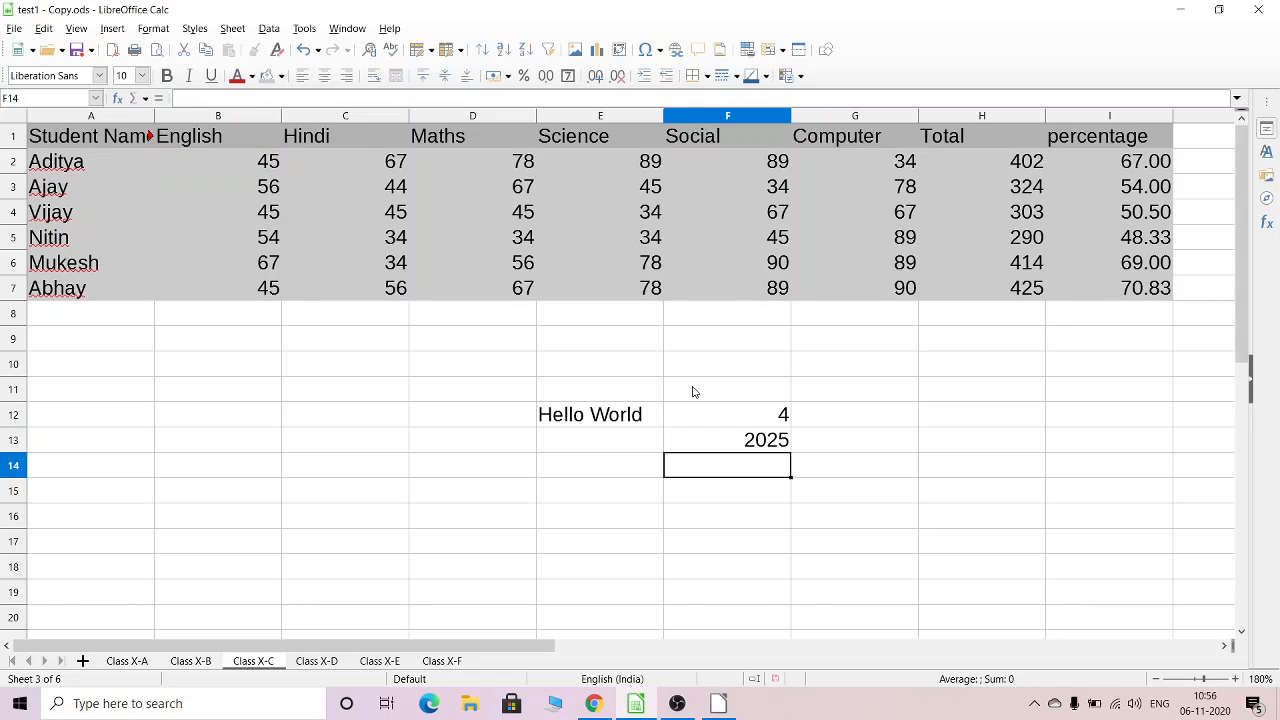
left_click(751, 449)
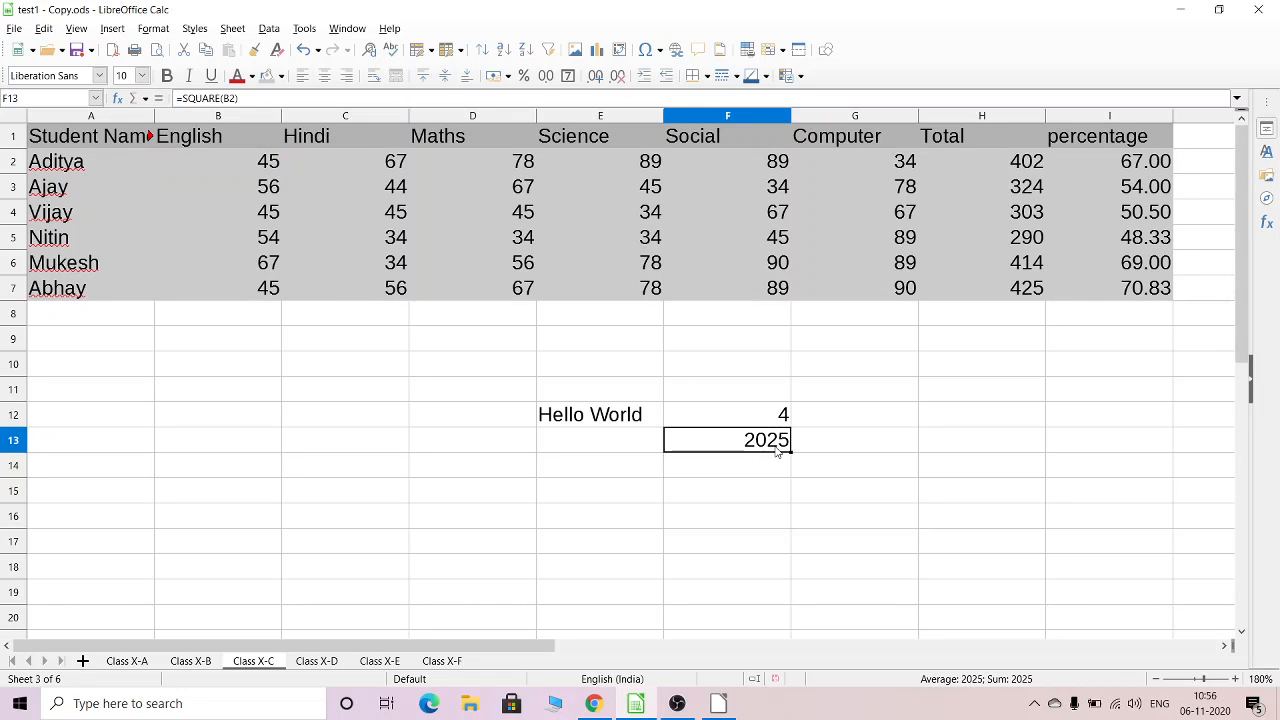
left_click(274, 166)
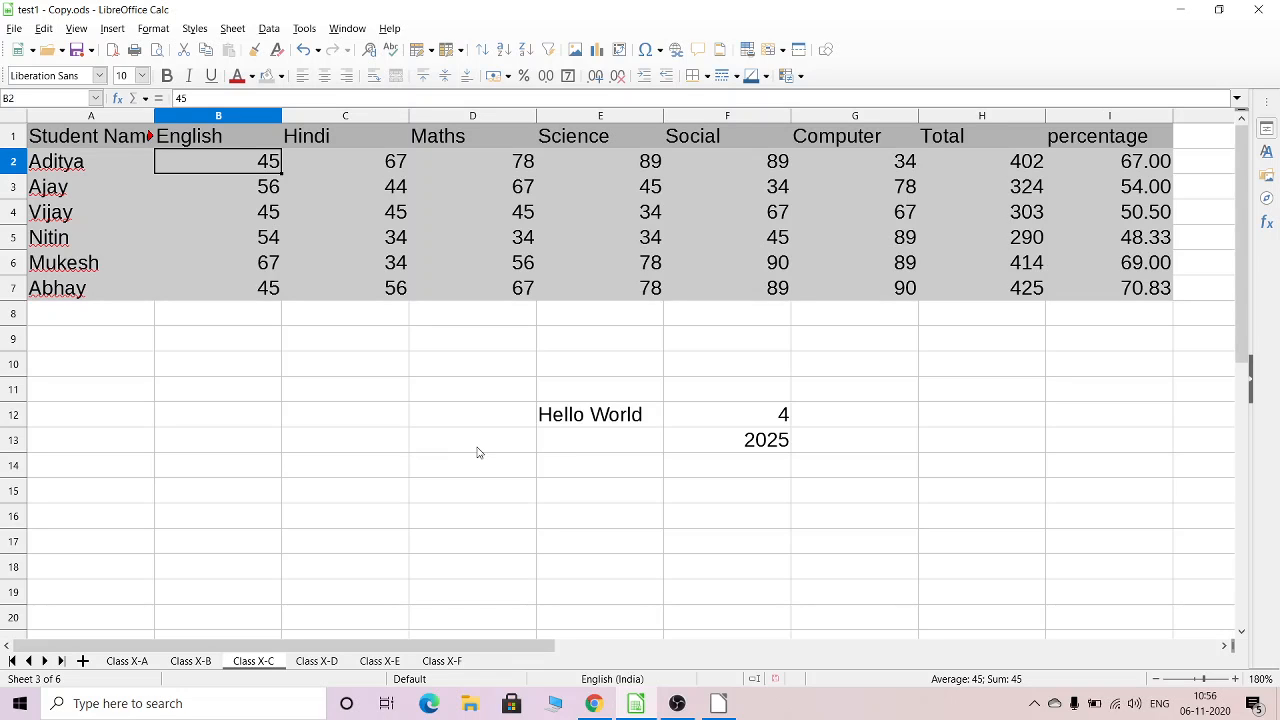
Step: Review the complete myMessage and square function code in the Basic editor, highlighting each function in turn
left_click(731, 704)
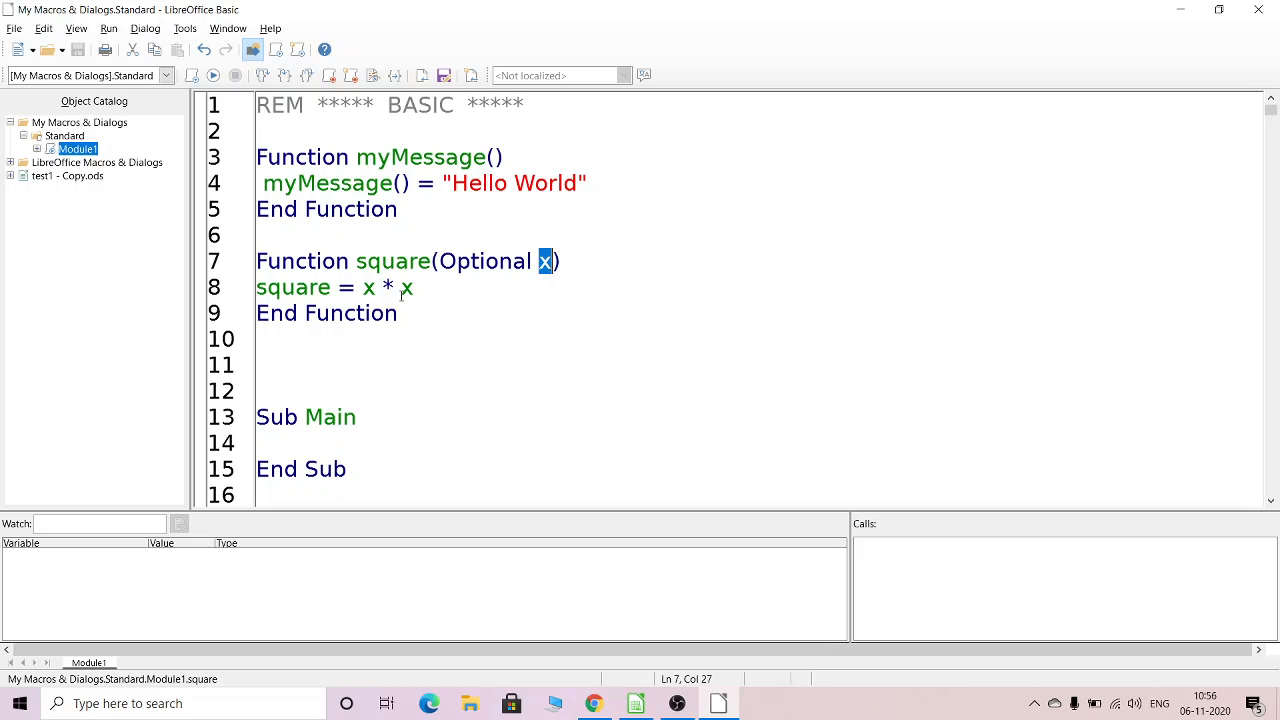
left_click_drag(256, 157, 426, 209)
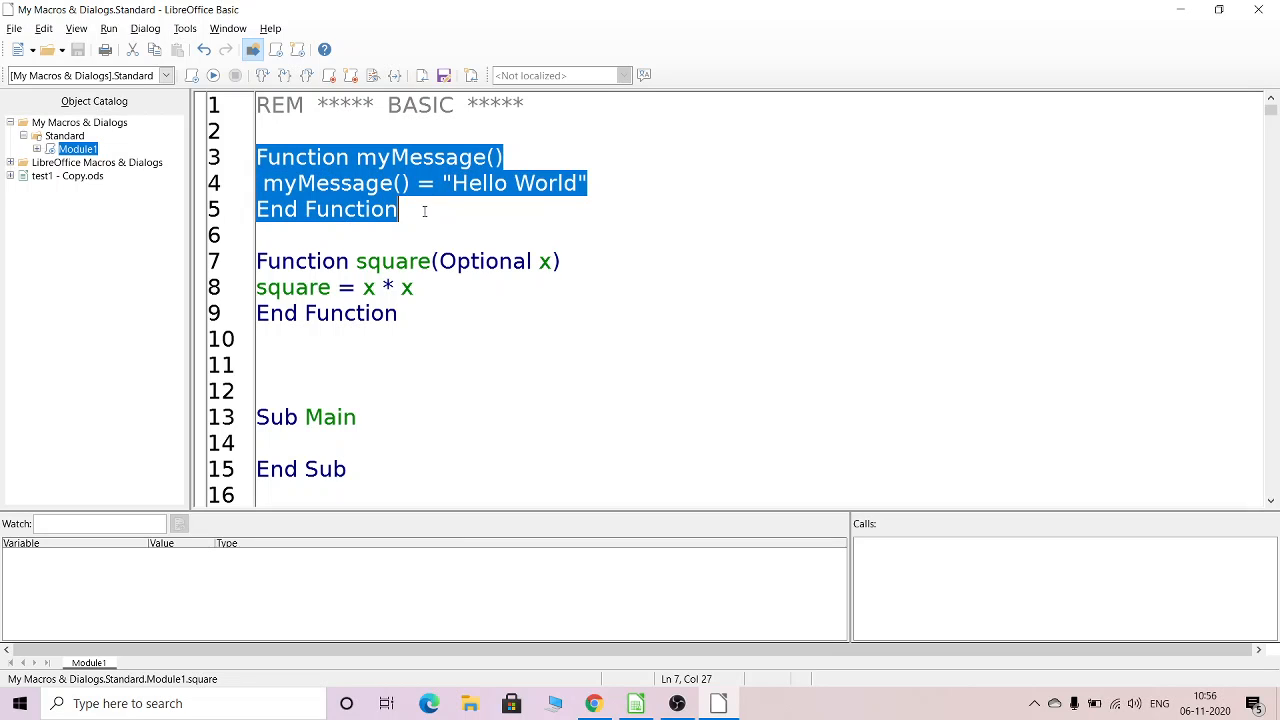
left_click_drag(256, 261, 423, 311)
Step: Return to the spreadsheet and clear the contents of range D10:G16 on sheet Class X-C
left_click(648, 710)
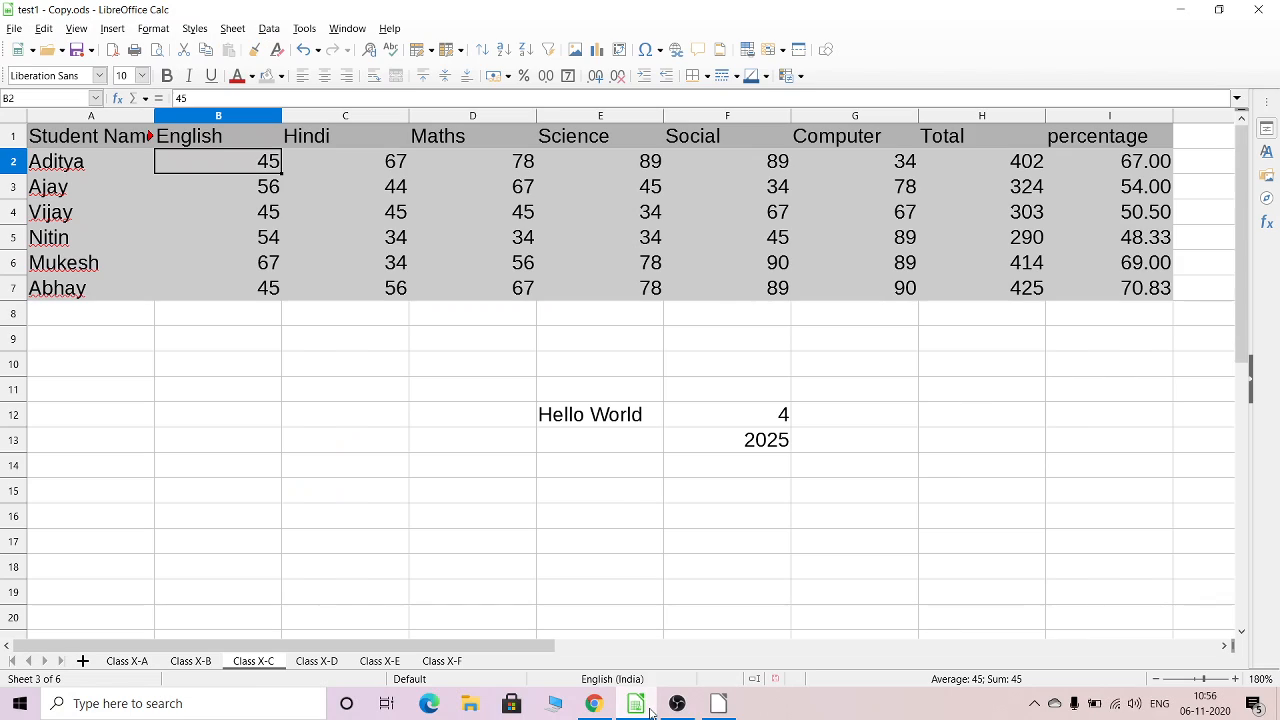
left_click(339, 401)
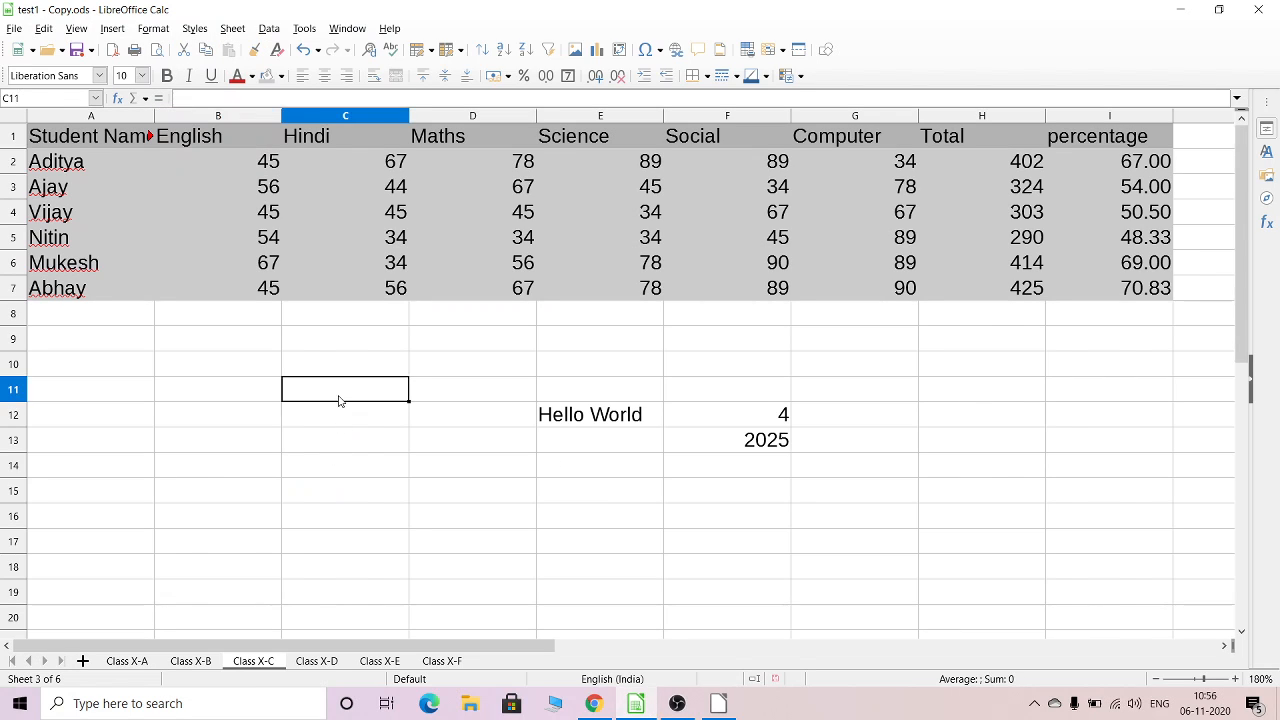
left_click(491, 374)
left_click_drag(491, 374, 871, 517)
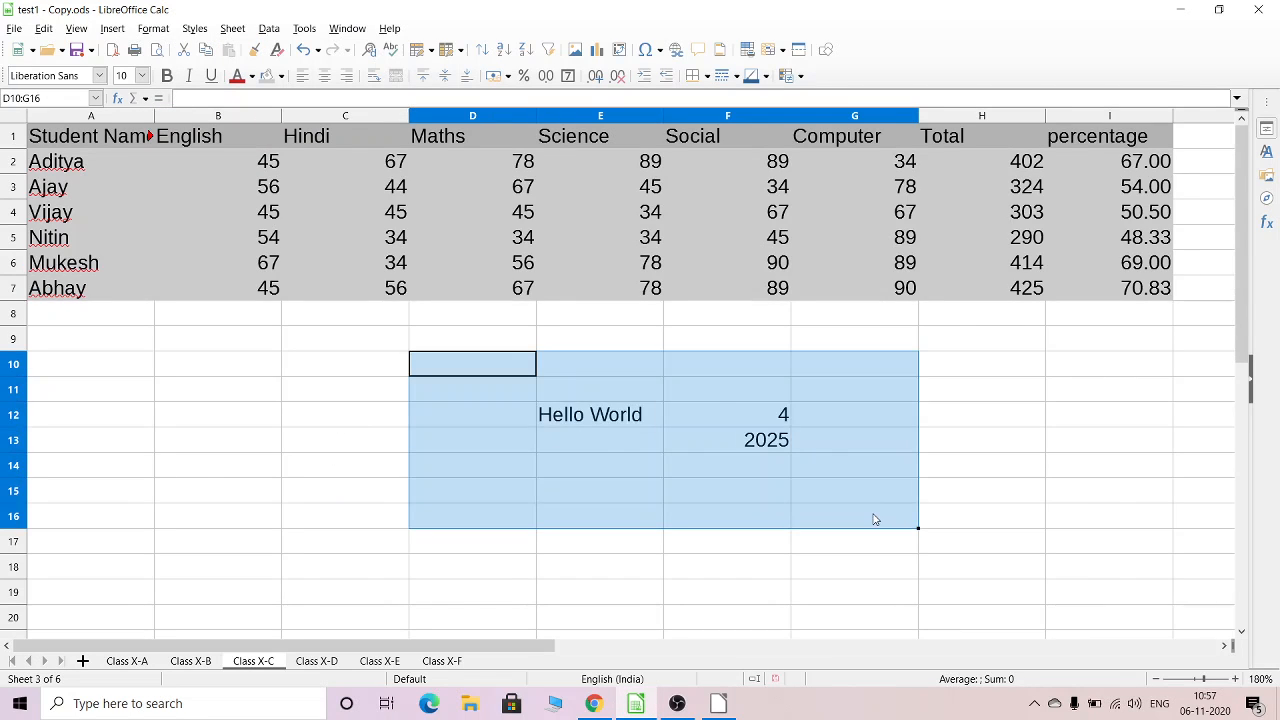
key("Delete")
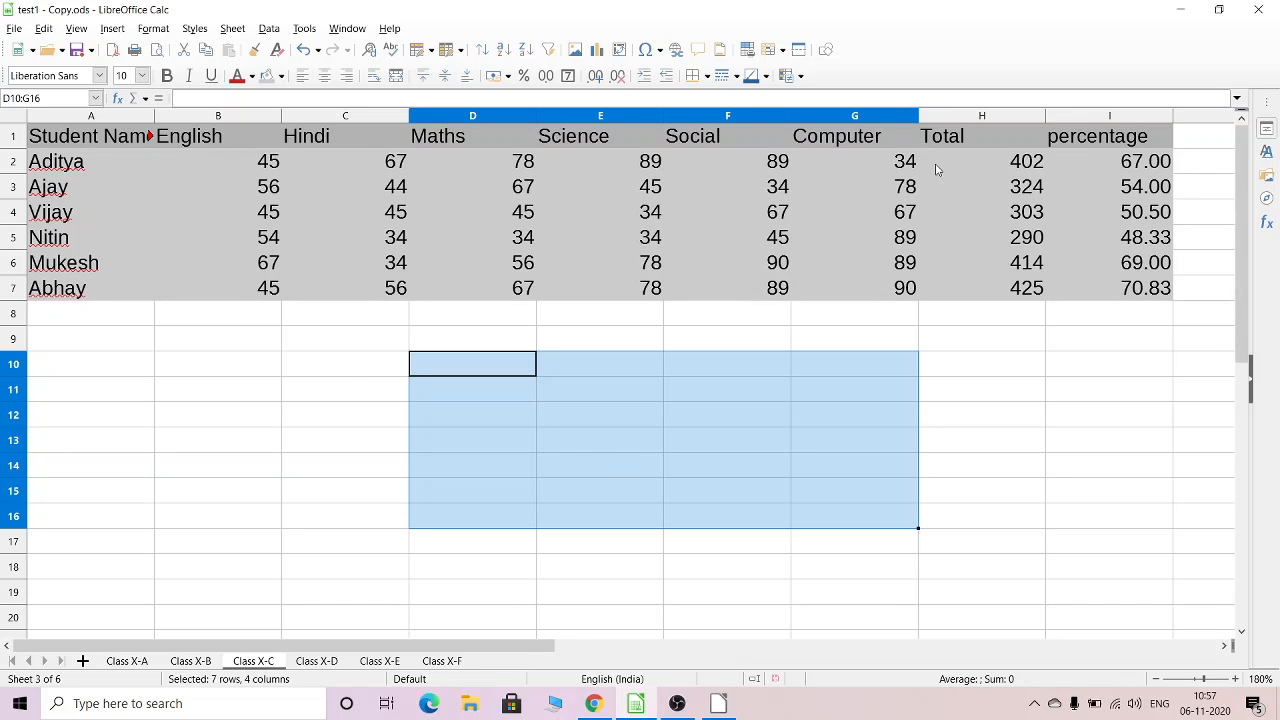
Step: Start recording a macro on sheet Class X-A and move the recording box clear of the table
left_click(127, 661)
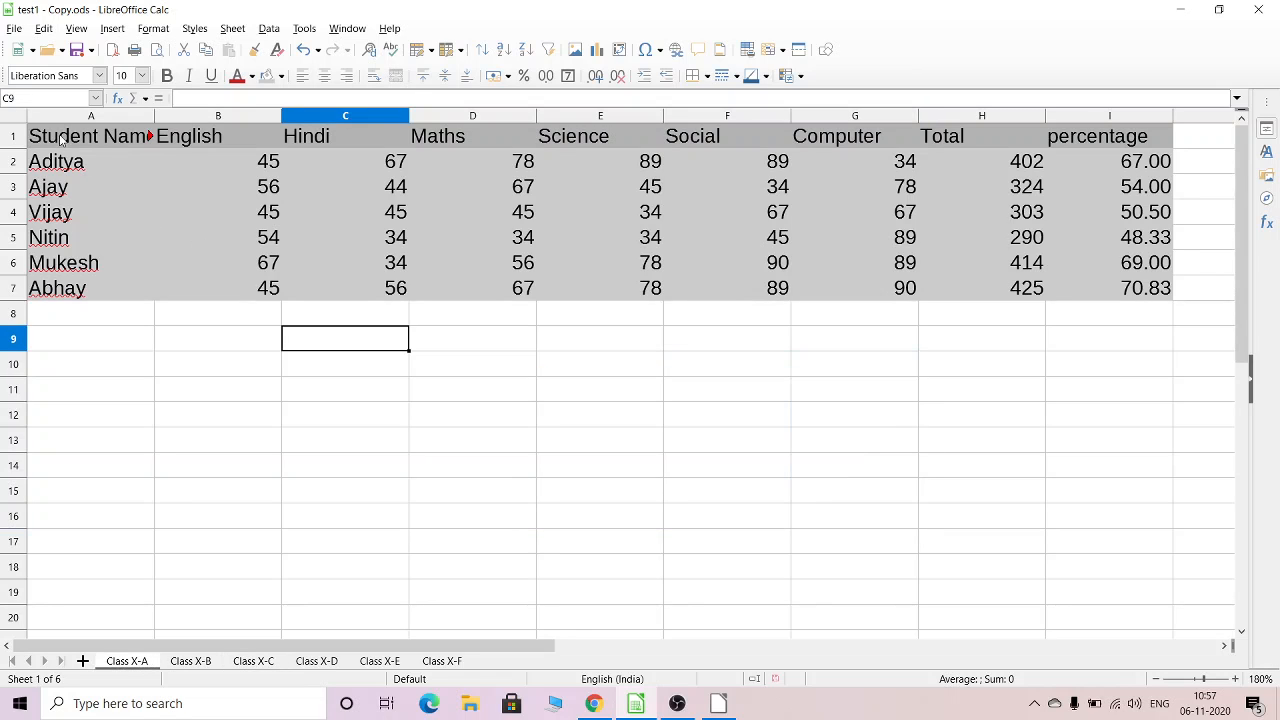
left_click_drag(60, 141, 1103, 286)
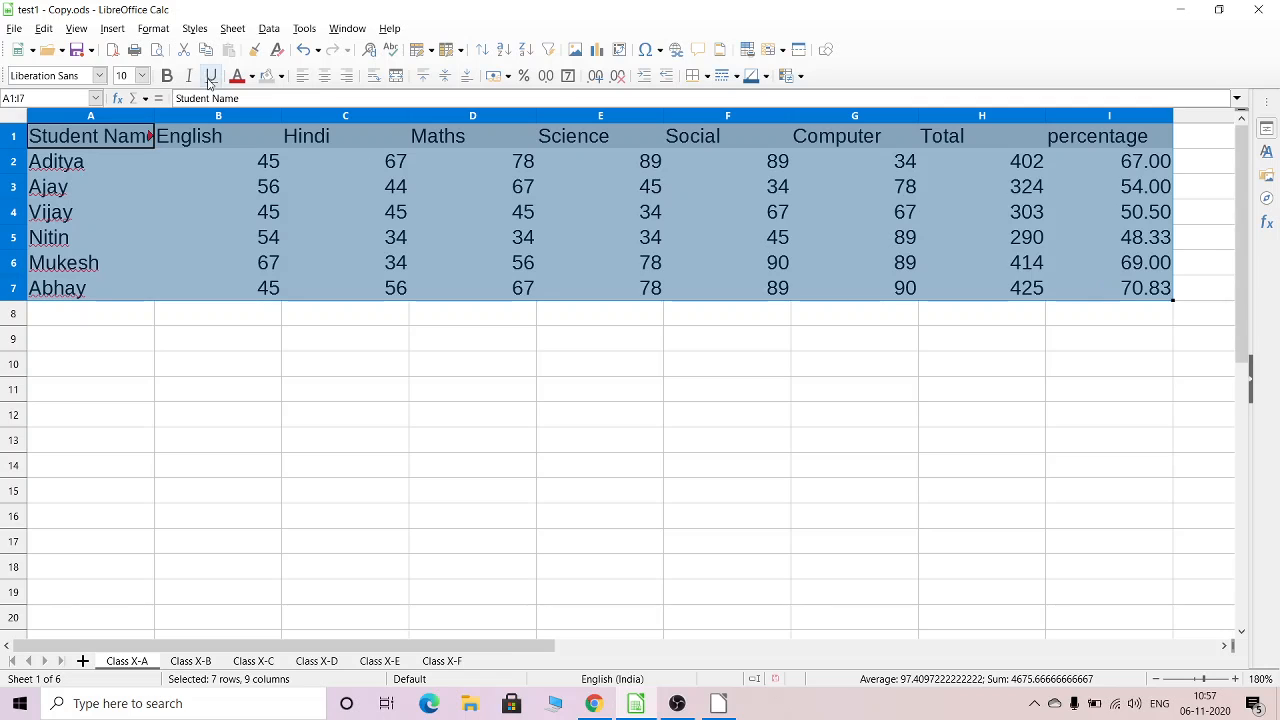
left_click(248, 239)
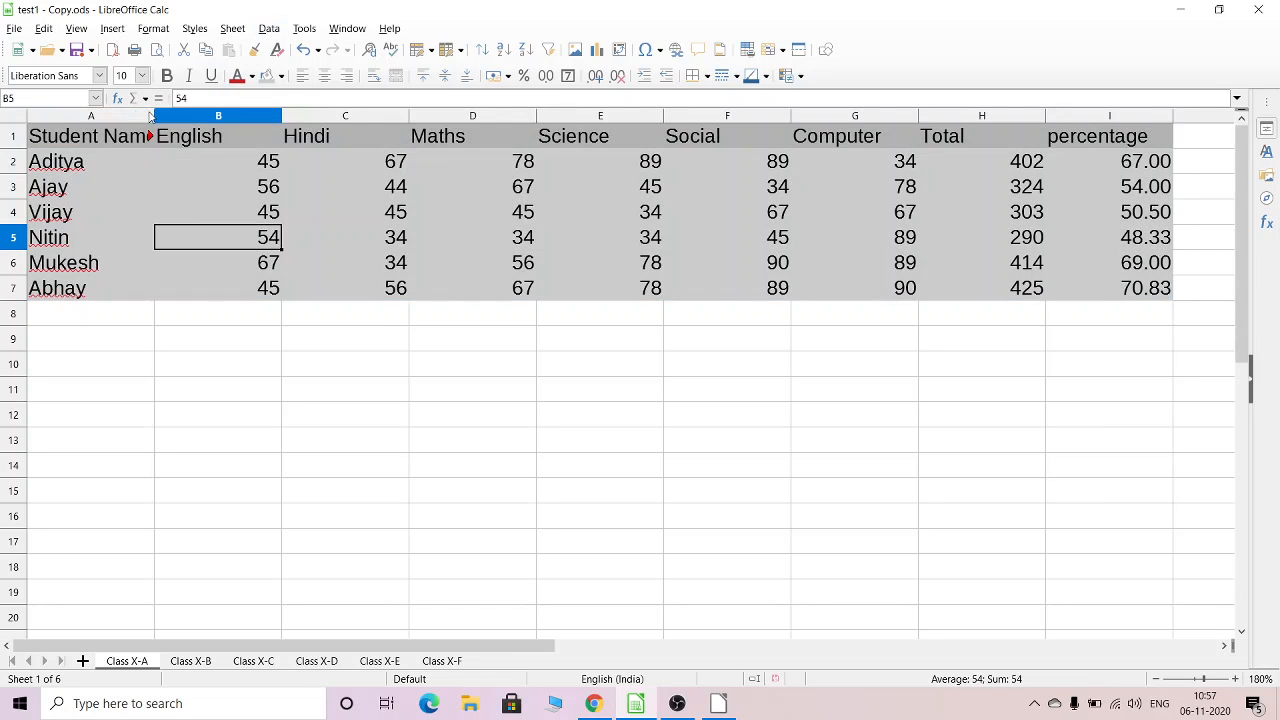
left_click(304, 28)
mouse_move(398, 358)
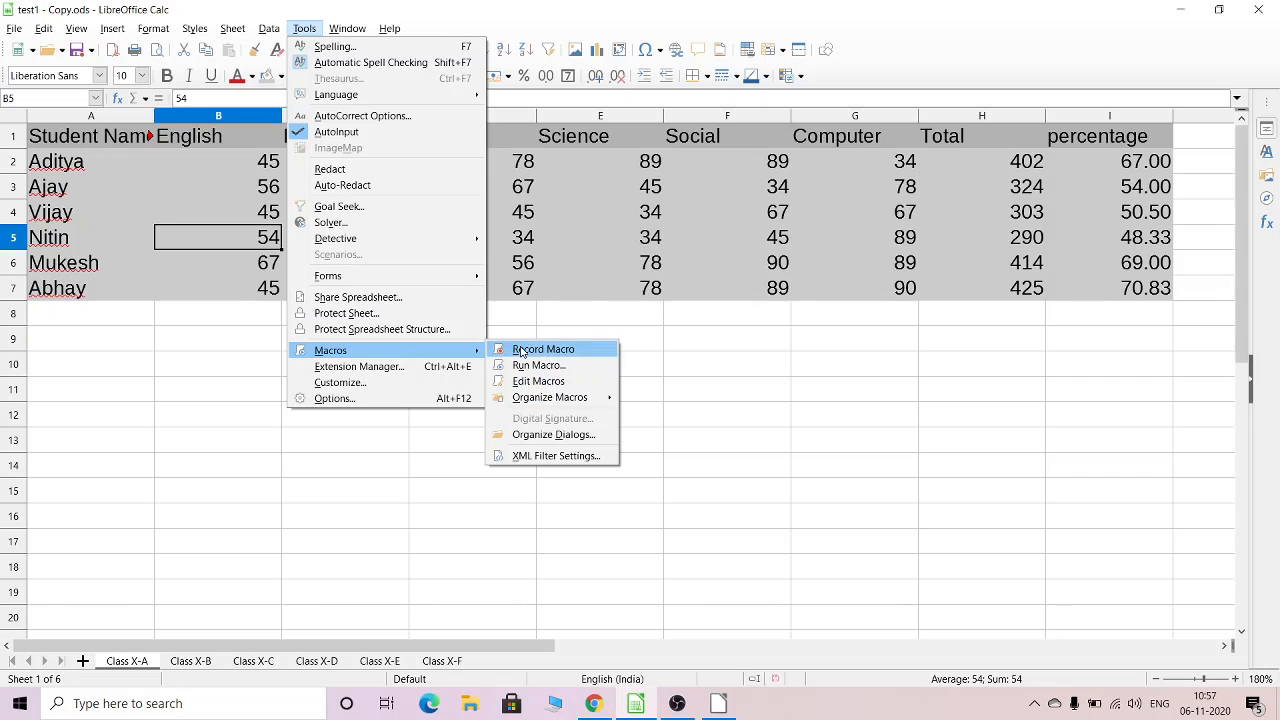
left_click(523, 350)
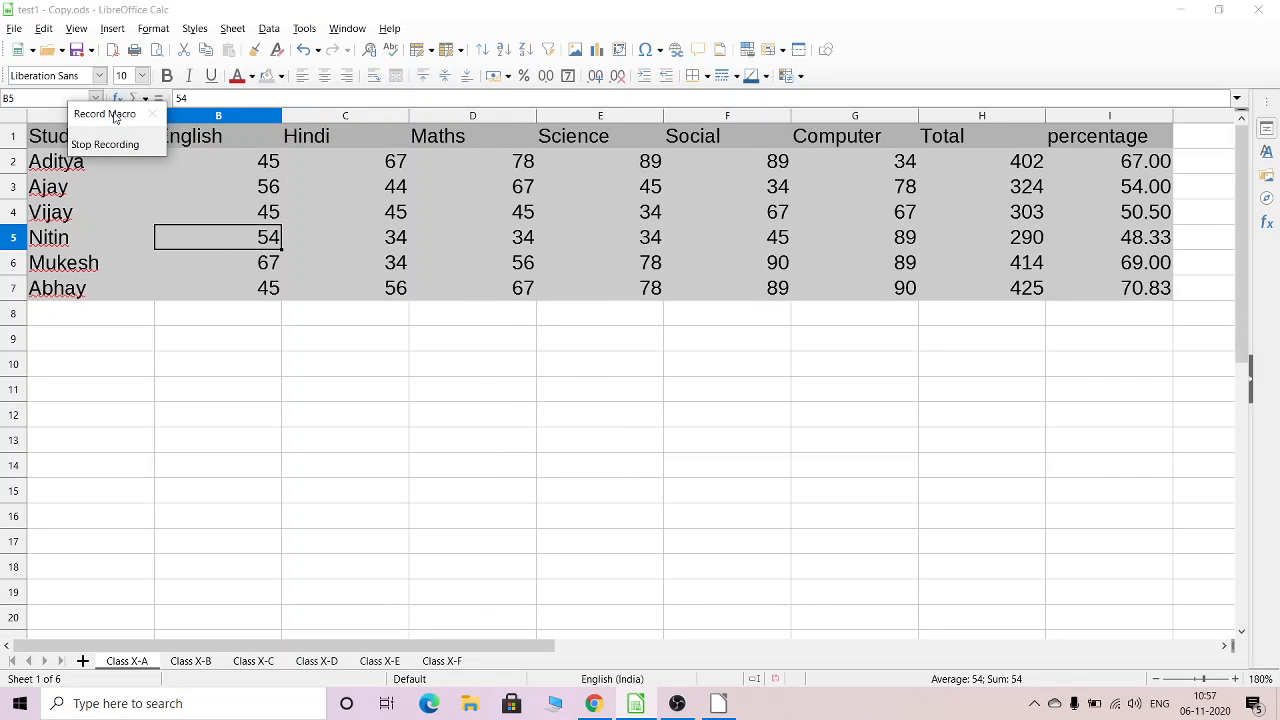
left_click_drag(116, 116, 974, 61)
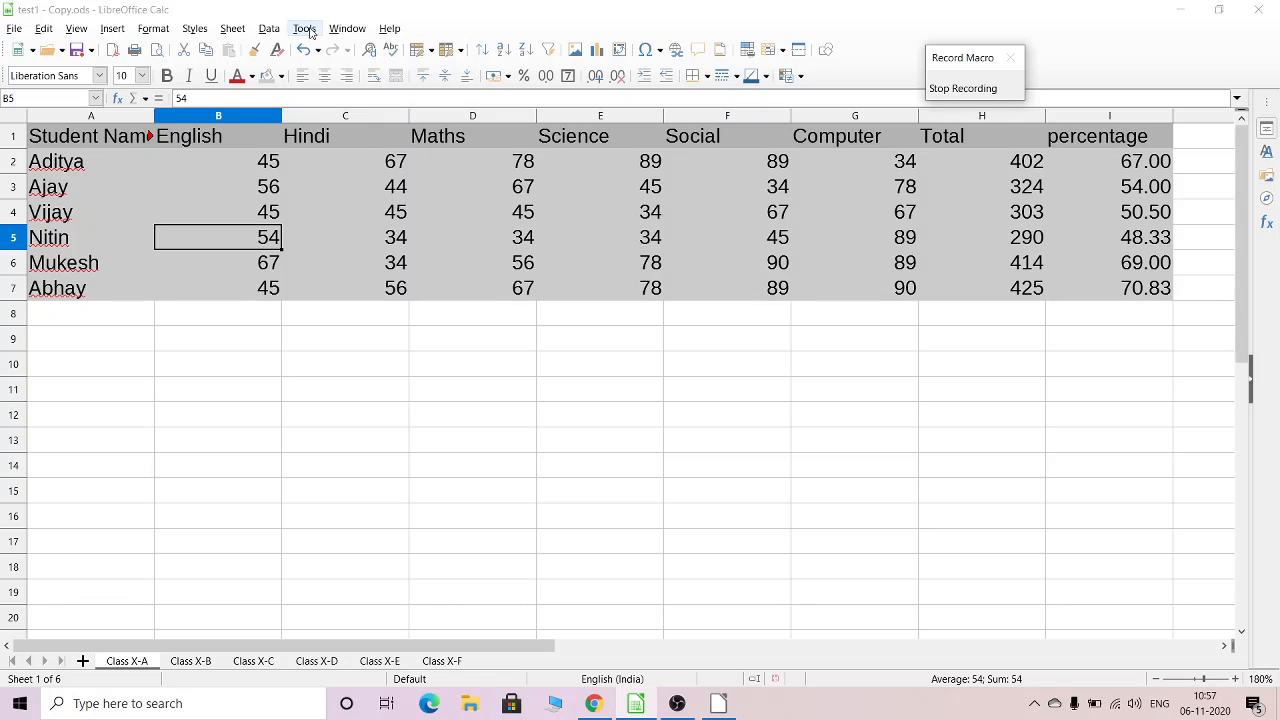
Step: Sort the student table A1:I7 by Total in descending order while the macro is recording
left_click_drag(100, 137, 1090, 286)
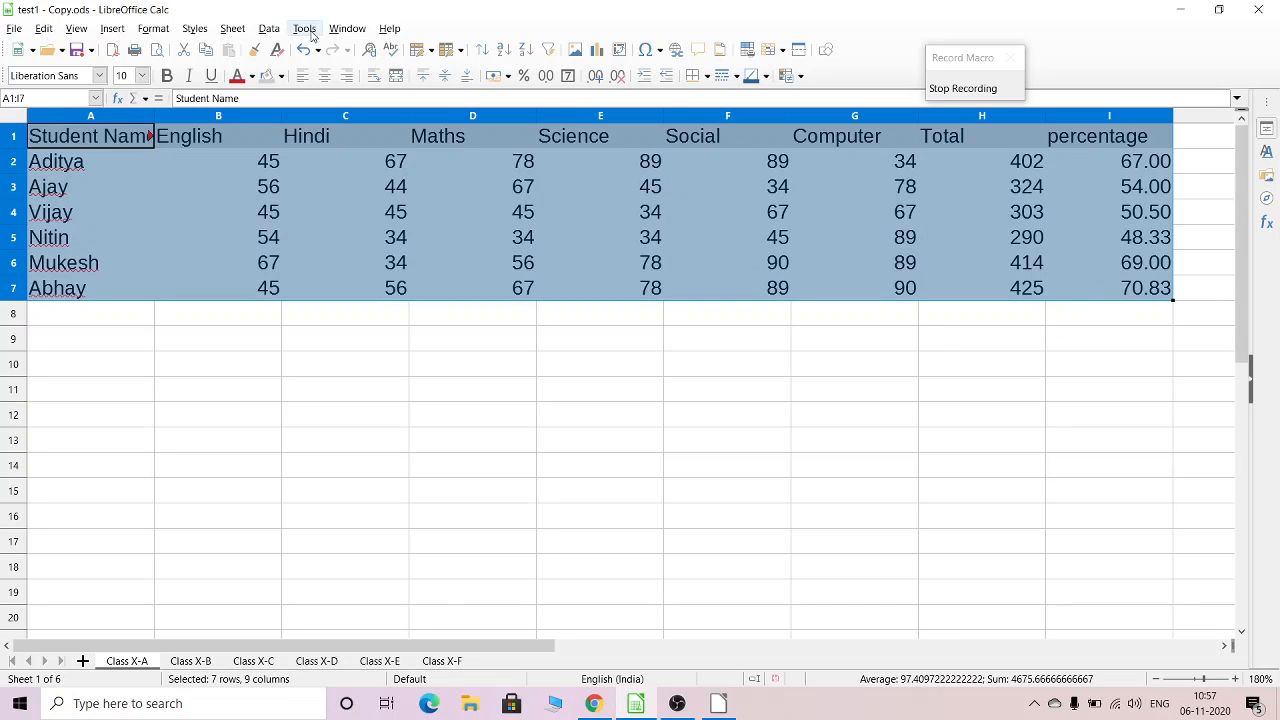
left_click(268, 30)
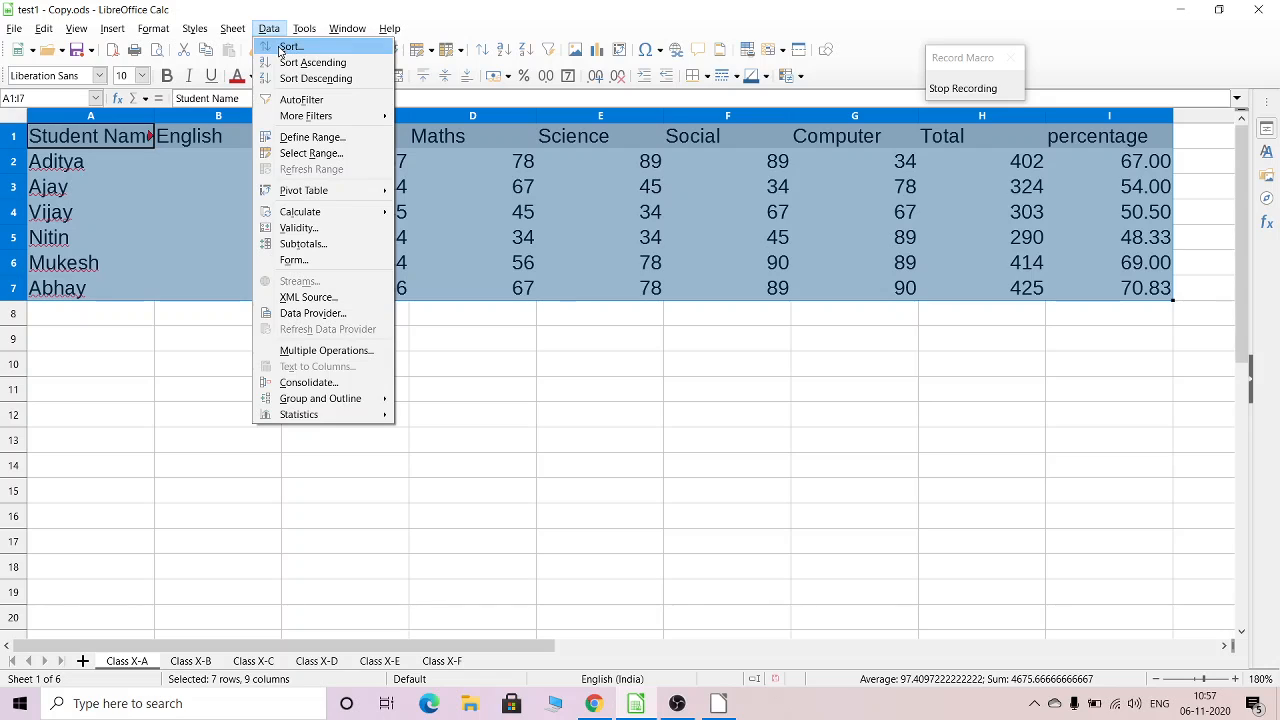
left_click(300, 50)
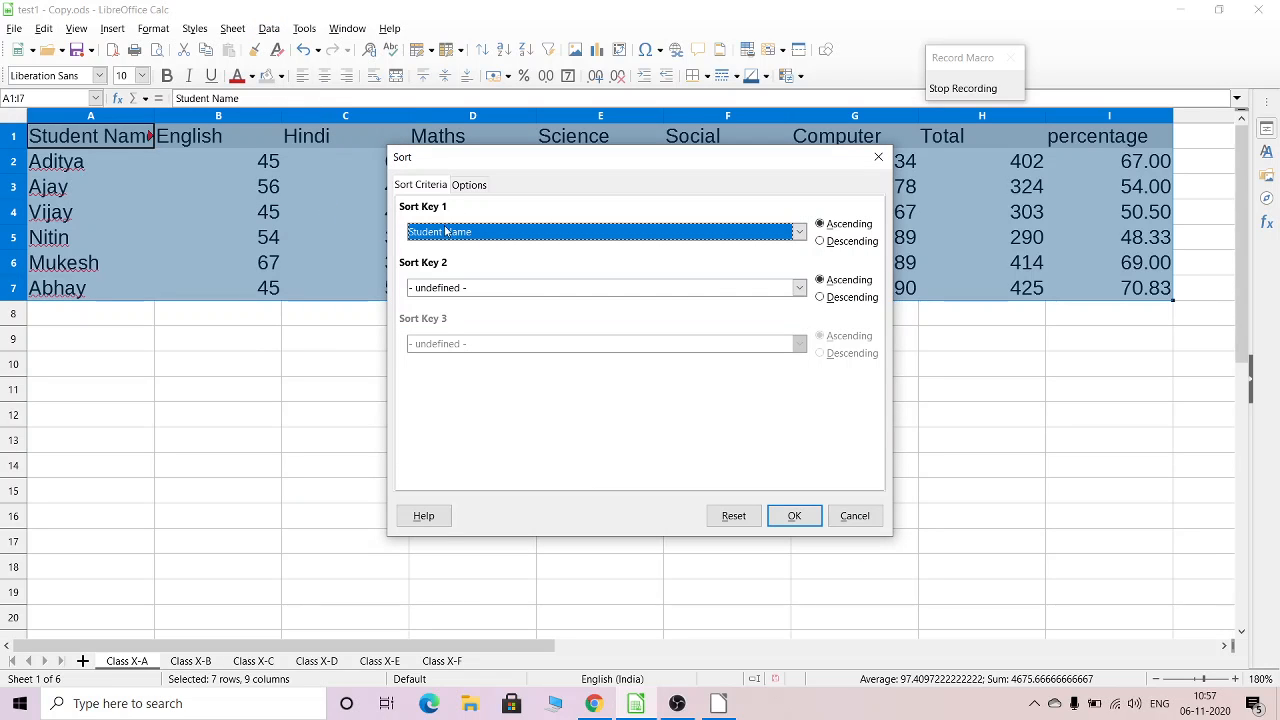
left_click(453, 235)
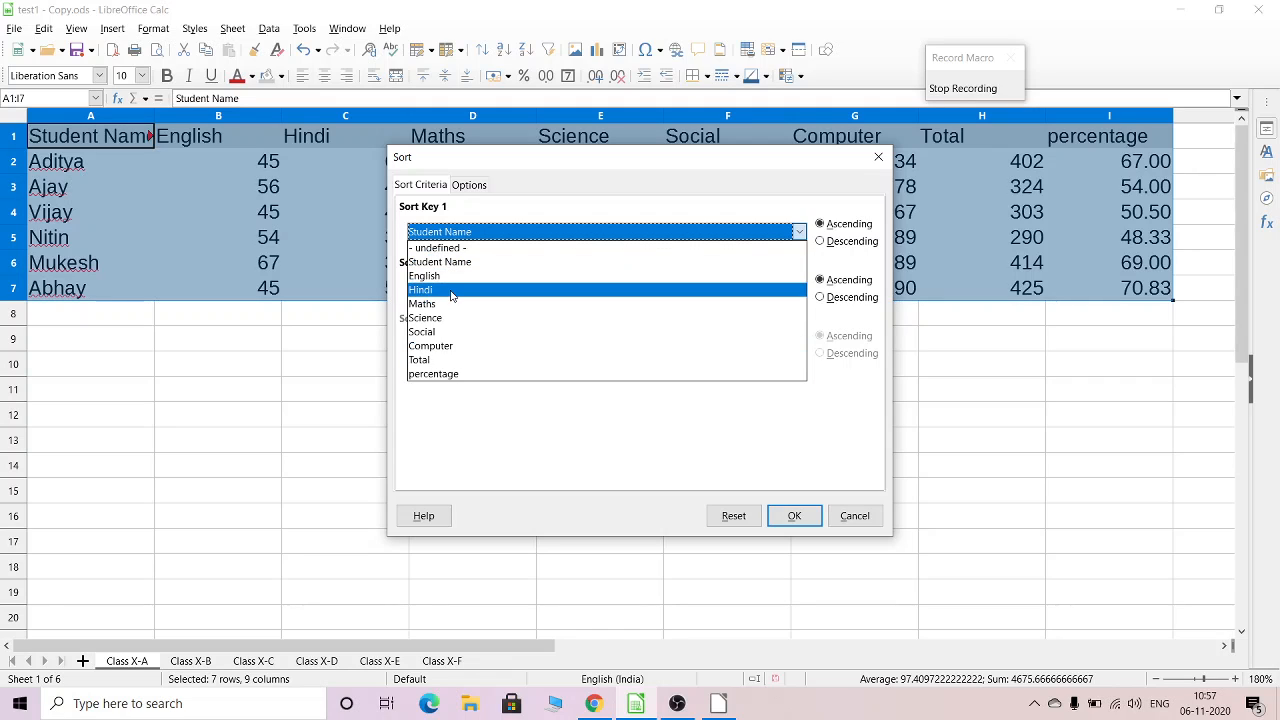
left_click(437, 365)
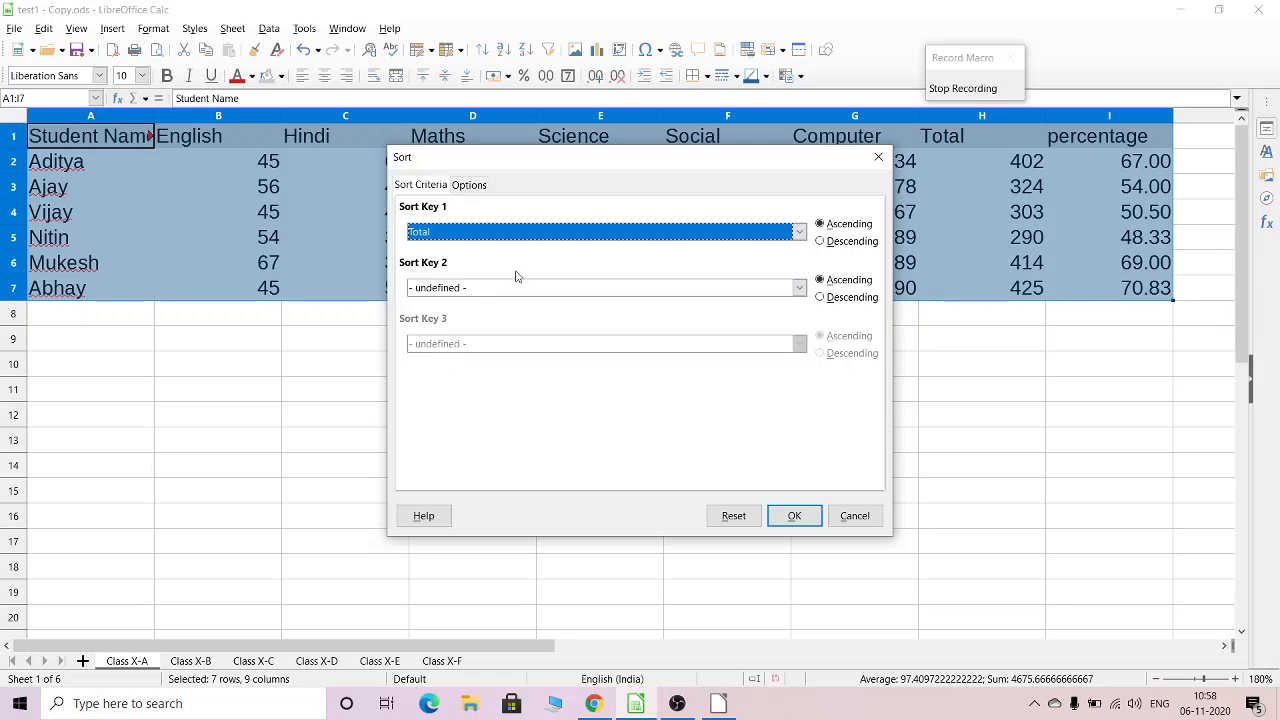
left_click(820, 242)
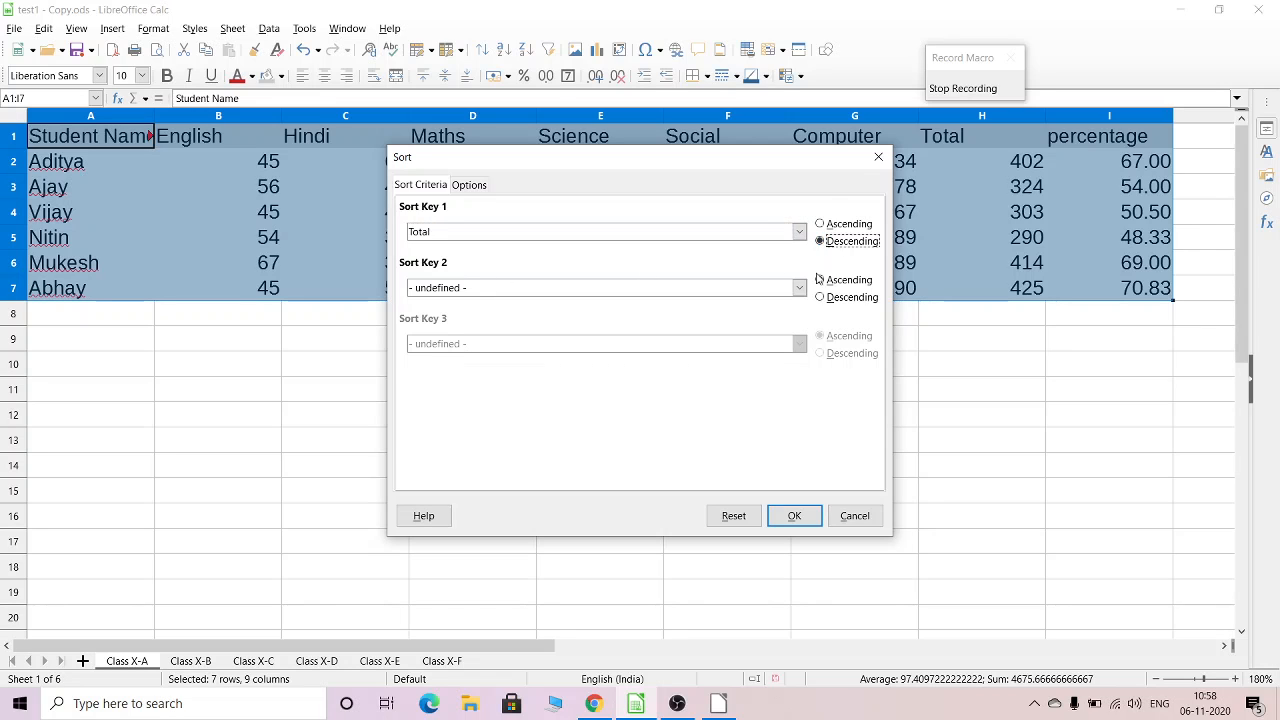
left_click(794, 516)
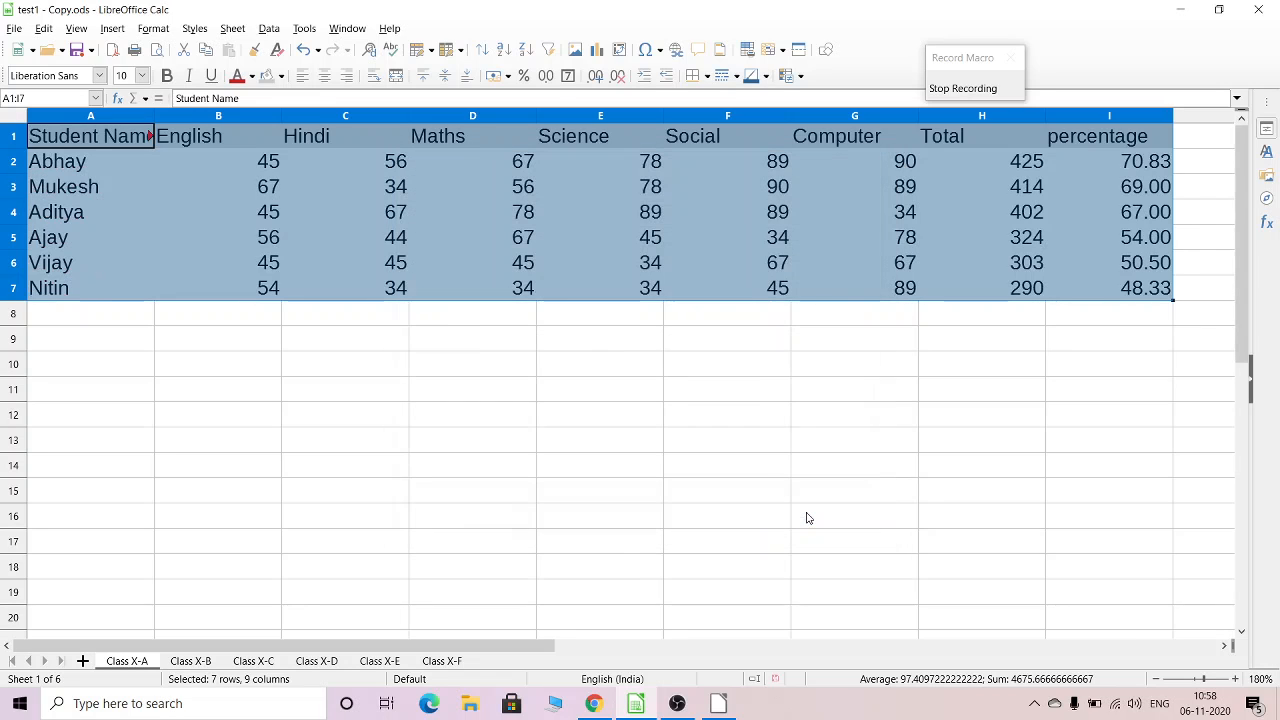
left_click(1030, 170)
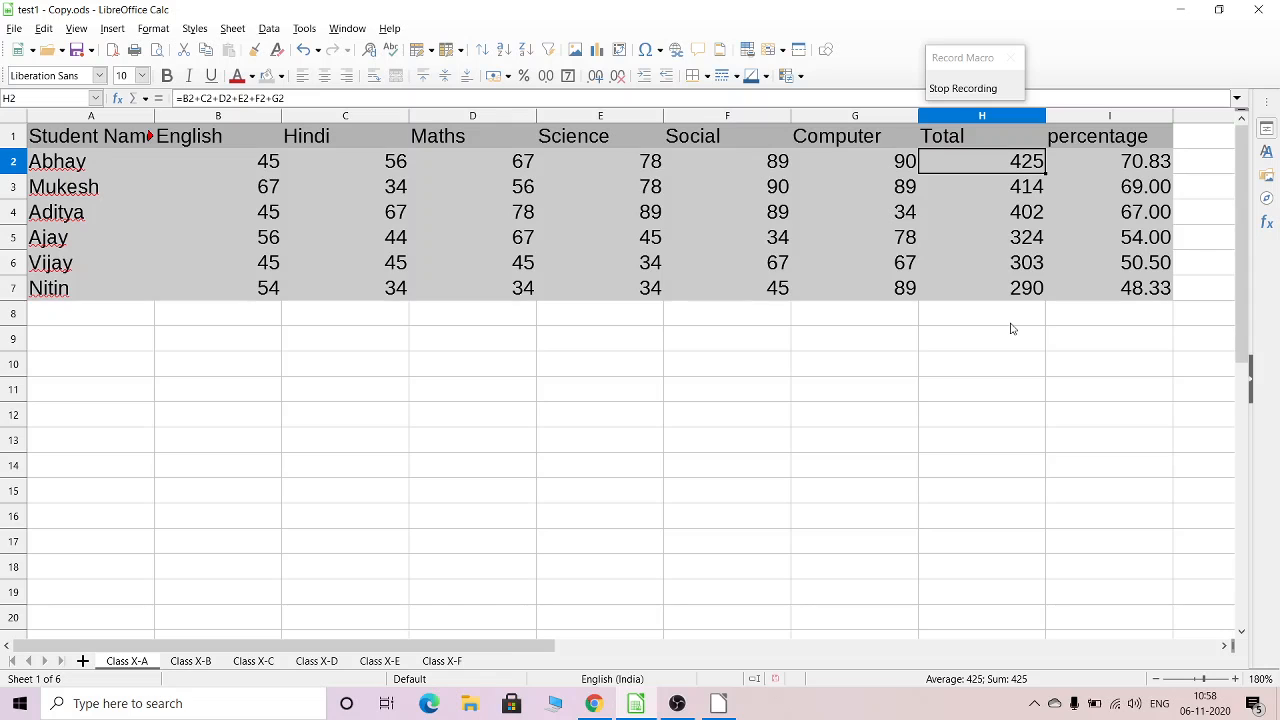
Step: Stop the recording and save the macro as MySortingMacro in Module1 of the Standard library
left_click(964, 89)
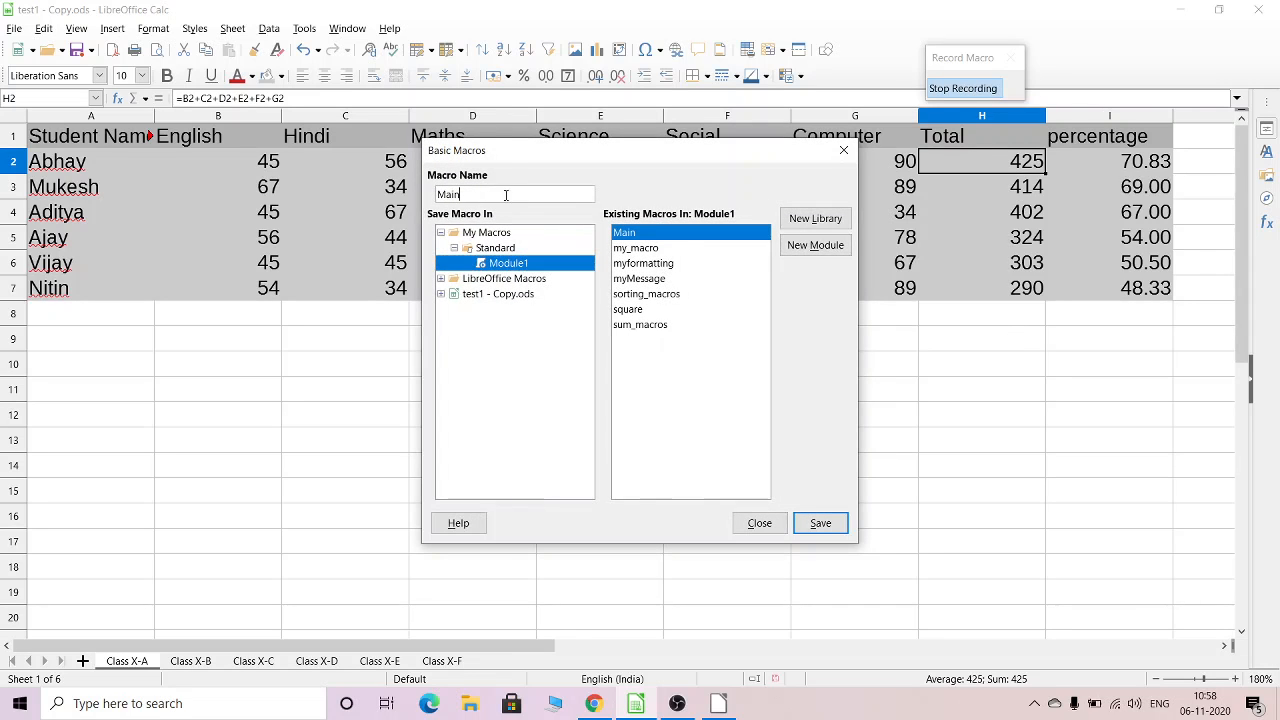
left_click_drag(503, 194, 414, 197)
type("My")
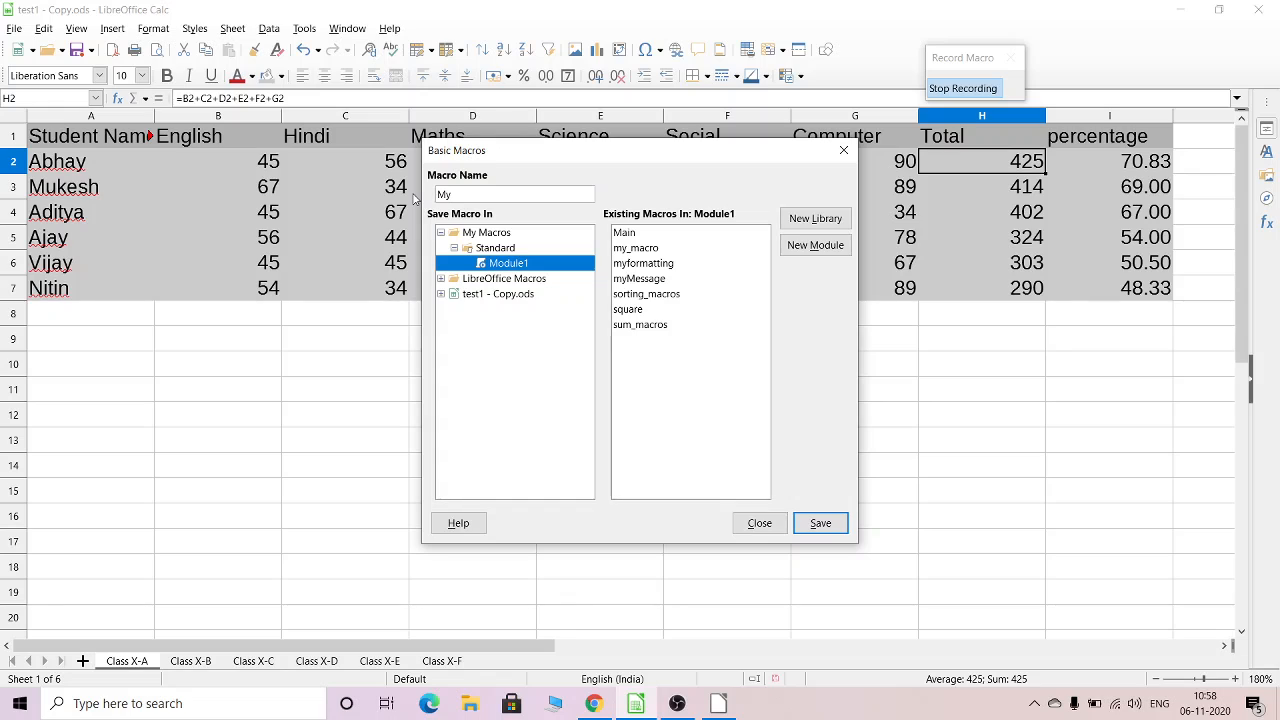
type("SortingMacro")
left_click(820, 523)
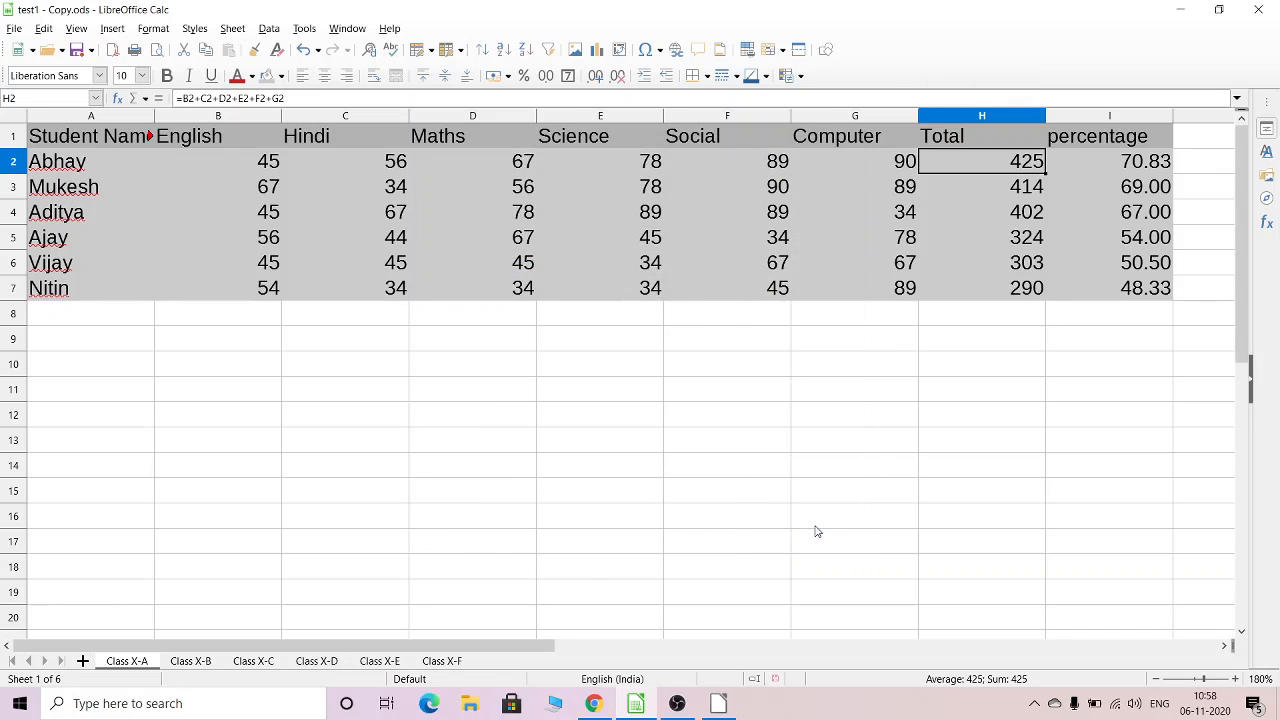
Step: Run the macro MySortingMacro from Module1 of the Standard library in My Macros on sheet Class X-B
left_click(190, 661)
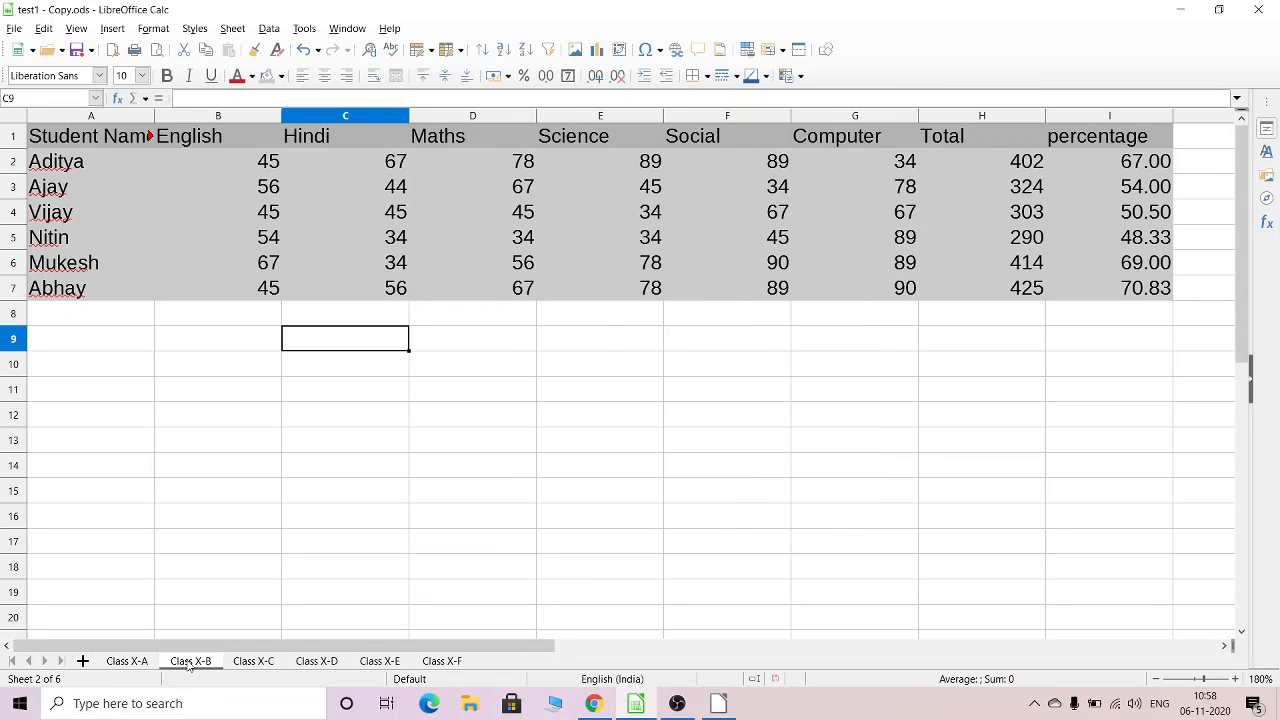
left_click(268, 28)
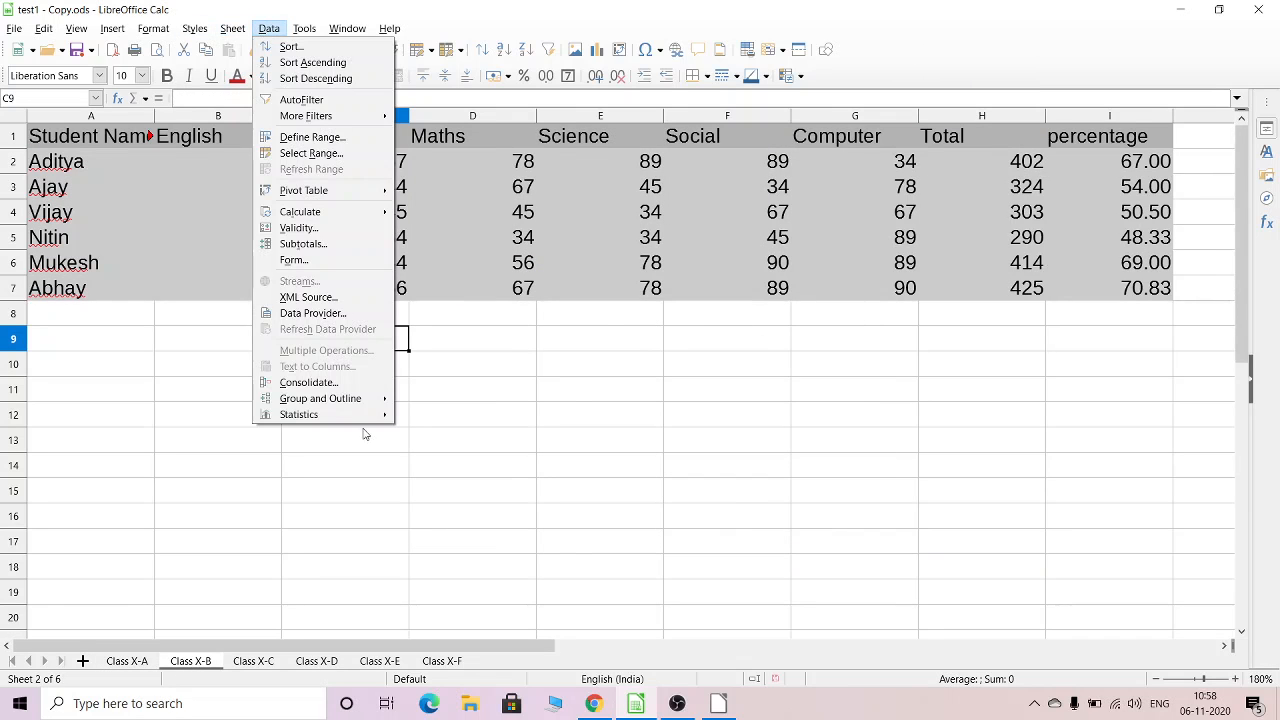
mouse_move(363, 424)
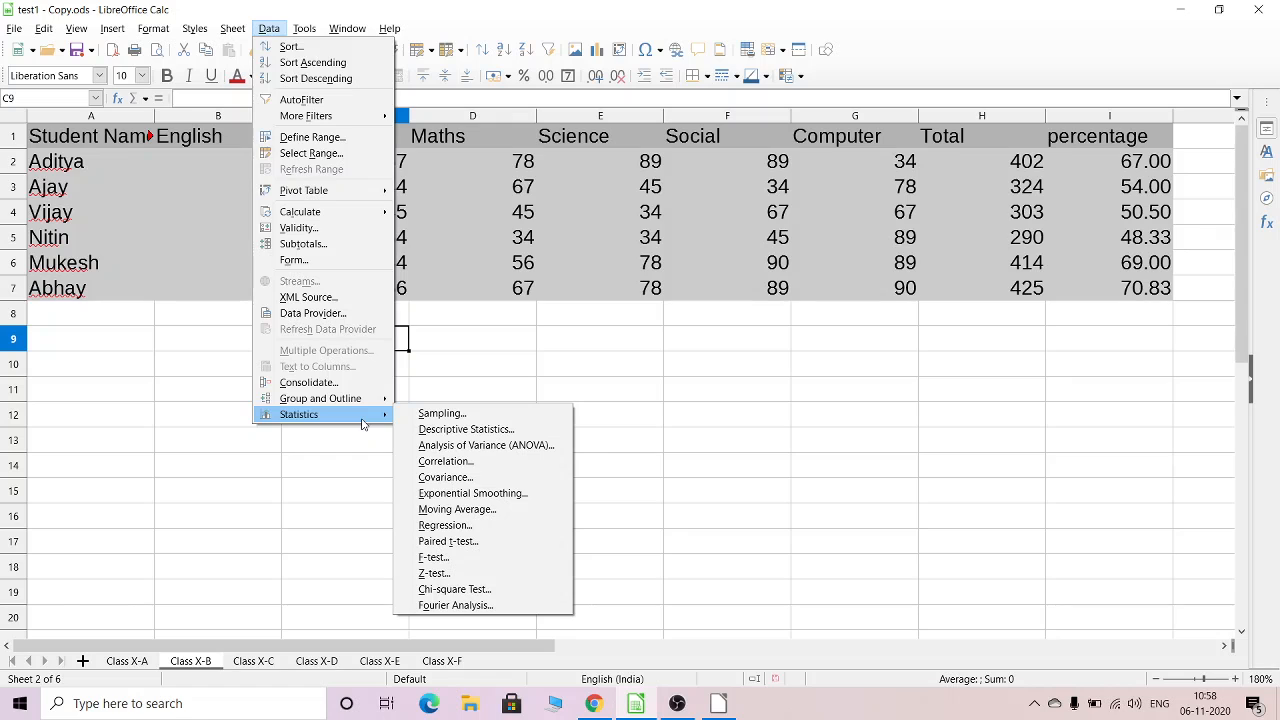
mouse_move(304, 28)
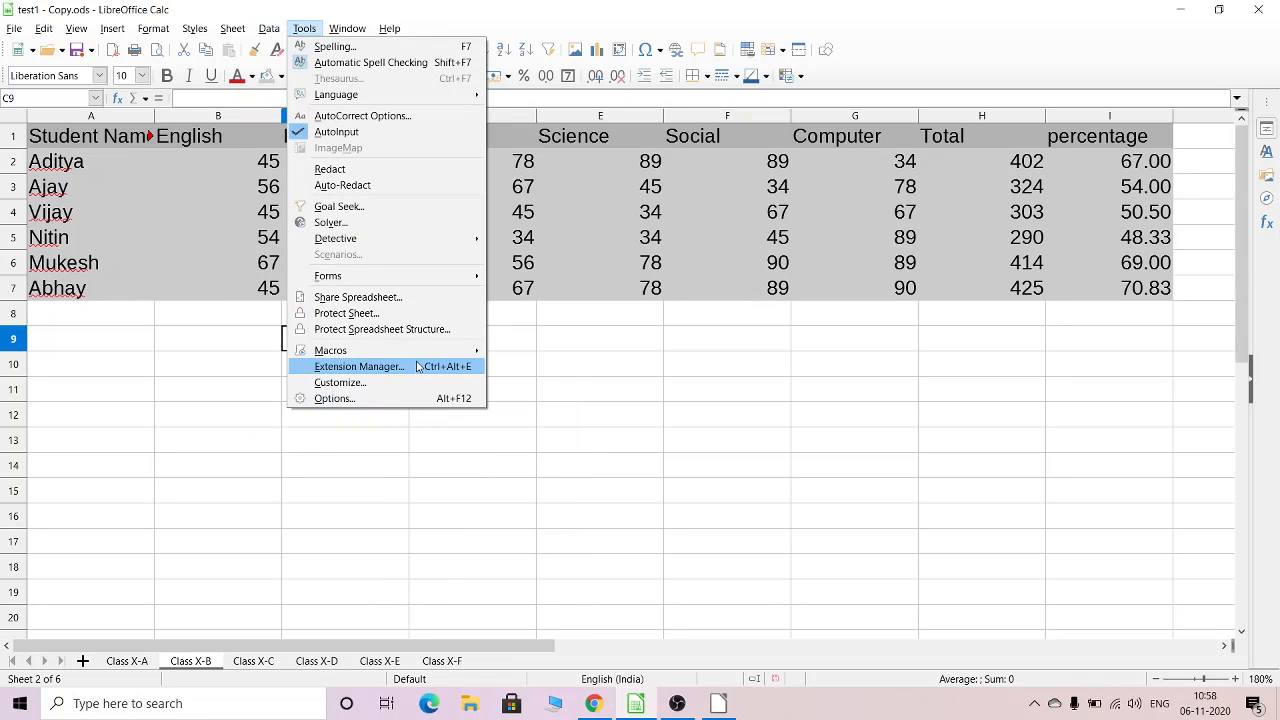
mouse_move(417, 352)
left_click(555, 370)
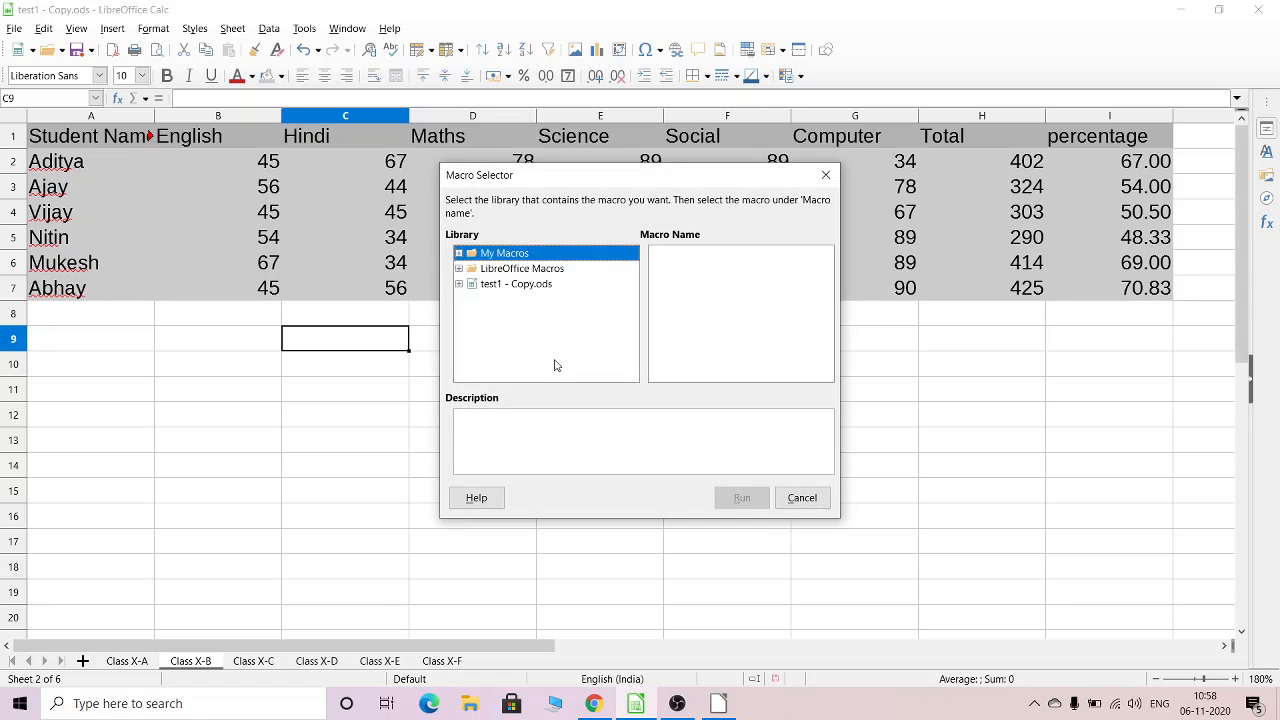
double_click(503, 256)
double_click(513, 269)
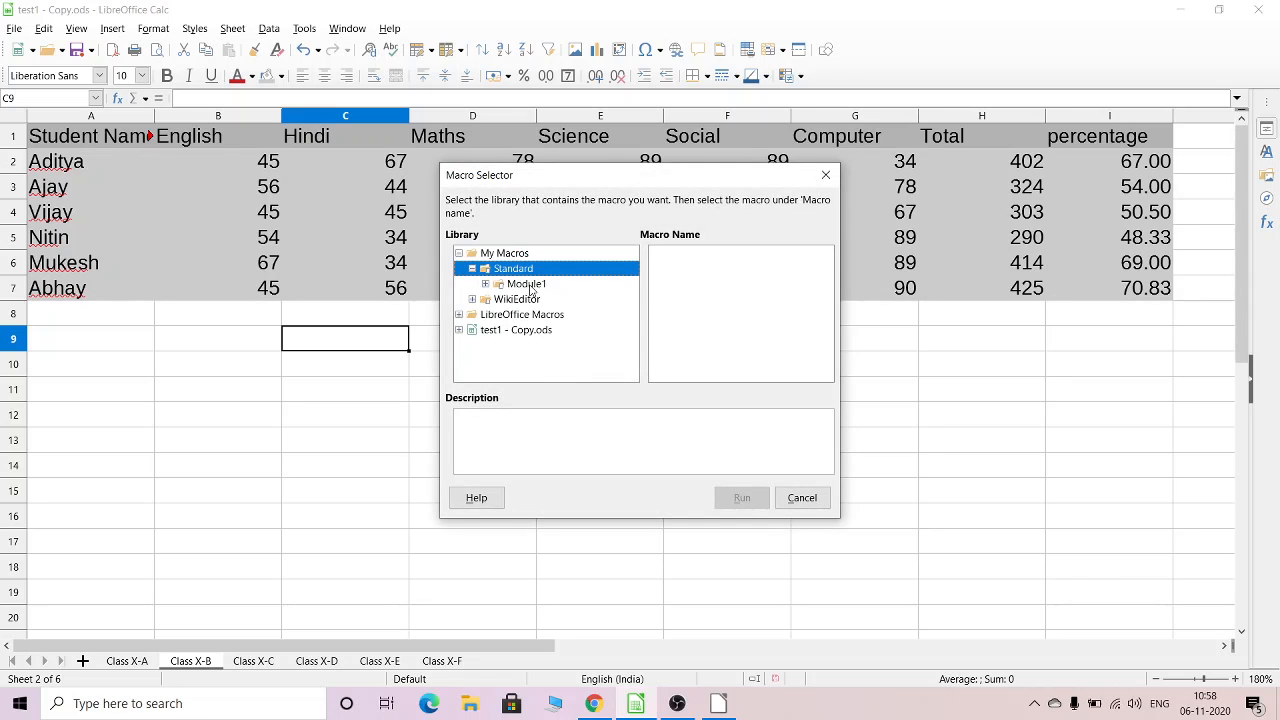
left_click(528, 285)
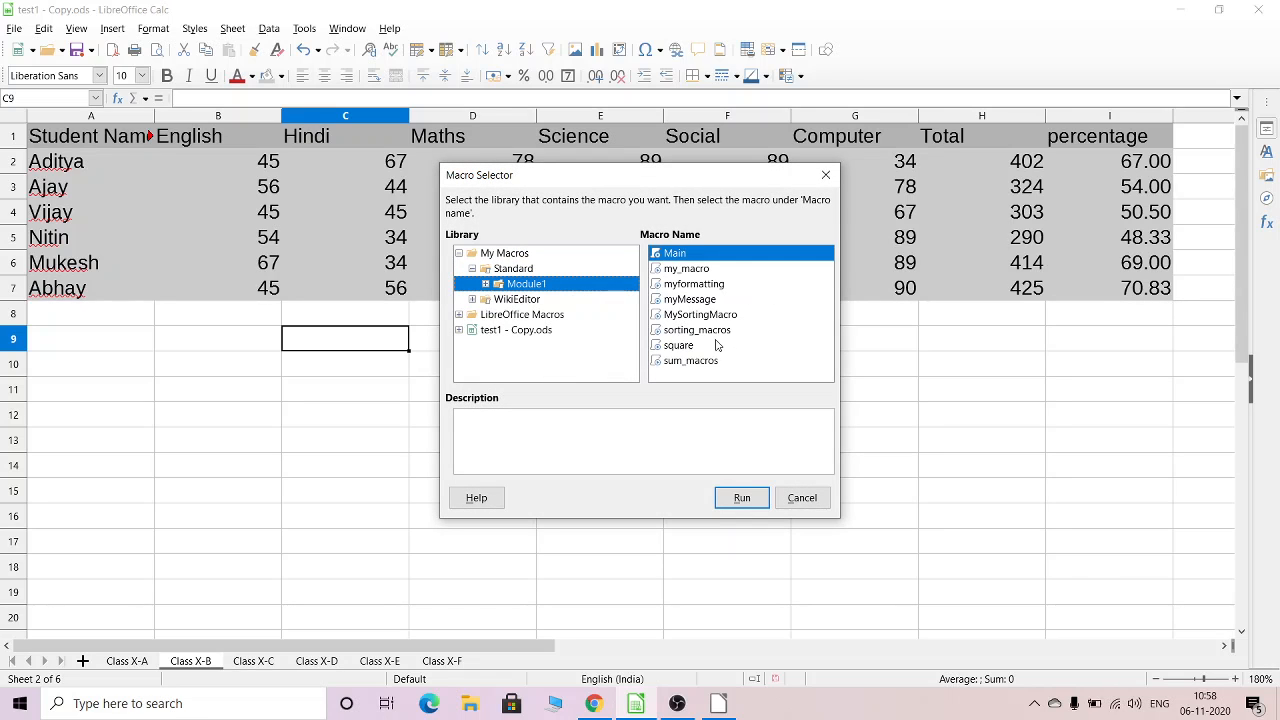
left_click(696, 314)
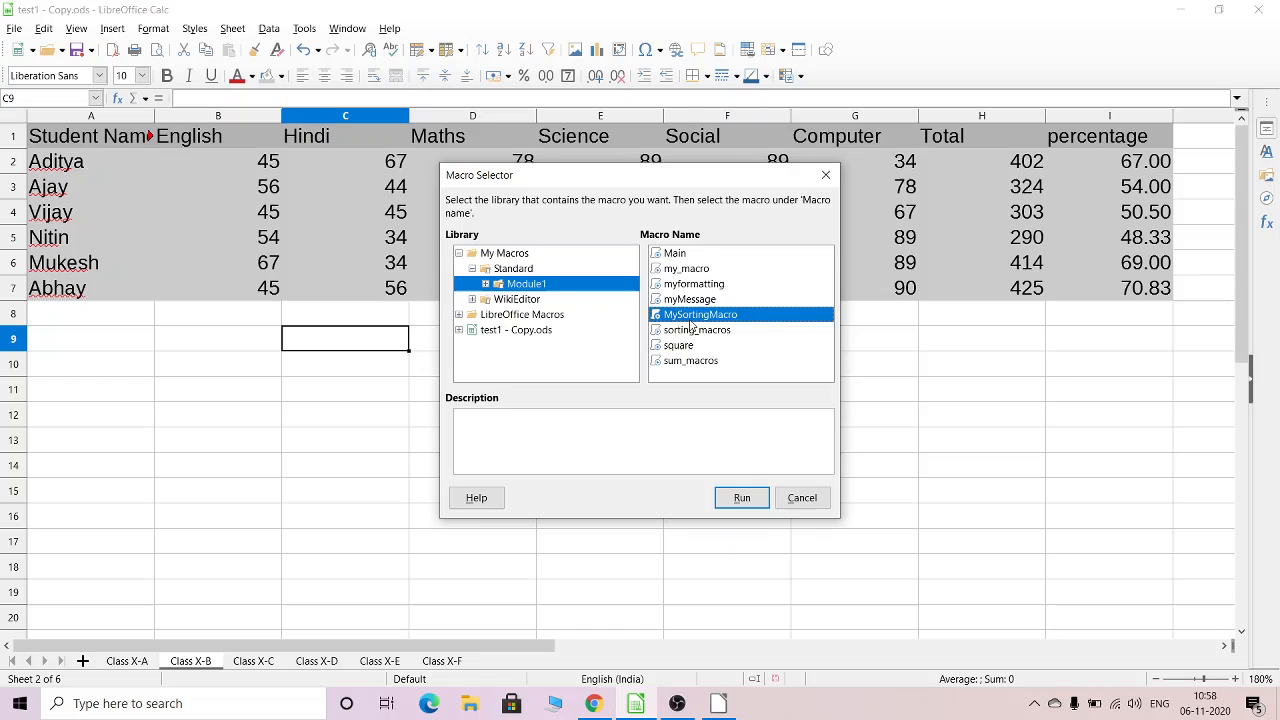
left_click(742, 498)
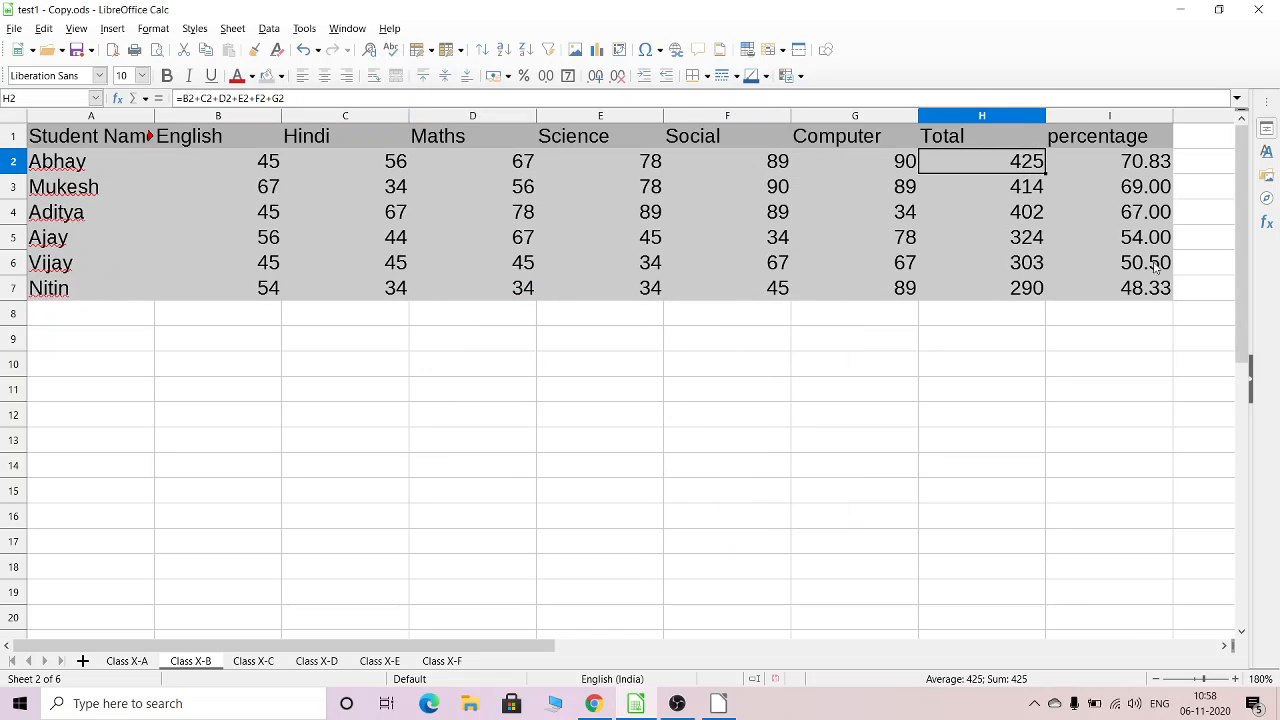